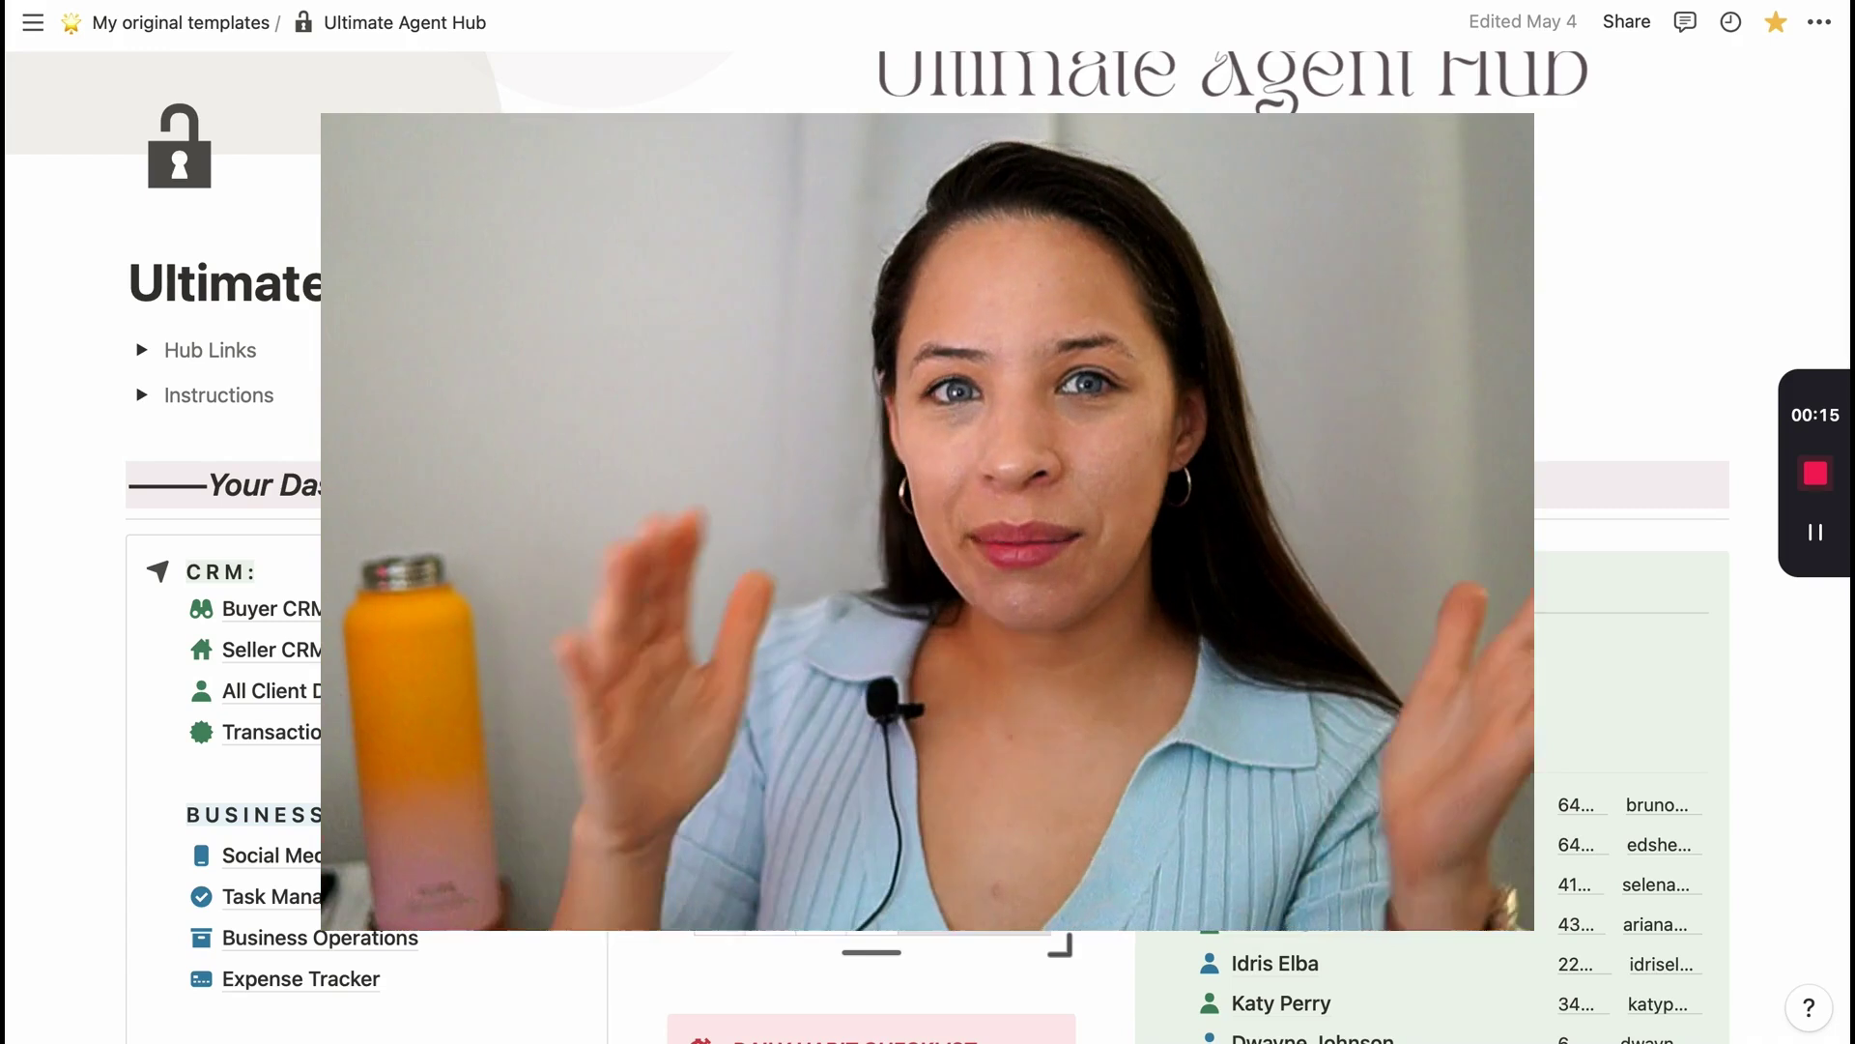
Scroll through the hub's listings boards to find the 737 Baking Avenue card
scroll(928, 580, "up", 1)
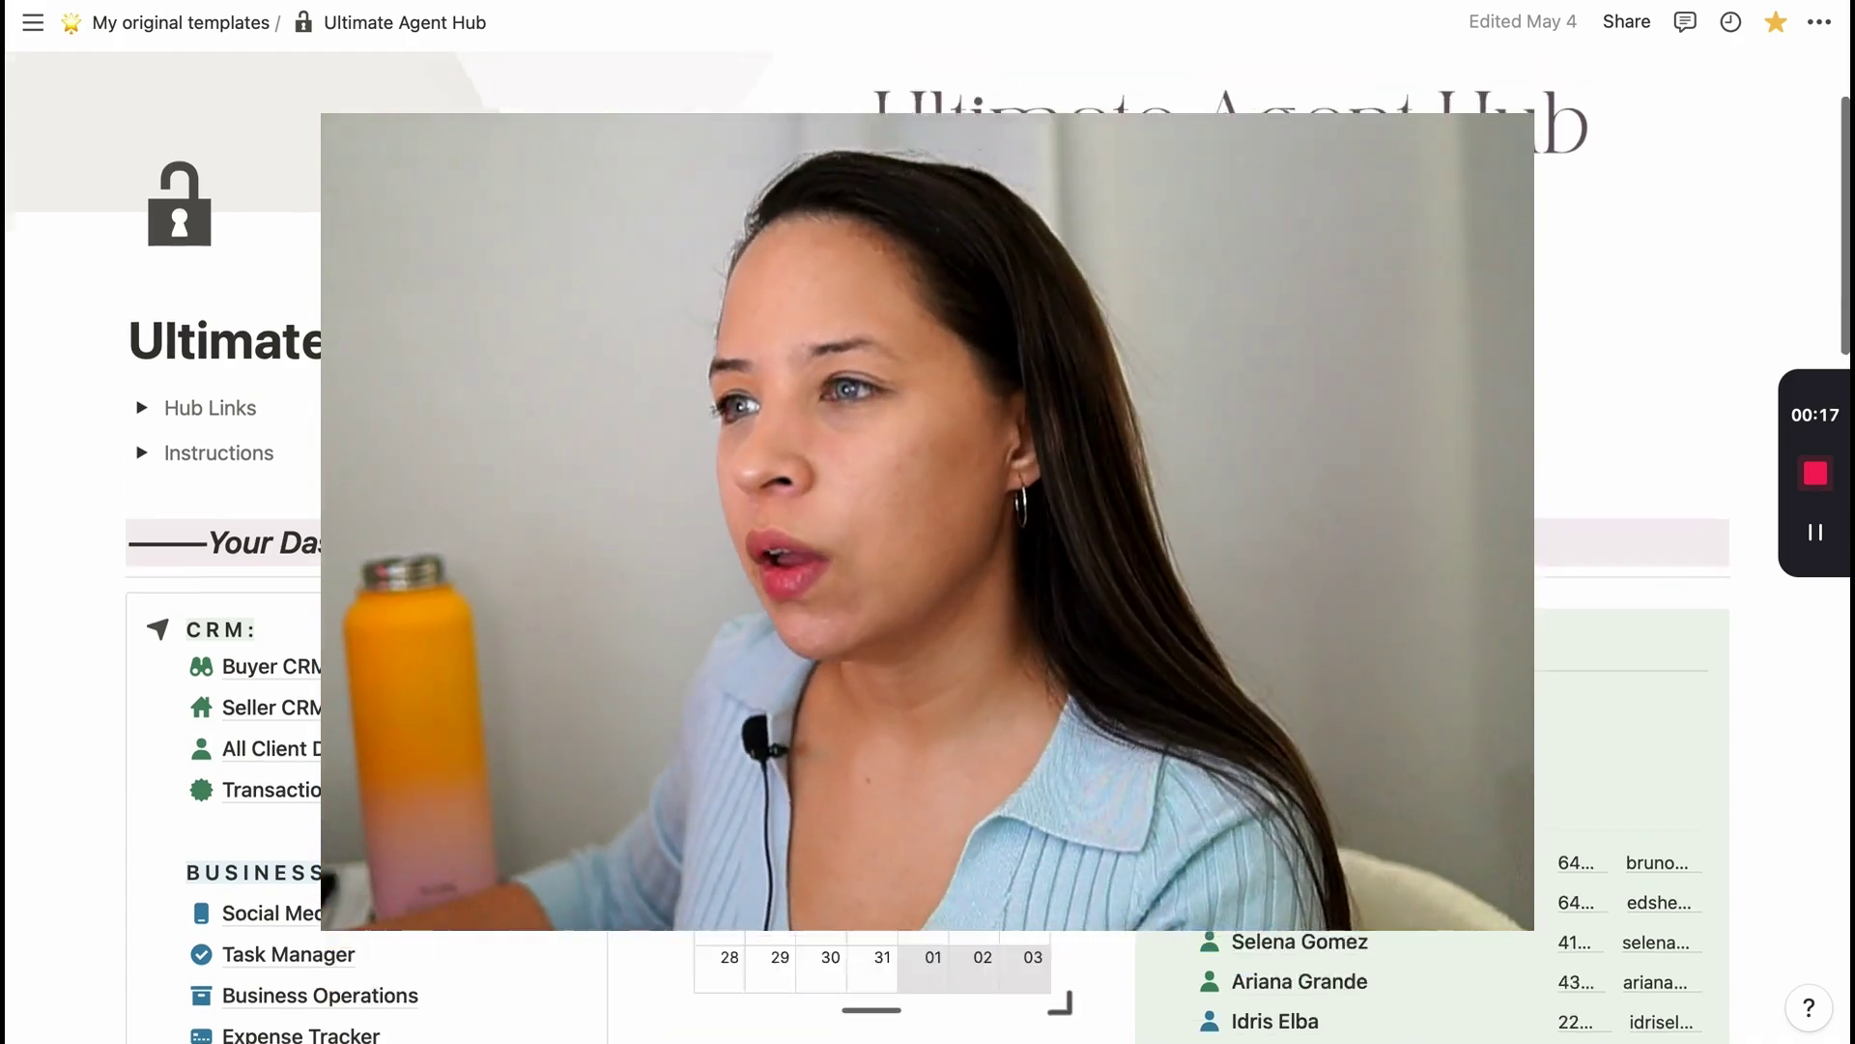
scroll(1231, 435, "down", 3)
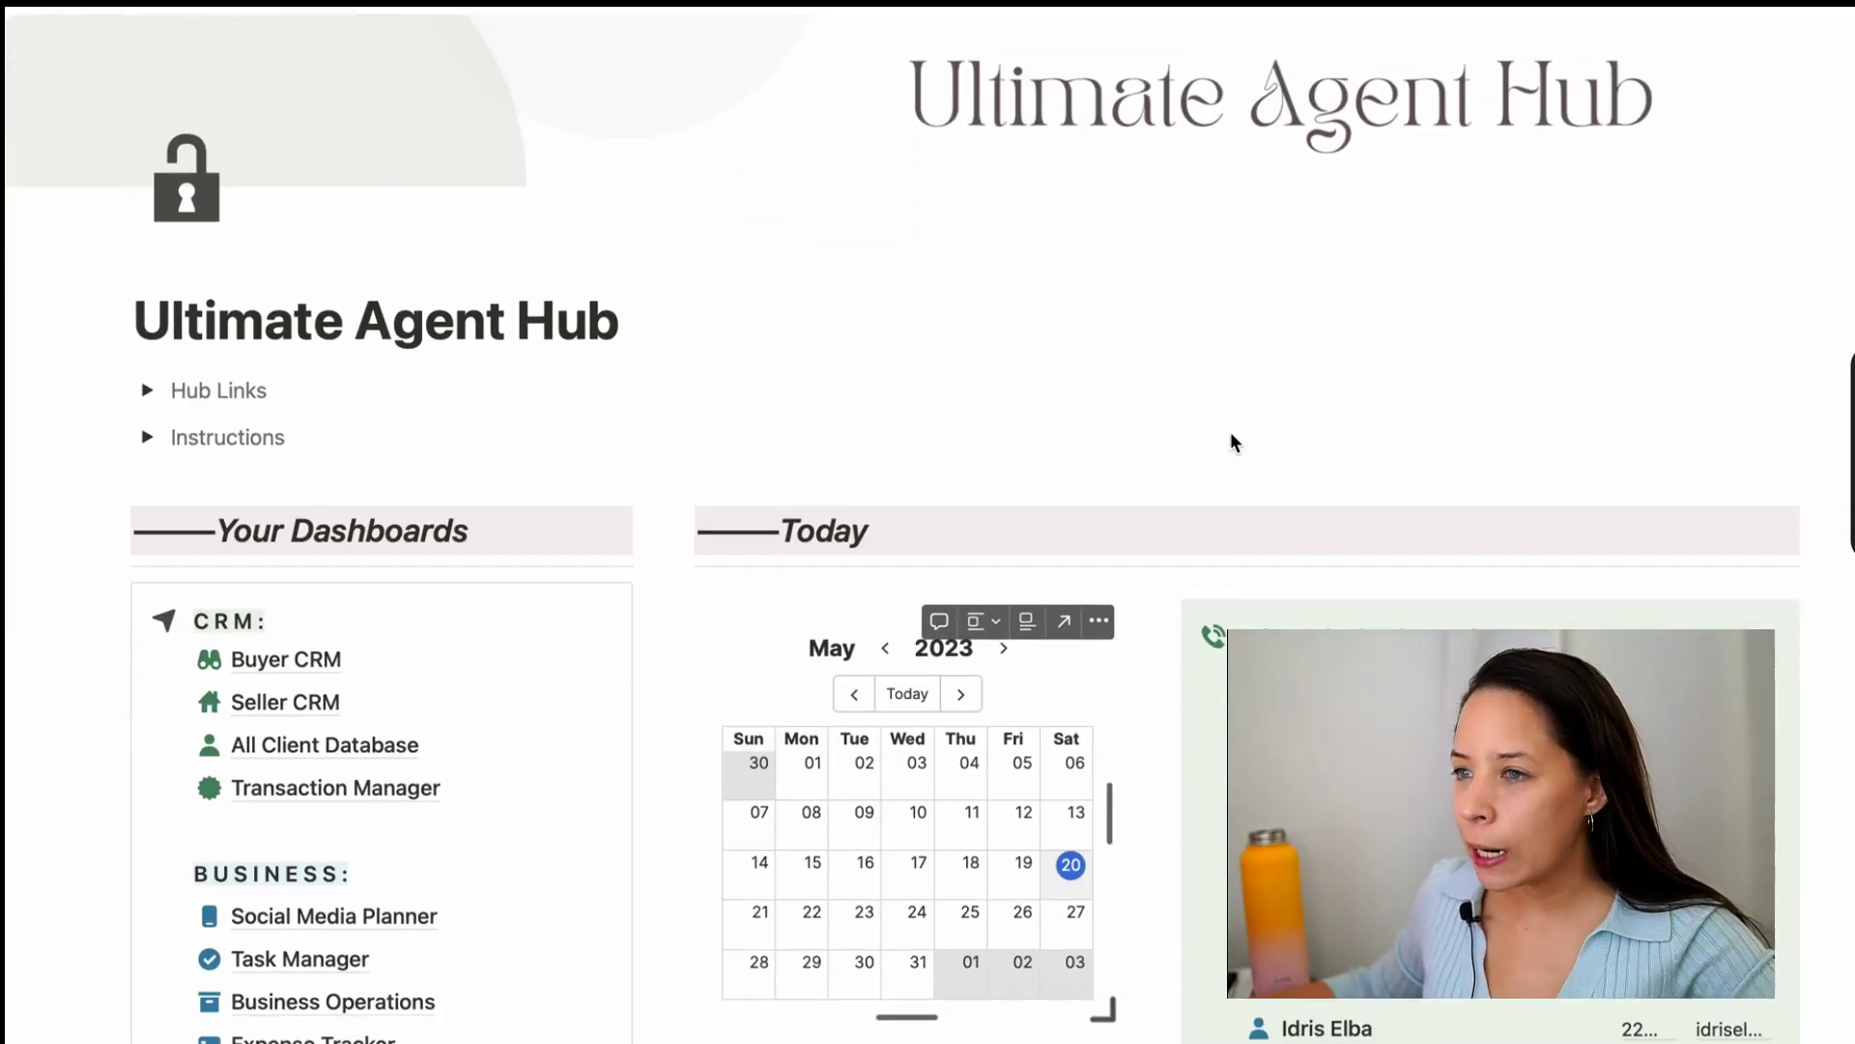
scroll(1196, 423, "down", 3)
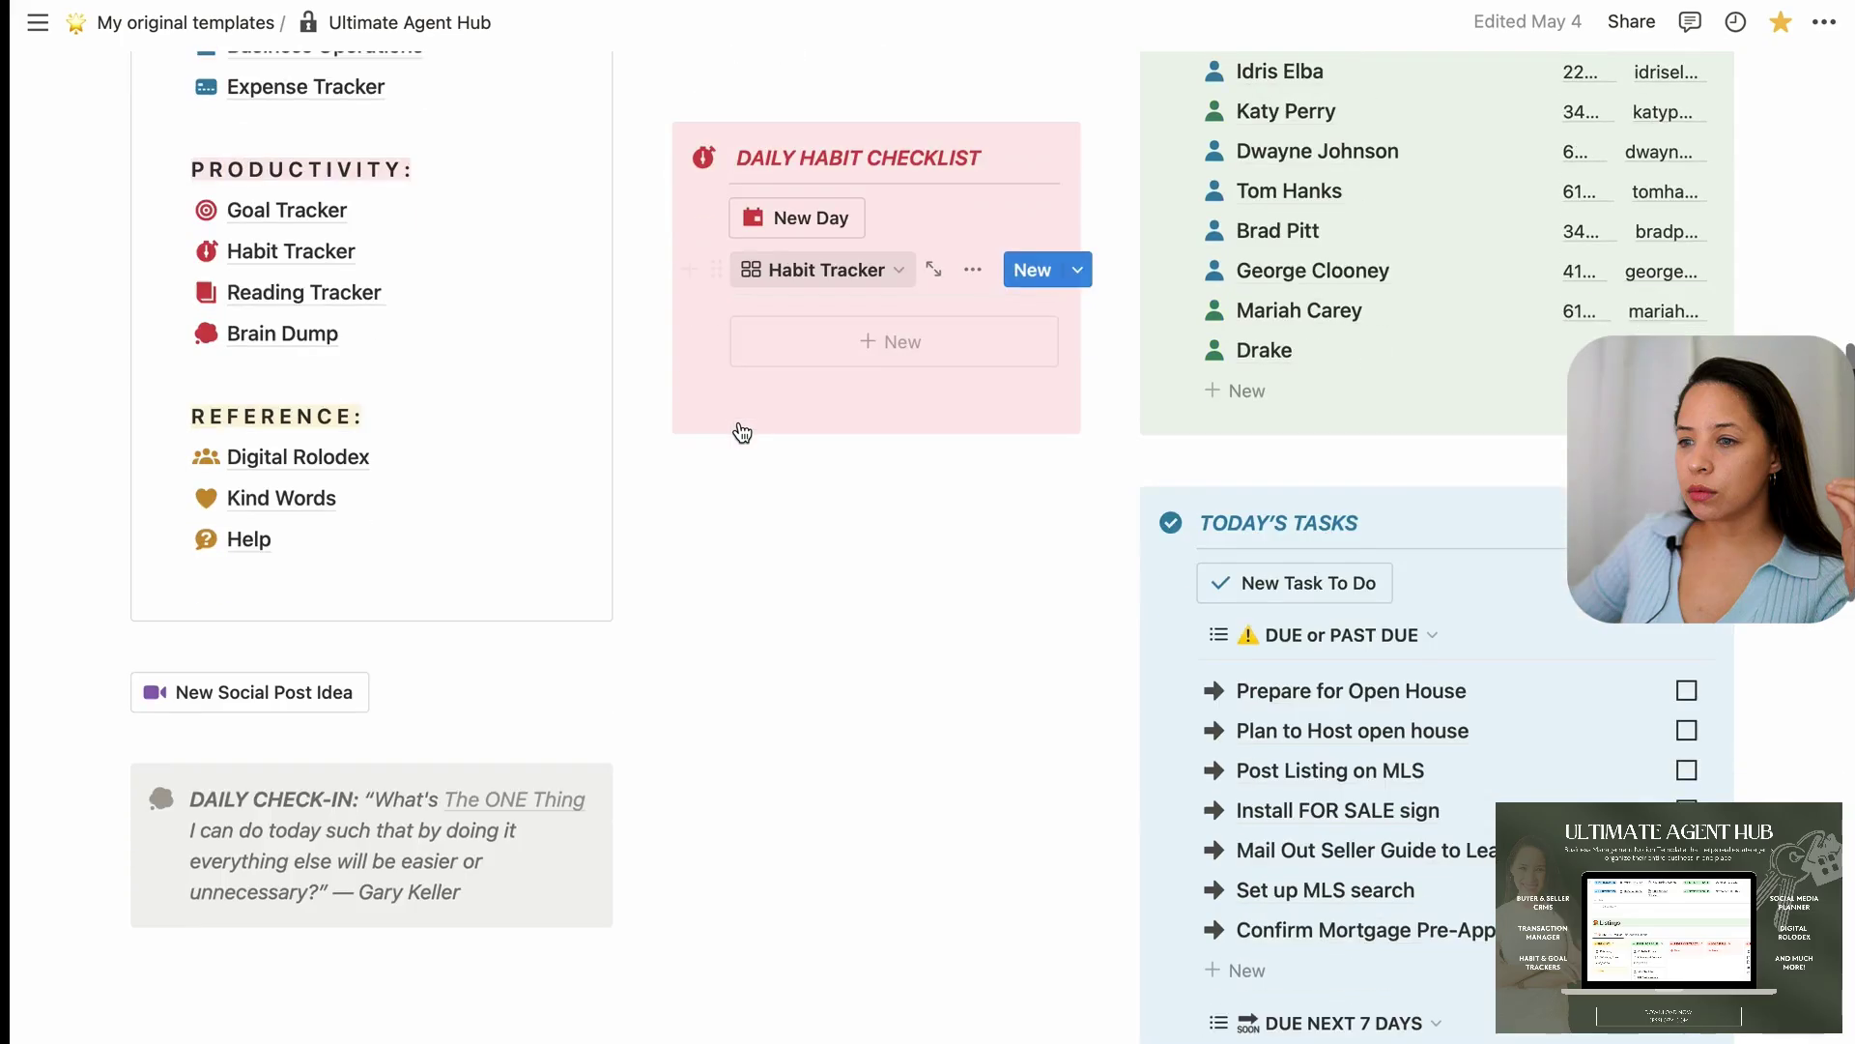
scroll(737, 430, "down", 15)
scroll(404, 480, "down", 6)
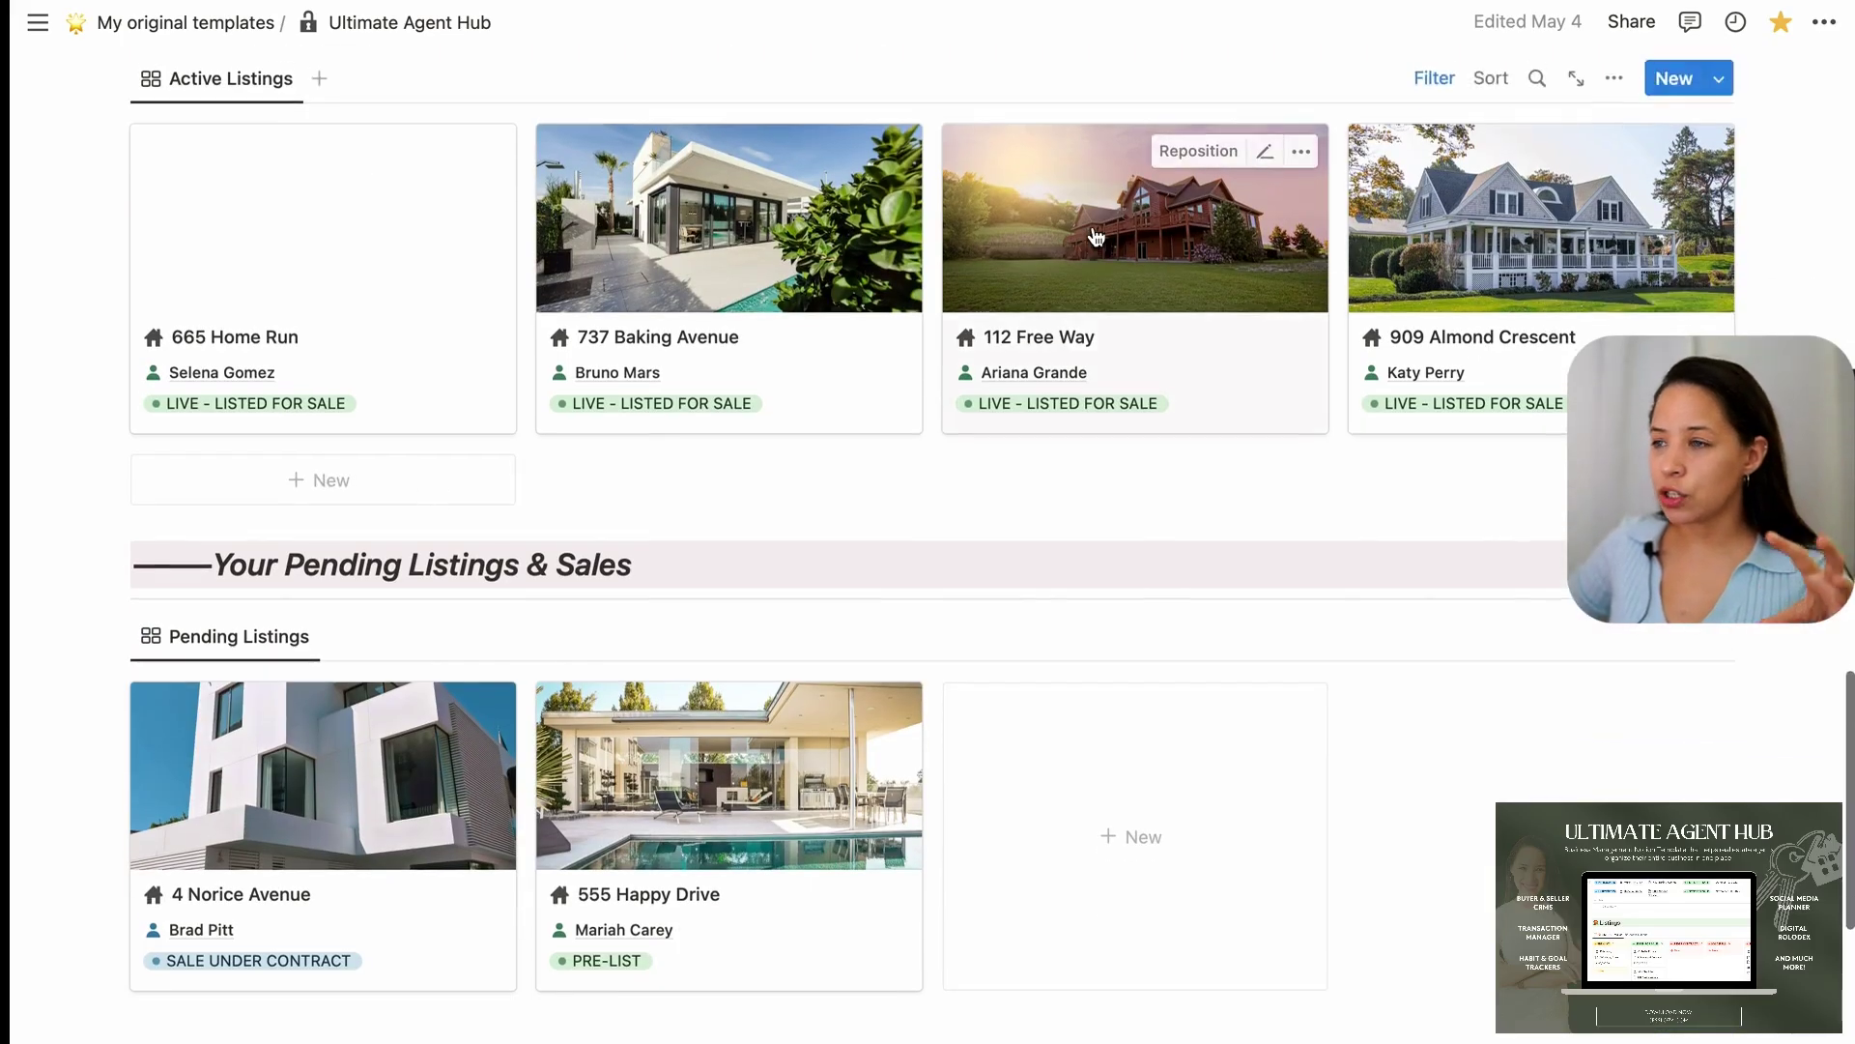
scroll(528, 332, "up", 1)
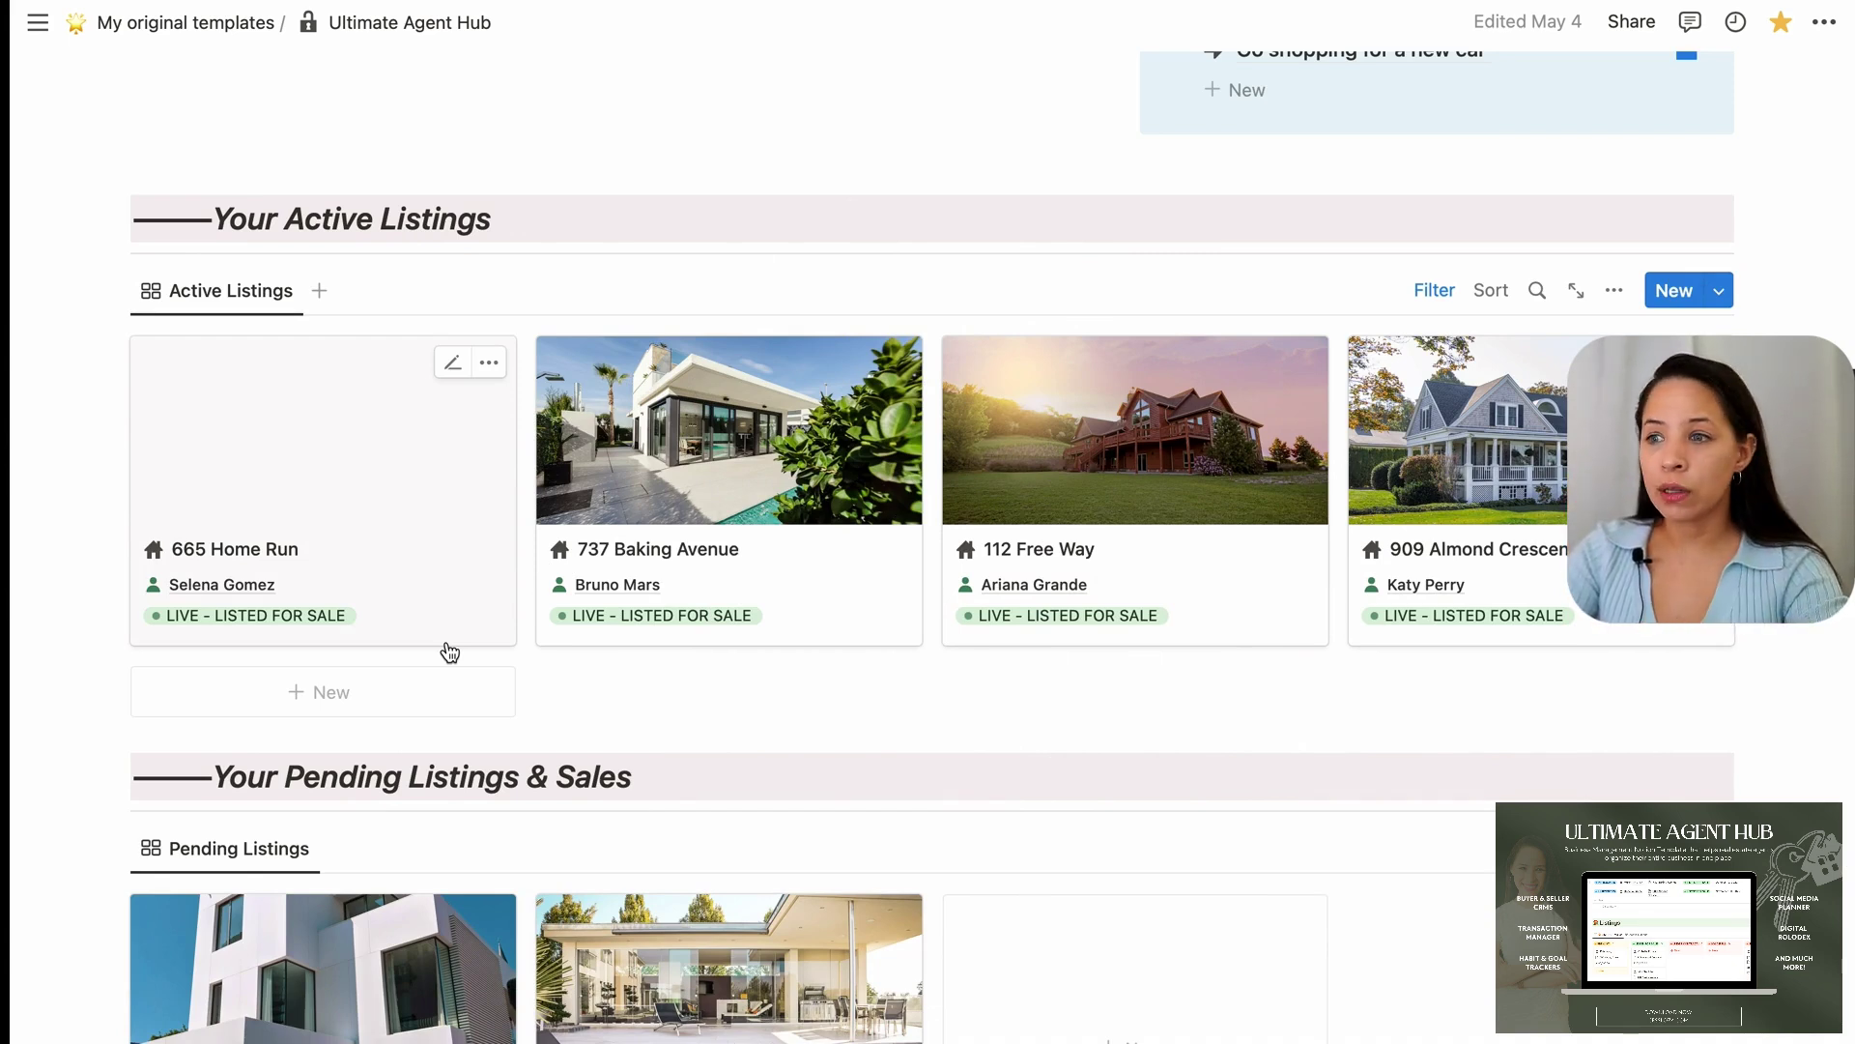
scroll(803, 299, "up", 10)
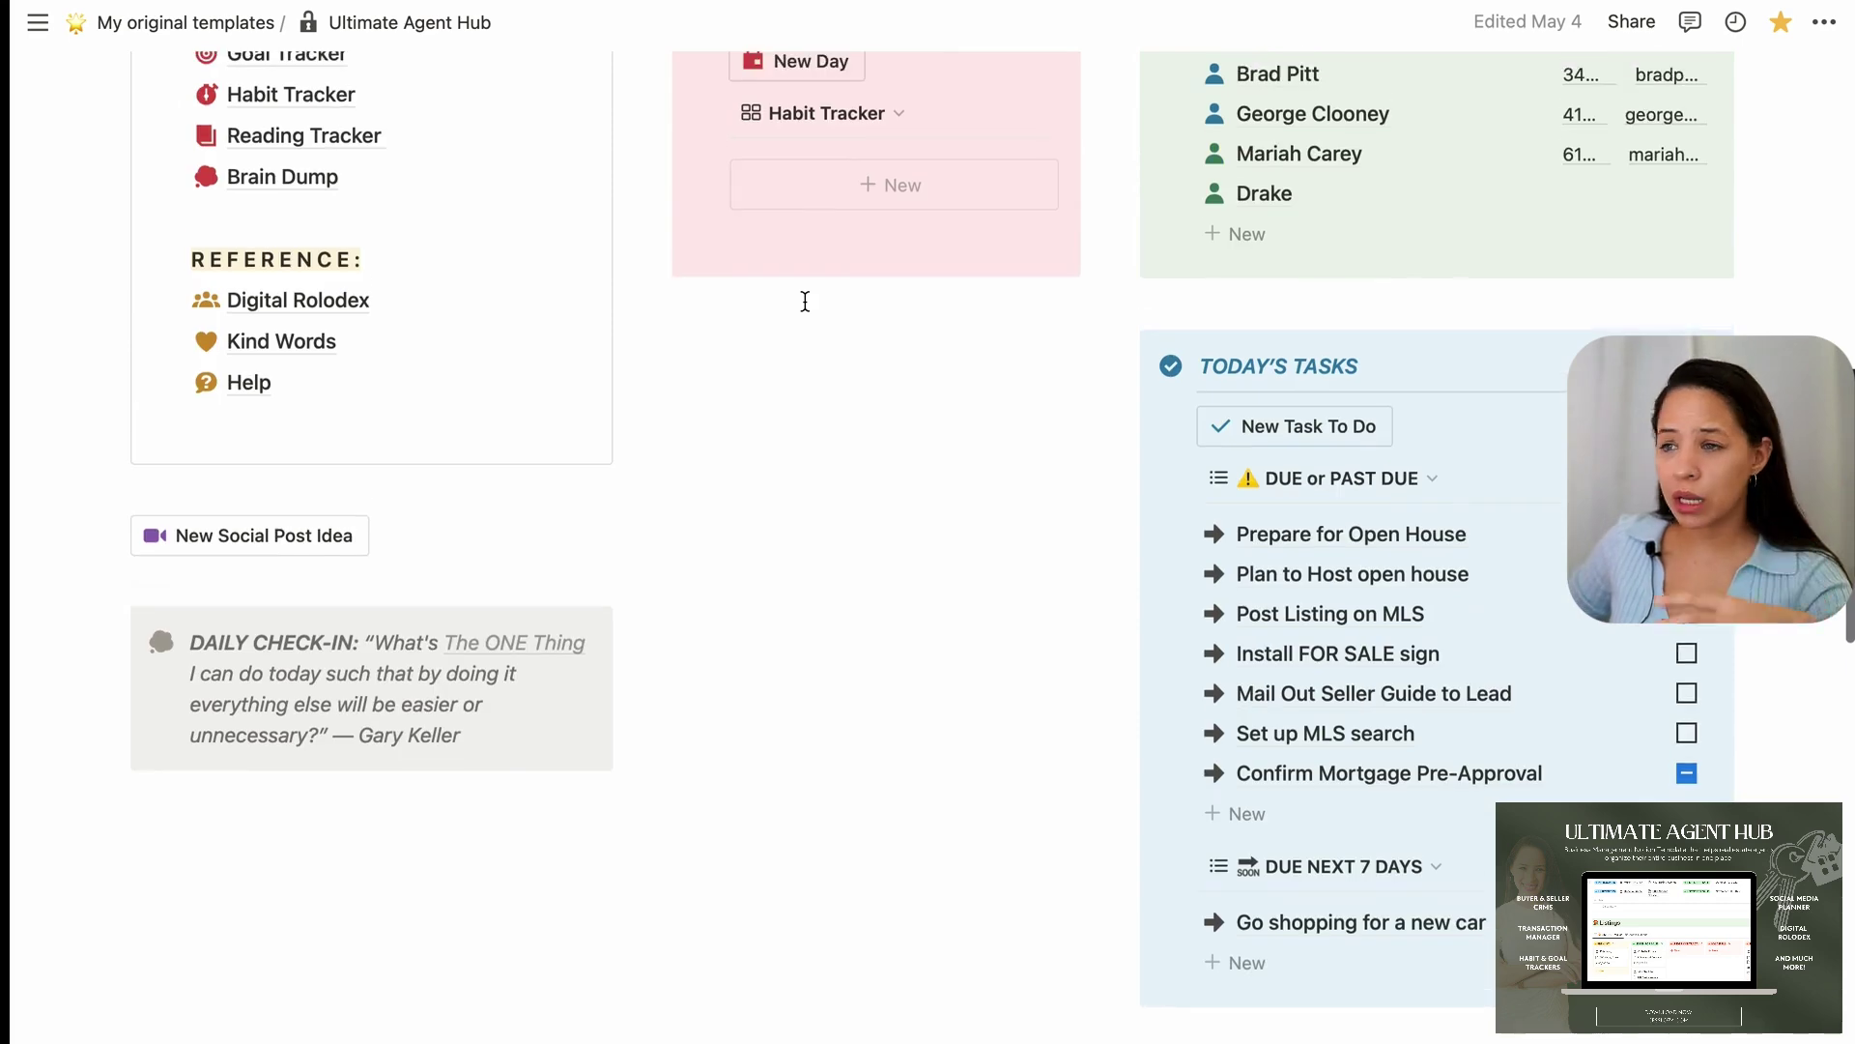
scroll(805, 301, "up", 12)
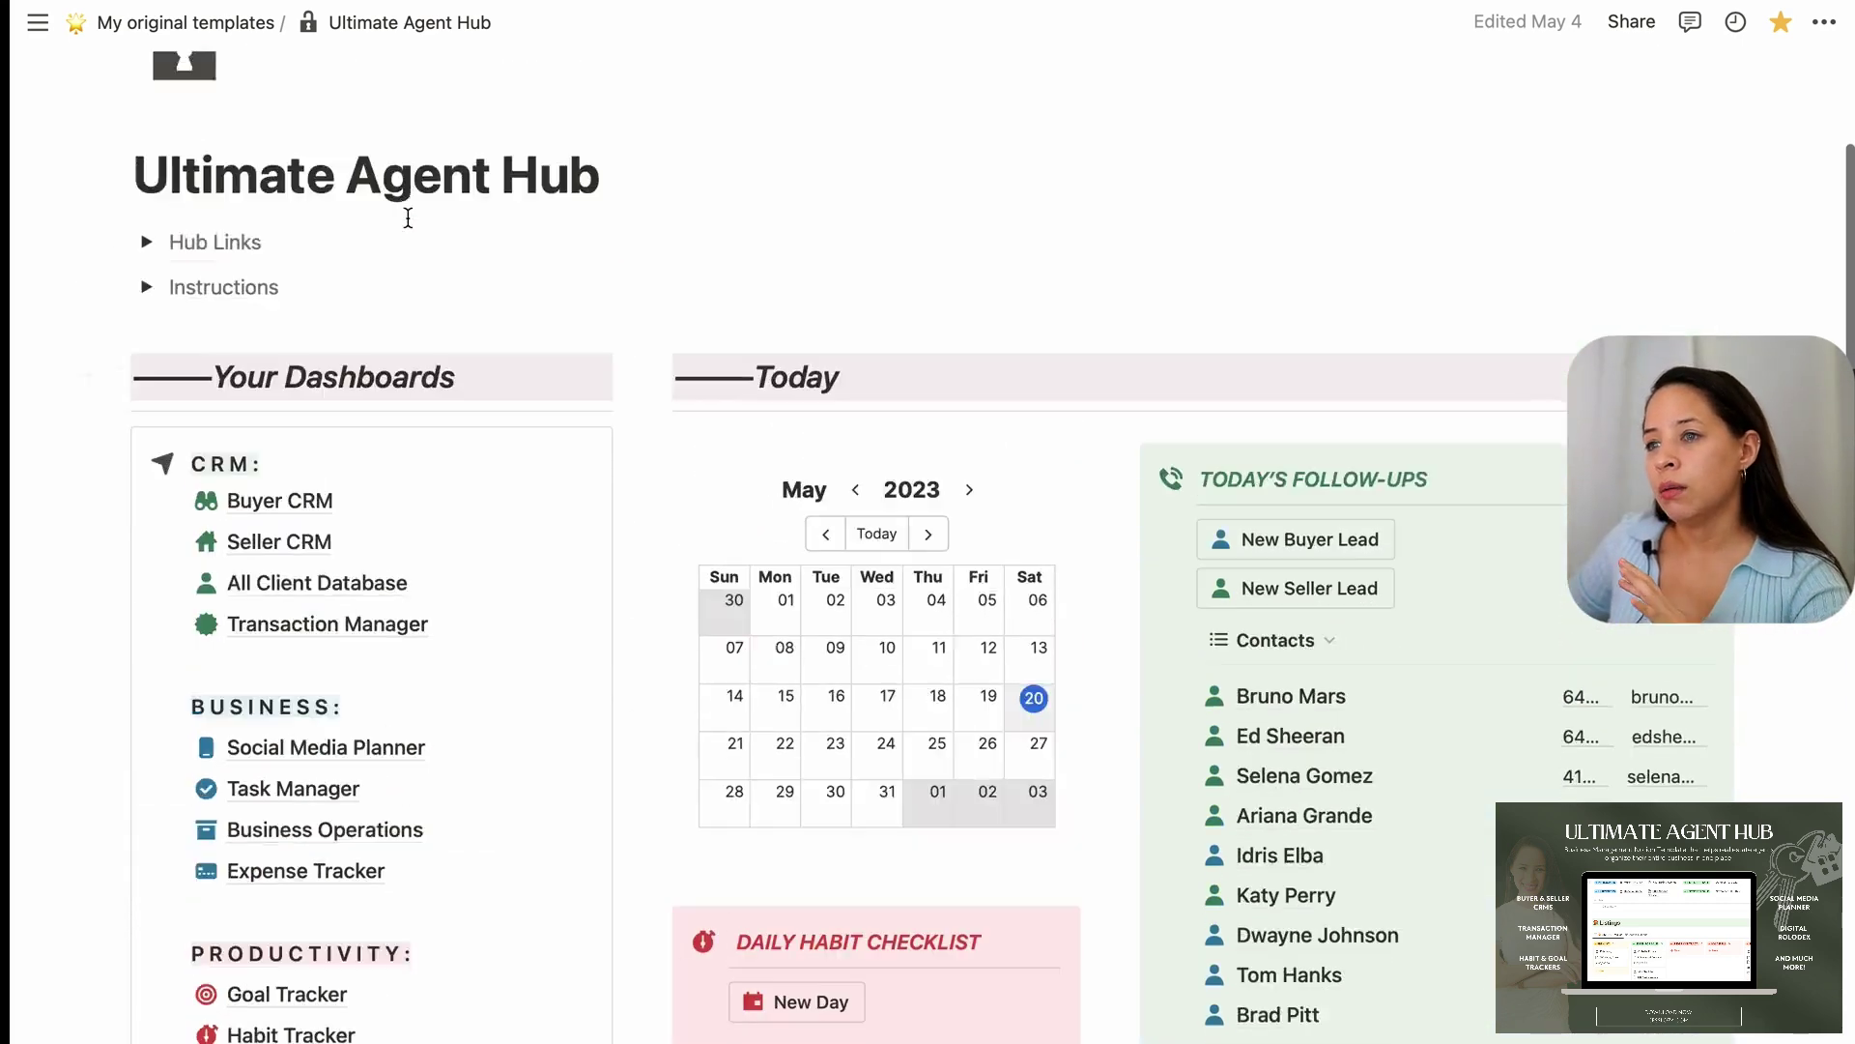
scroll(759, 280, "down", 20)
scroll(397, 380, "up", 3)
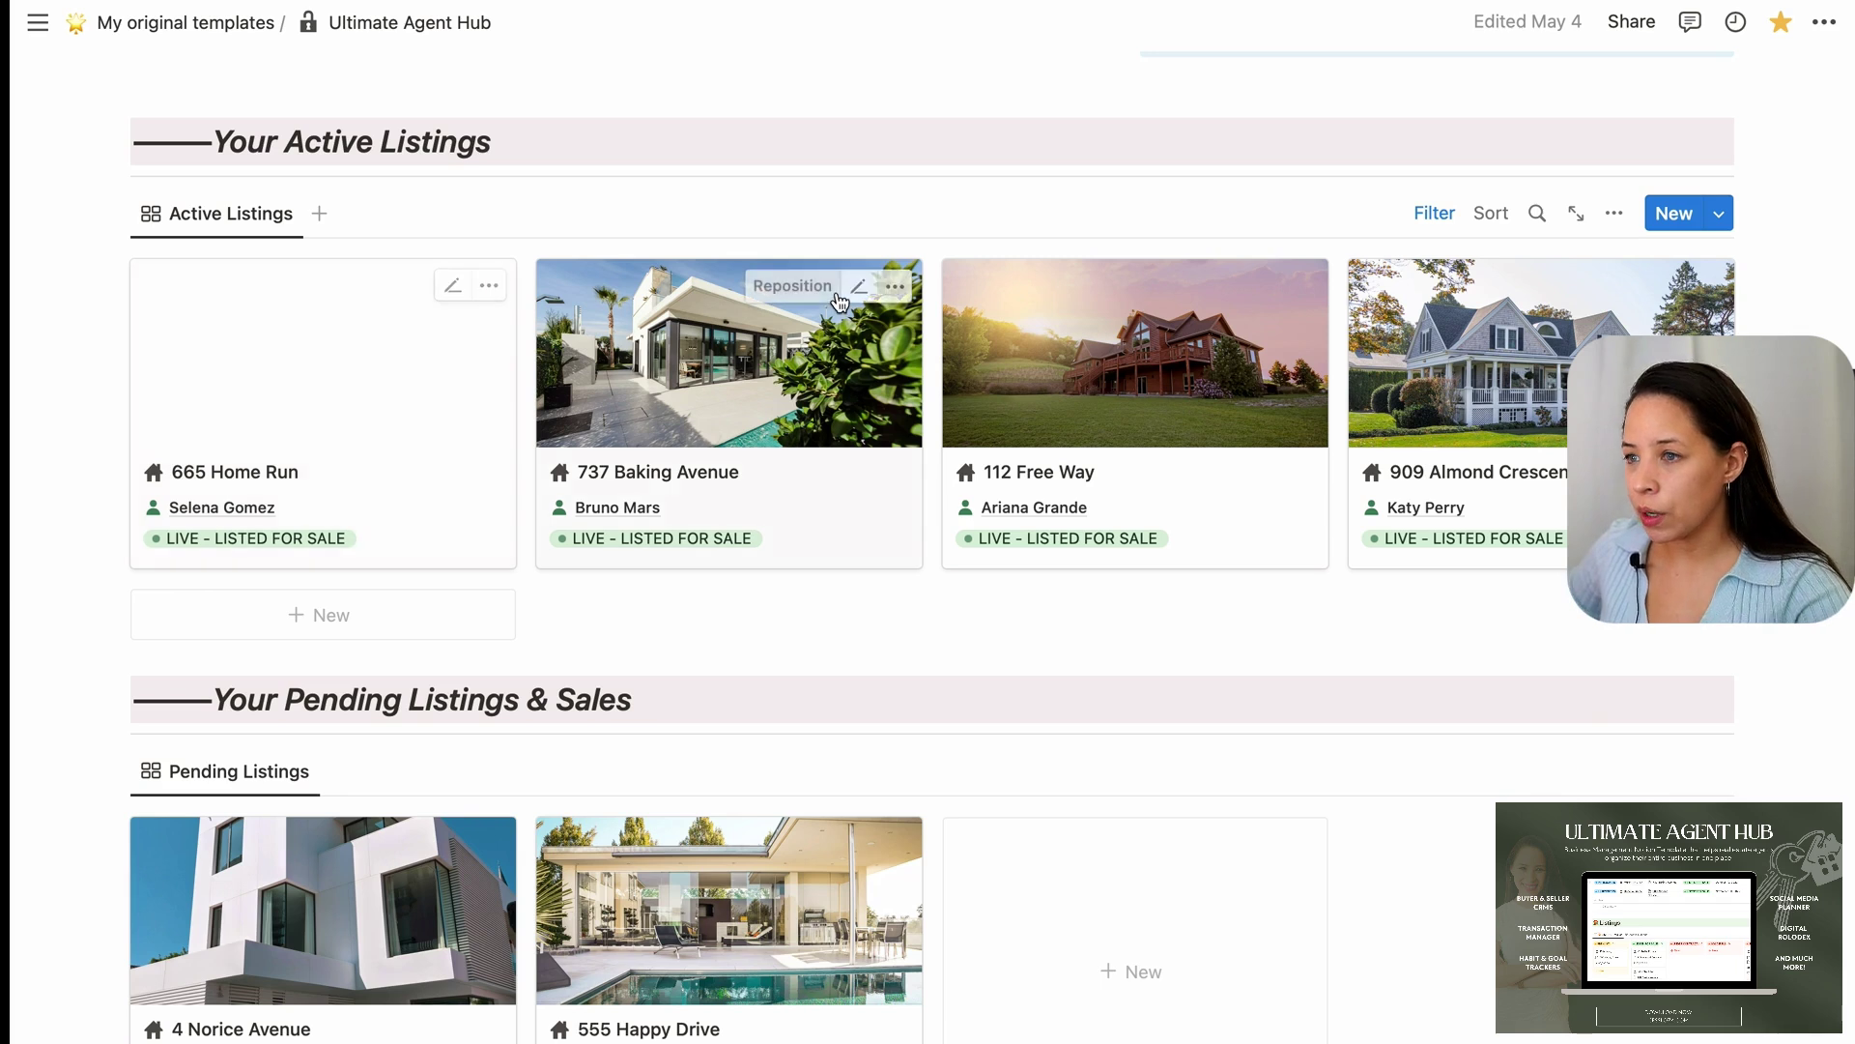
left_click(692, 383)
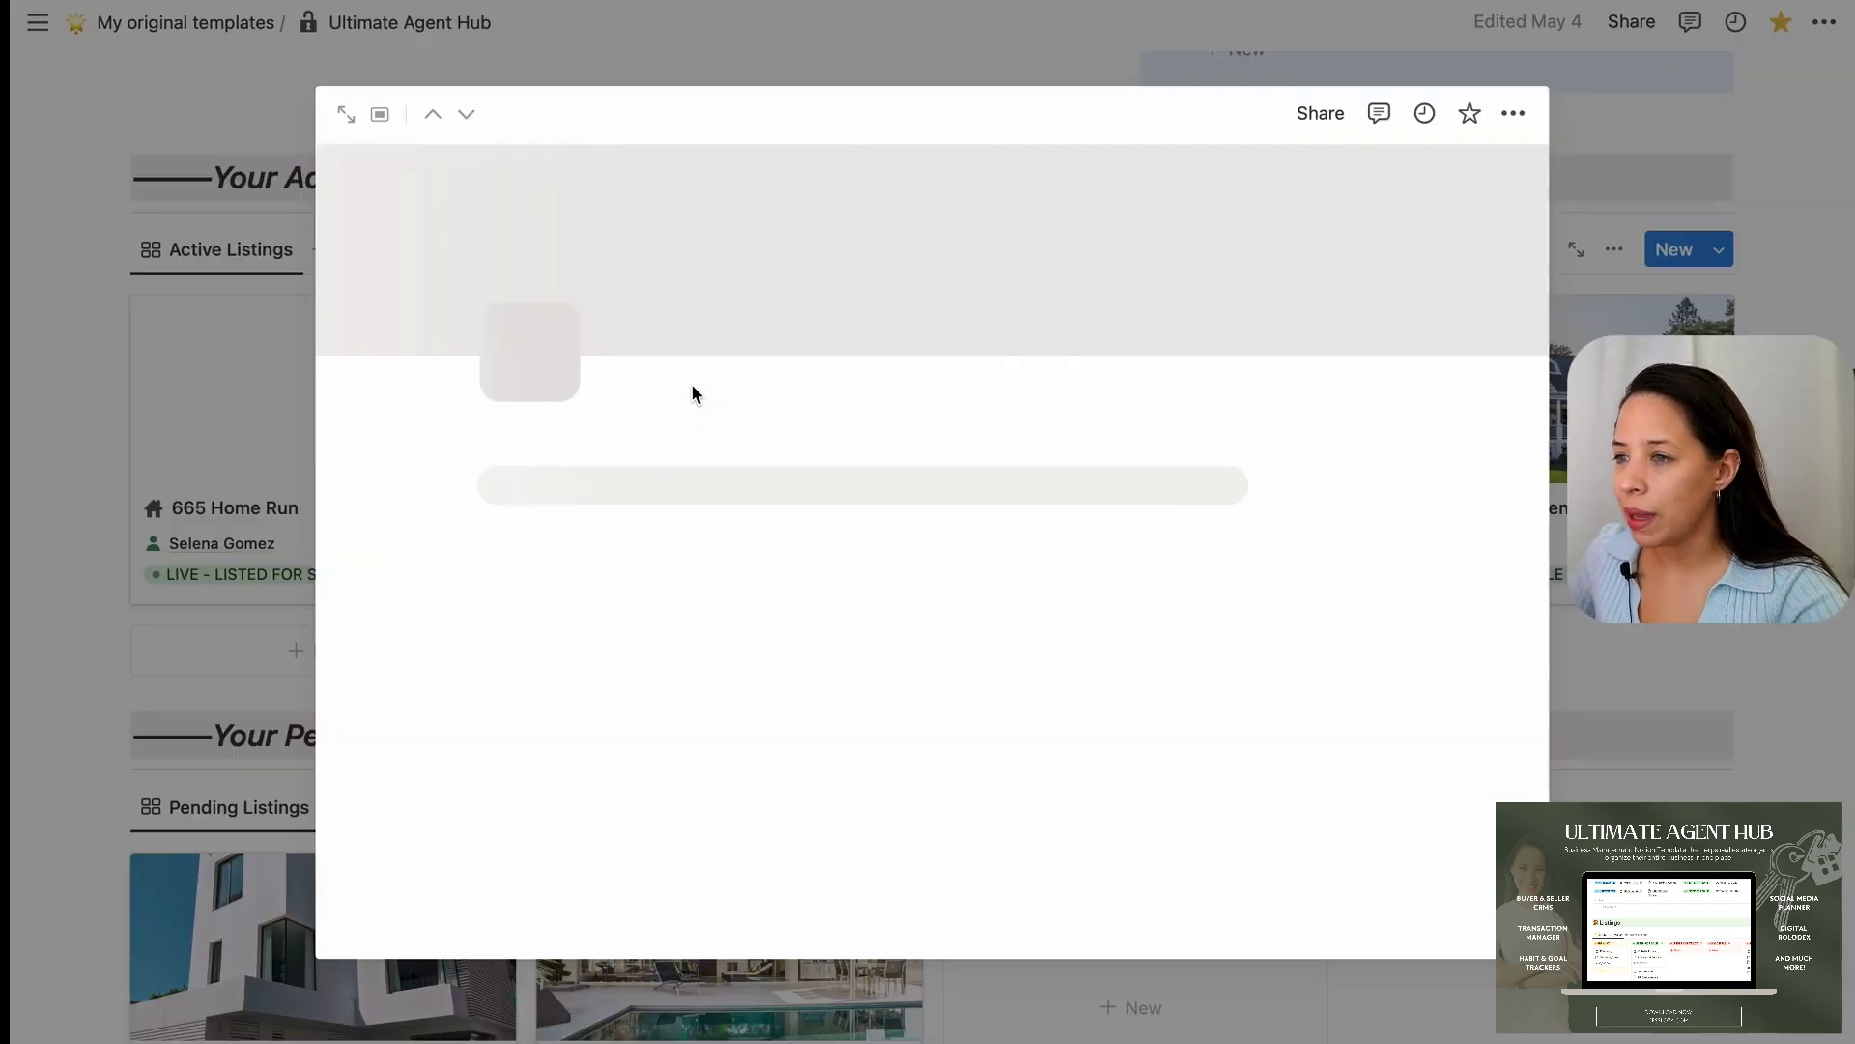
scroll(935, 646, "down", 7)
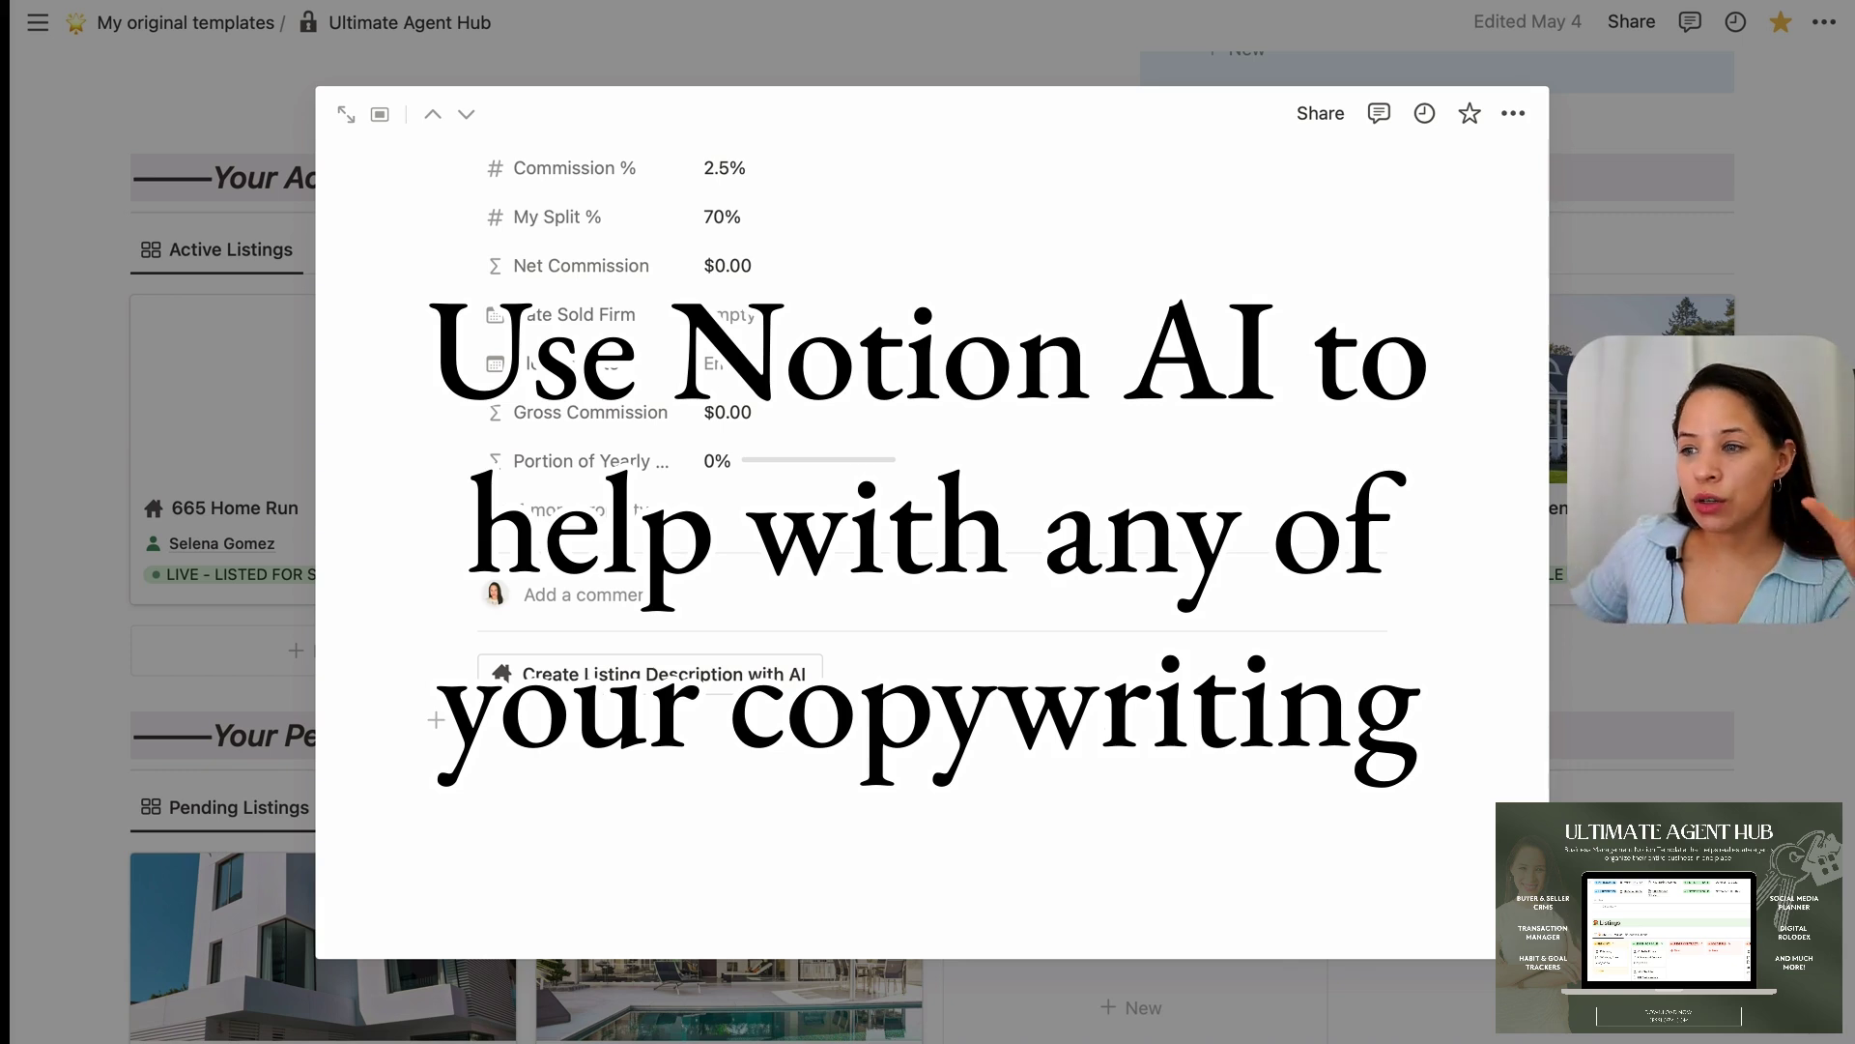
left_click(540, 725)
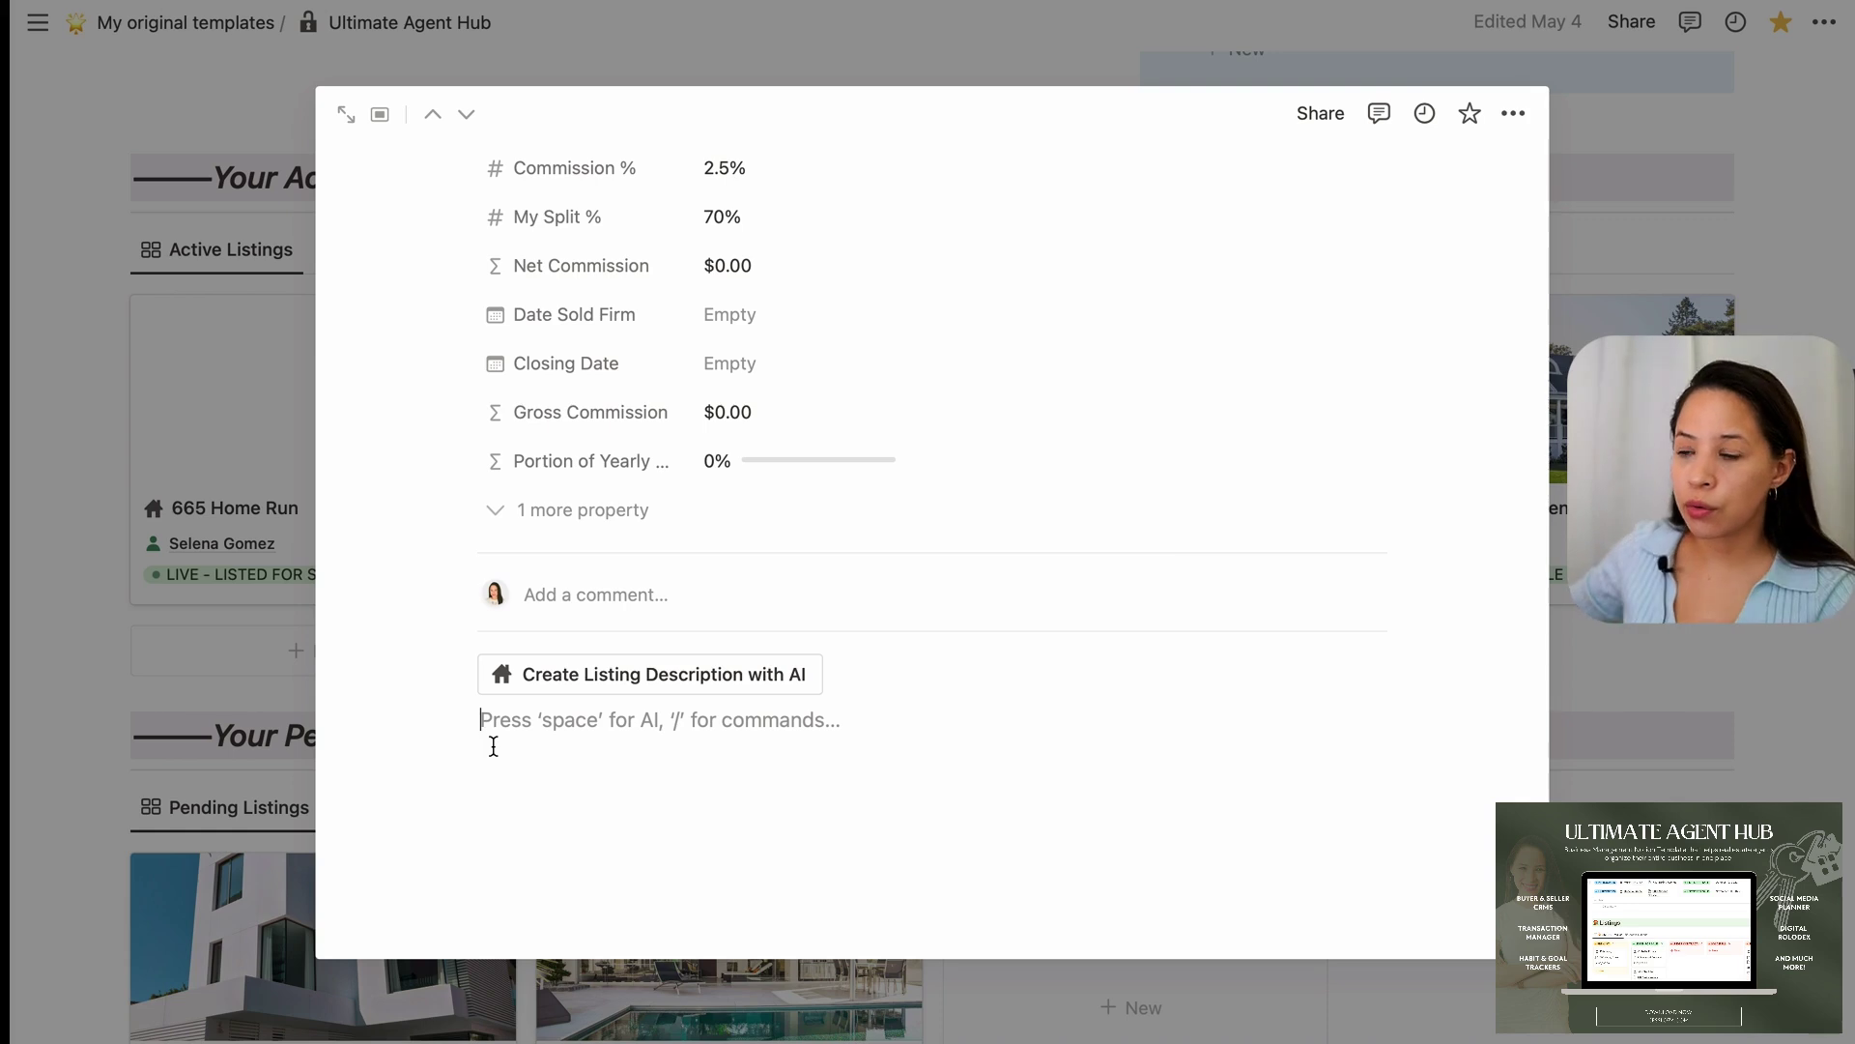
Insert the AI listing-description template, fill in the house's property details, and run Generate
left_click(607, 677)
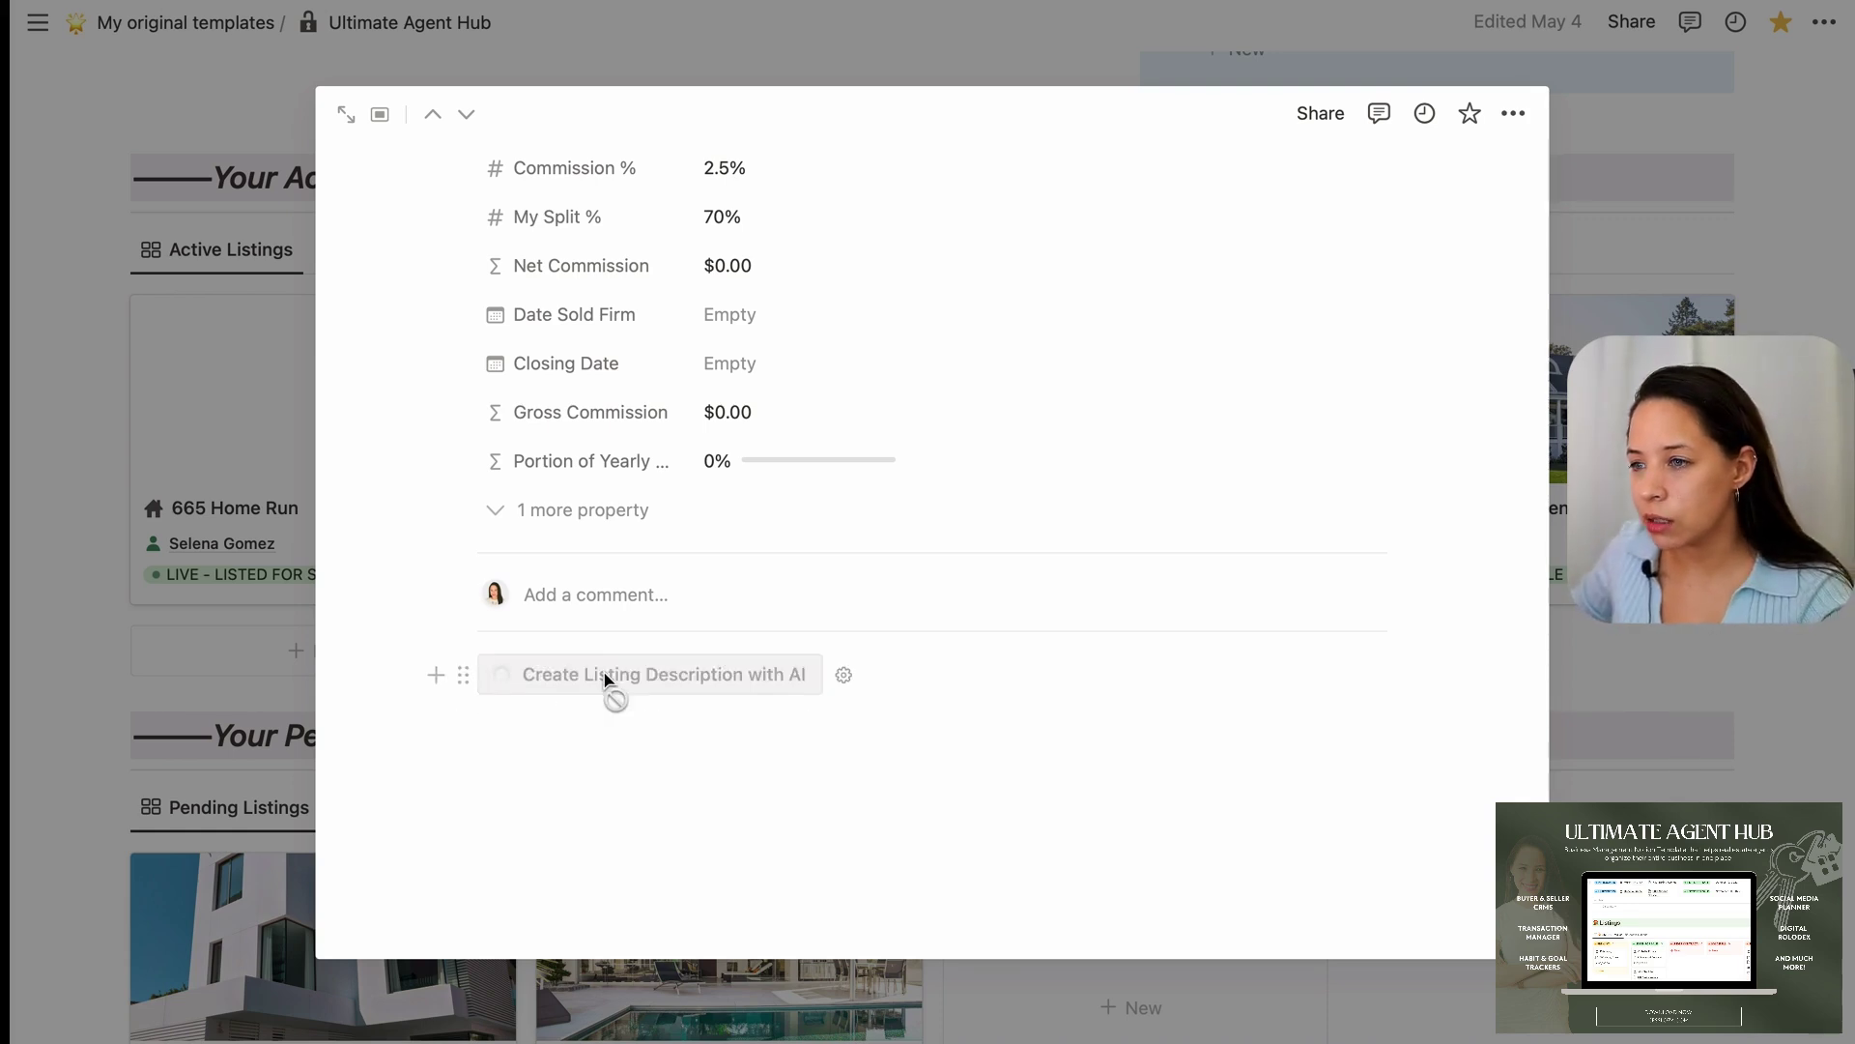
scroll(683, 655, "down", 3)
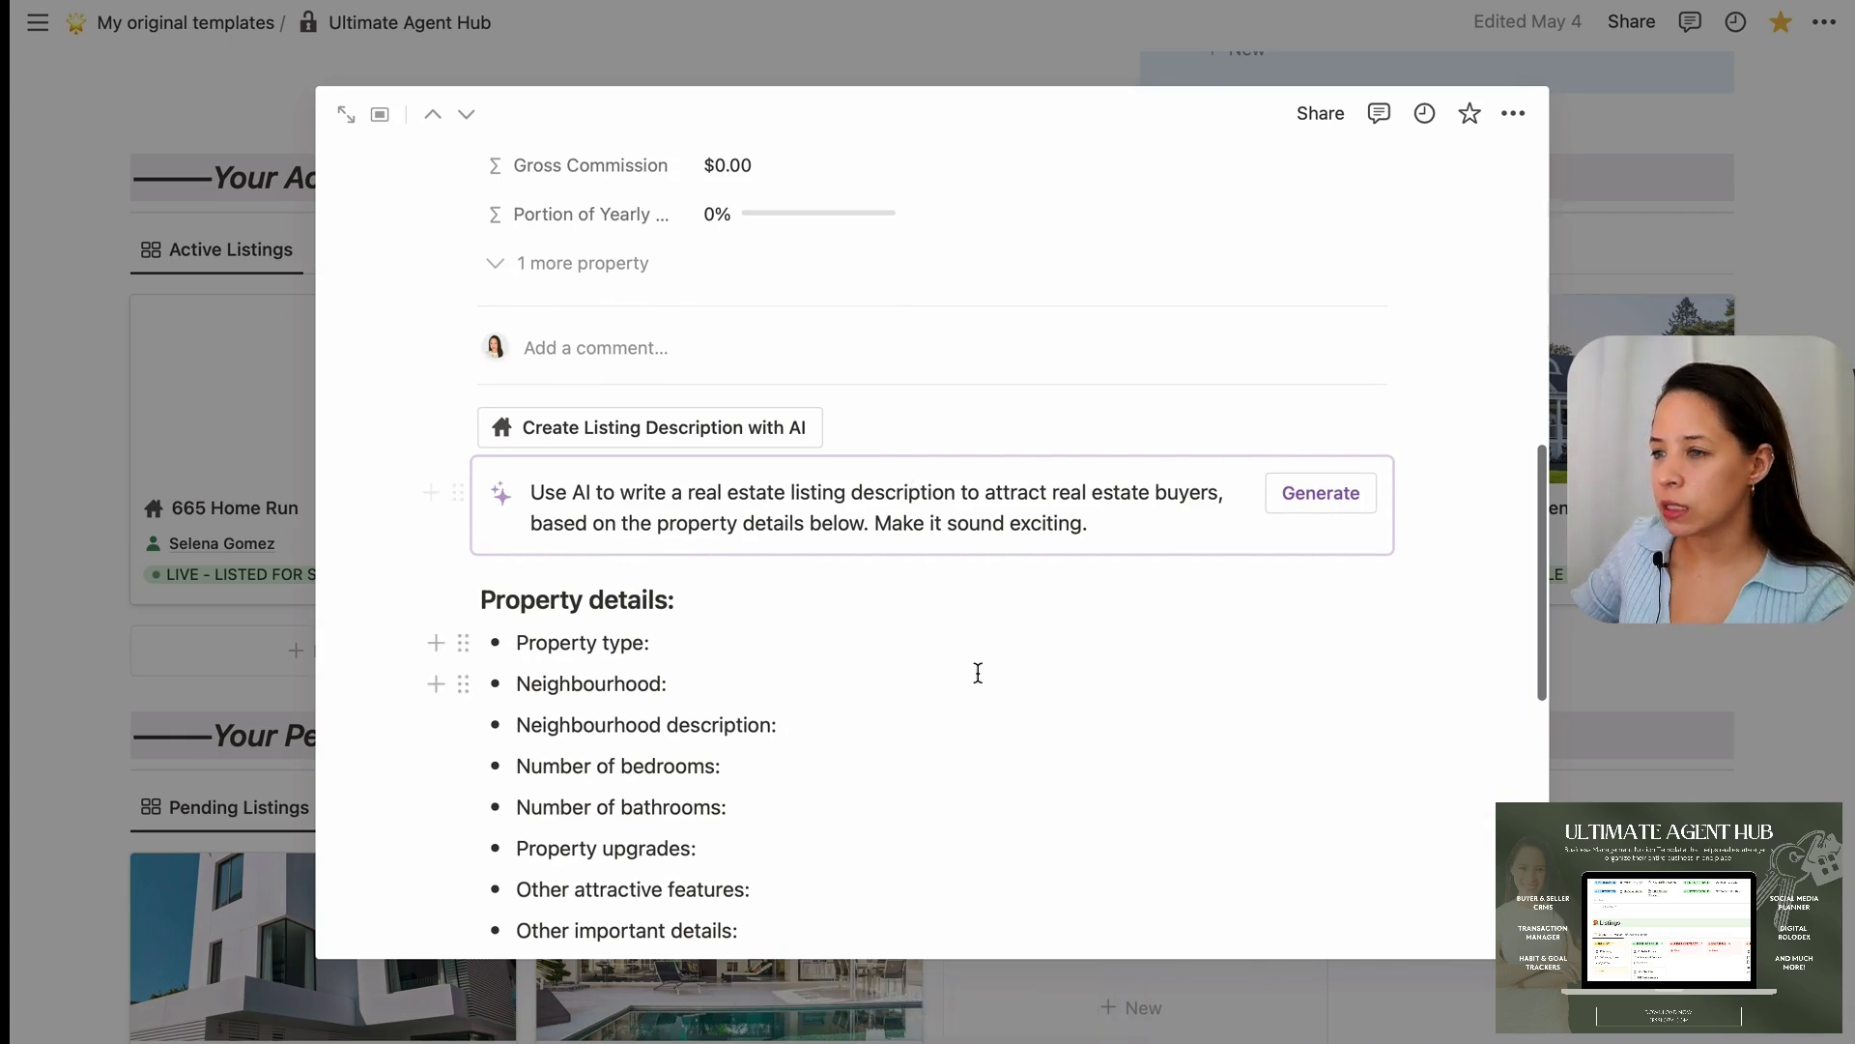
scroll(978, 672, "down", 2)
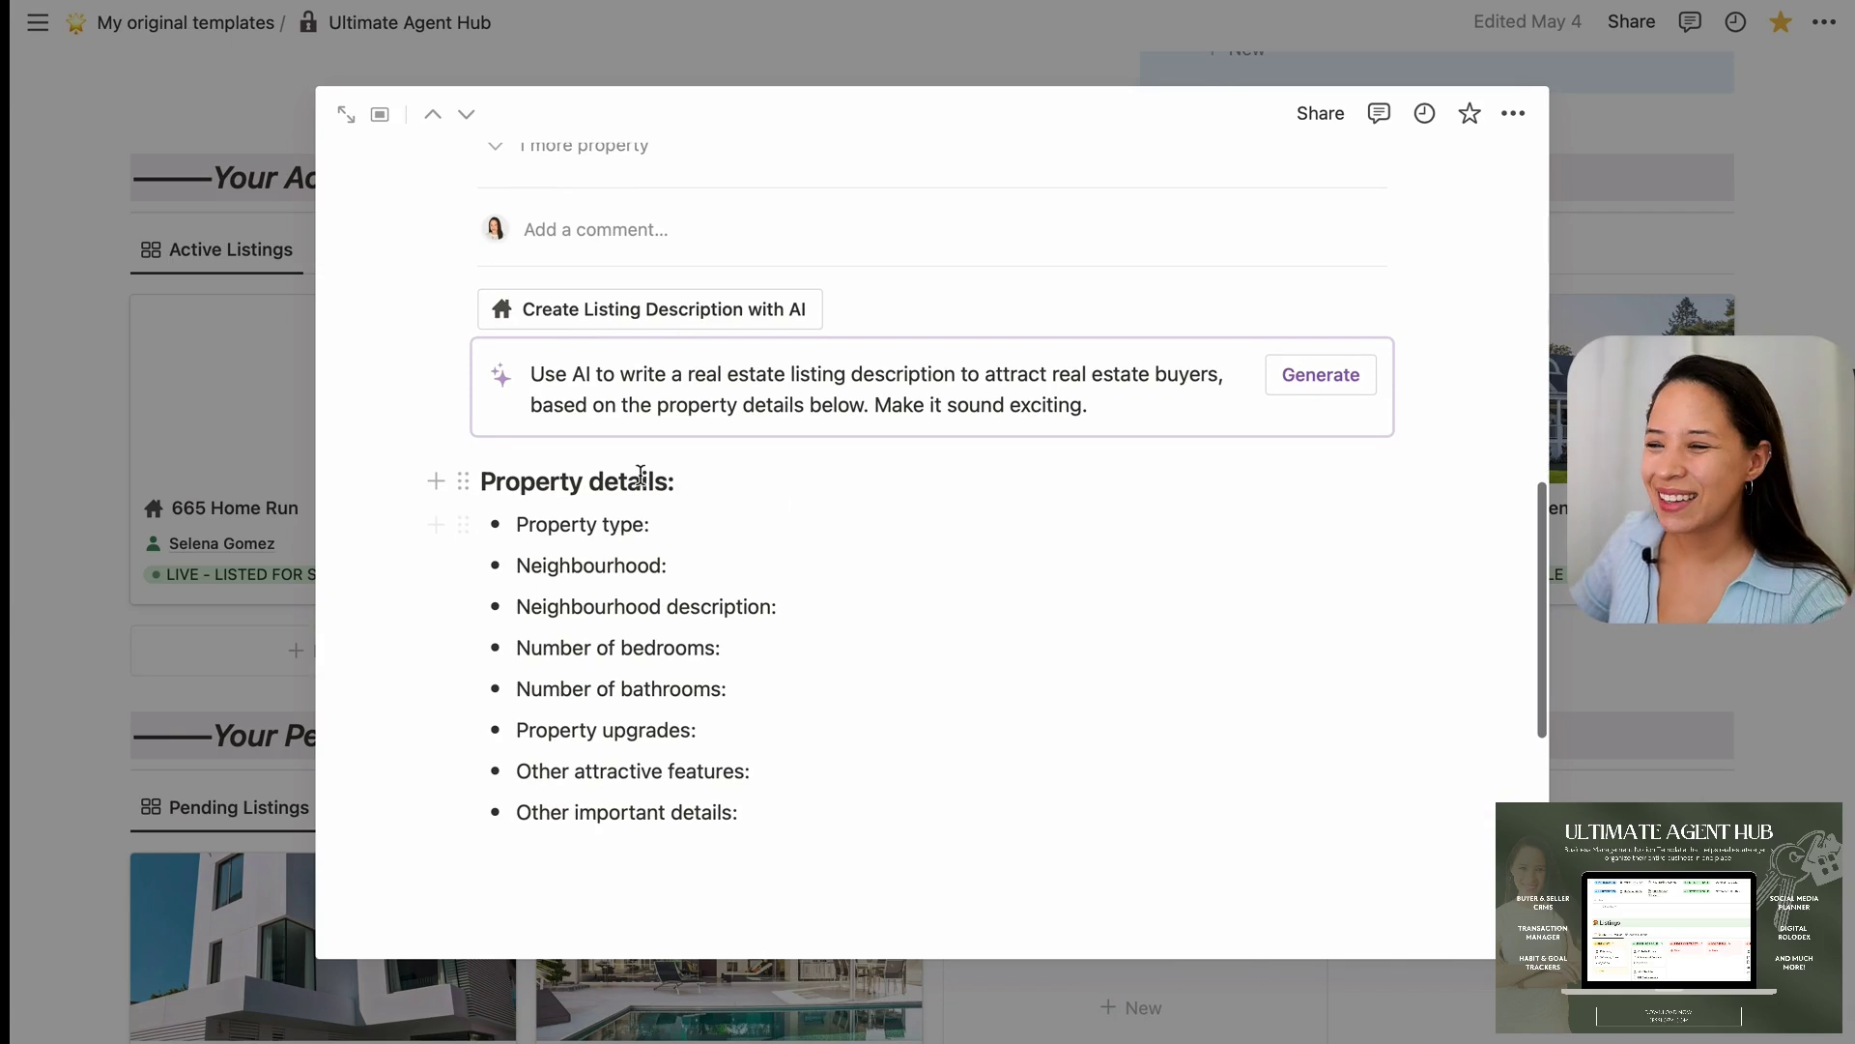
left_click(1097, 396)
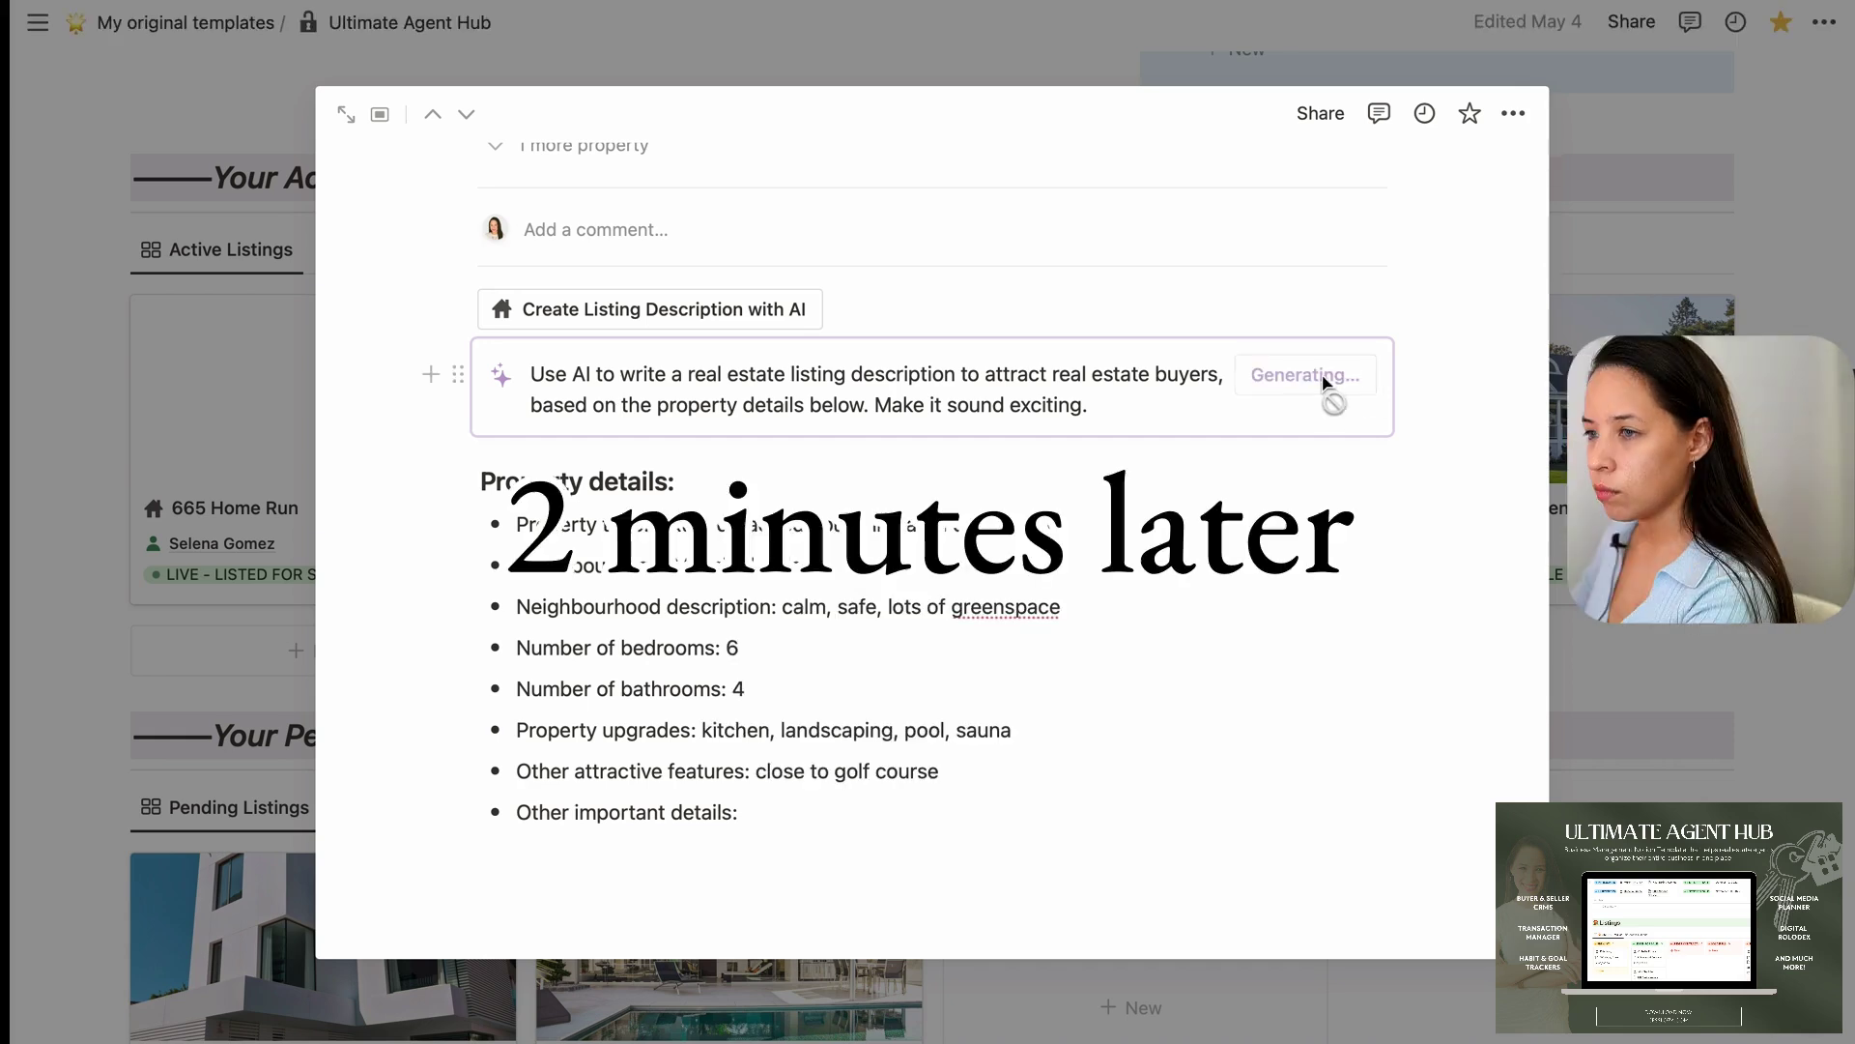
left_click(1321, 375)
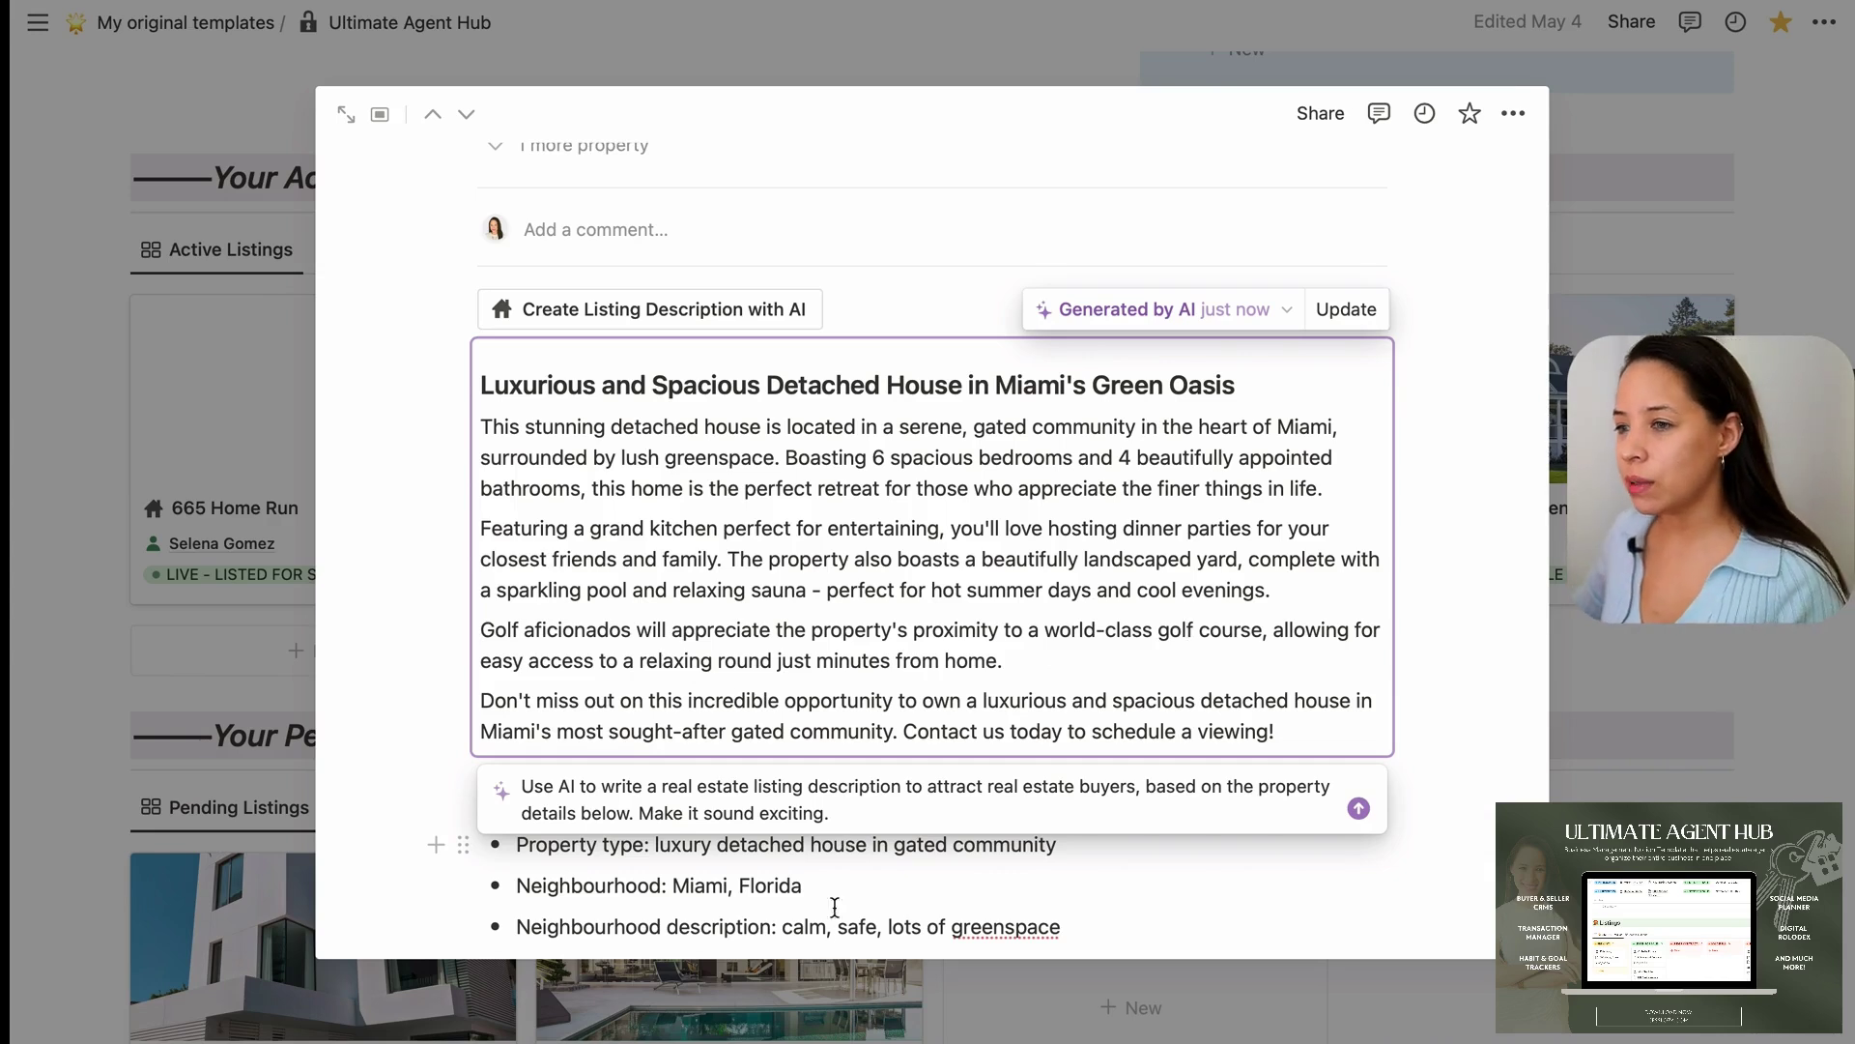
Review the 'Luxurious and Spacious Detached House in Miami's Green Oasis' description, then close the listing page
scroll(972, 873, "down", 5)
scroll(972, 872, "up", 5)
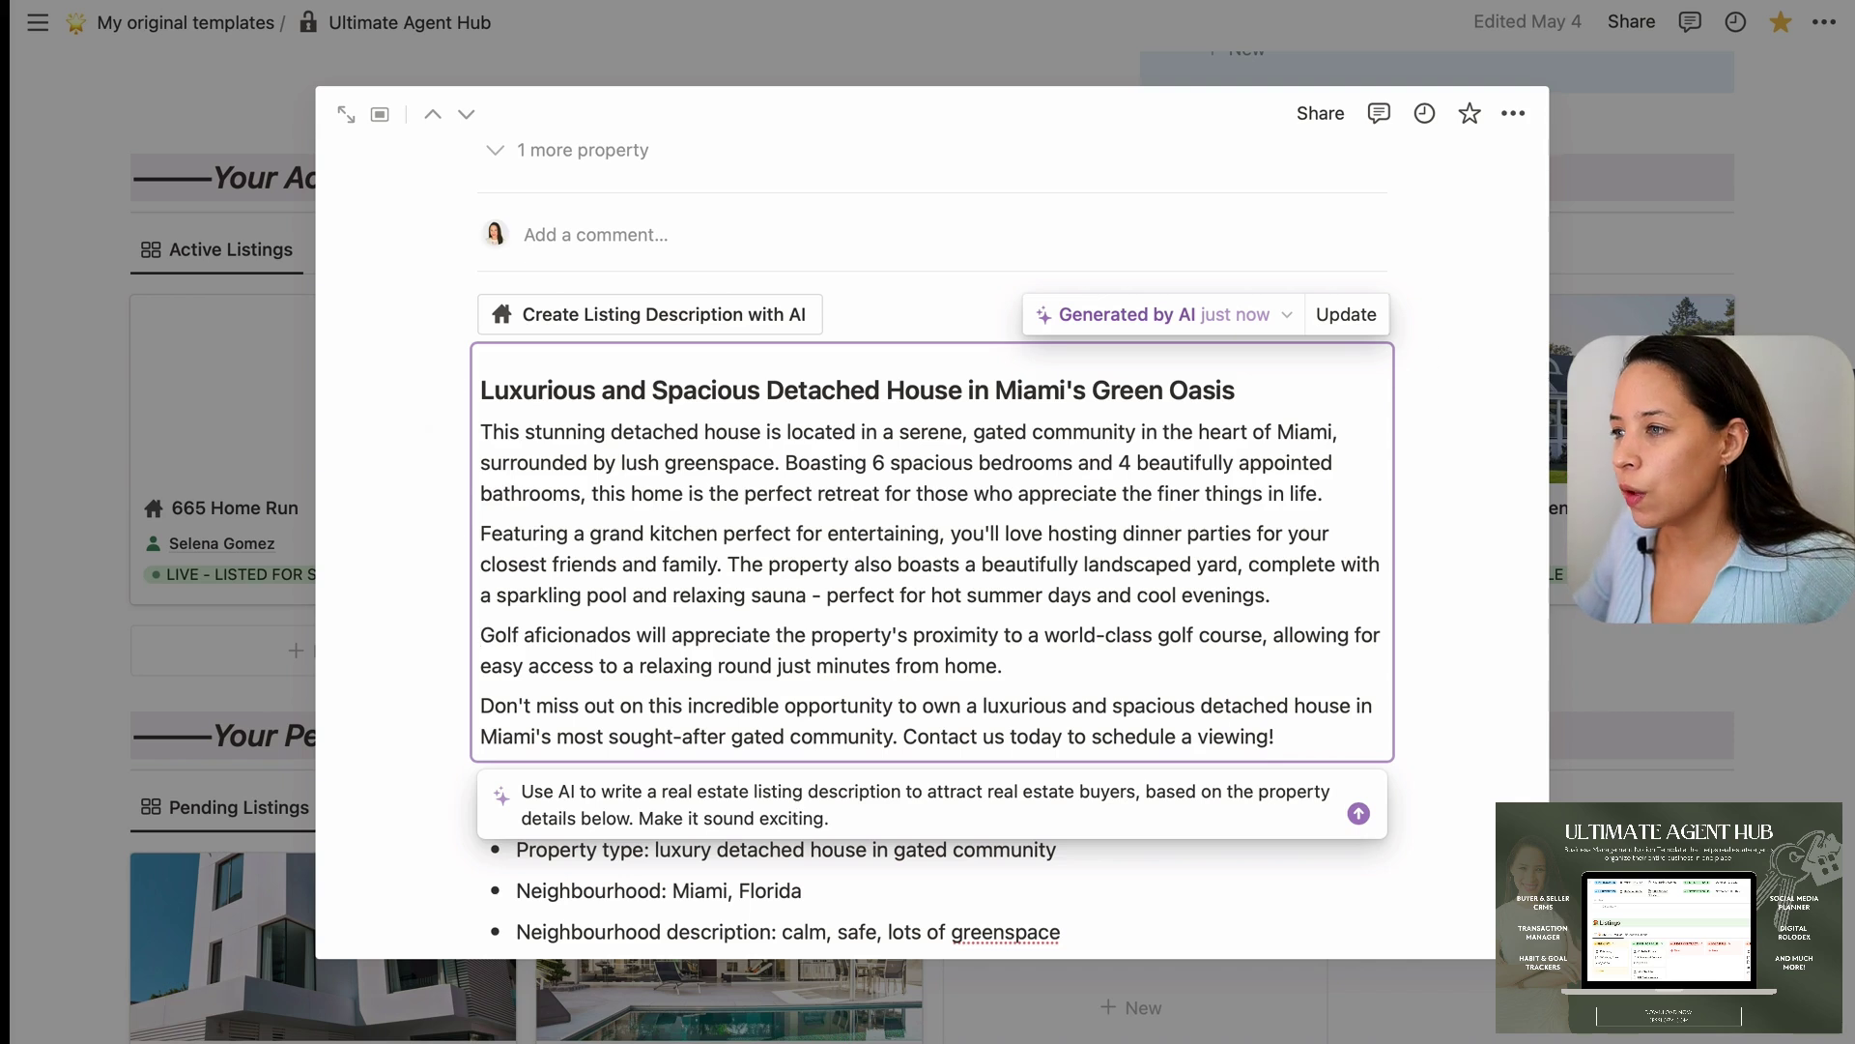
key("Escape")
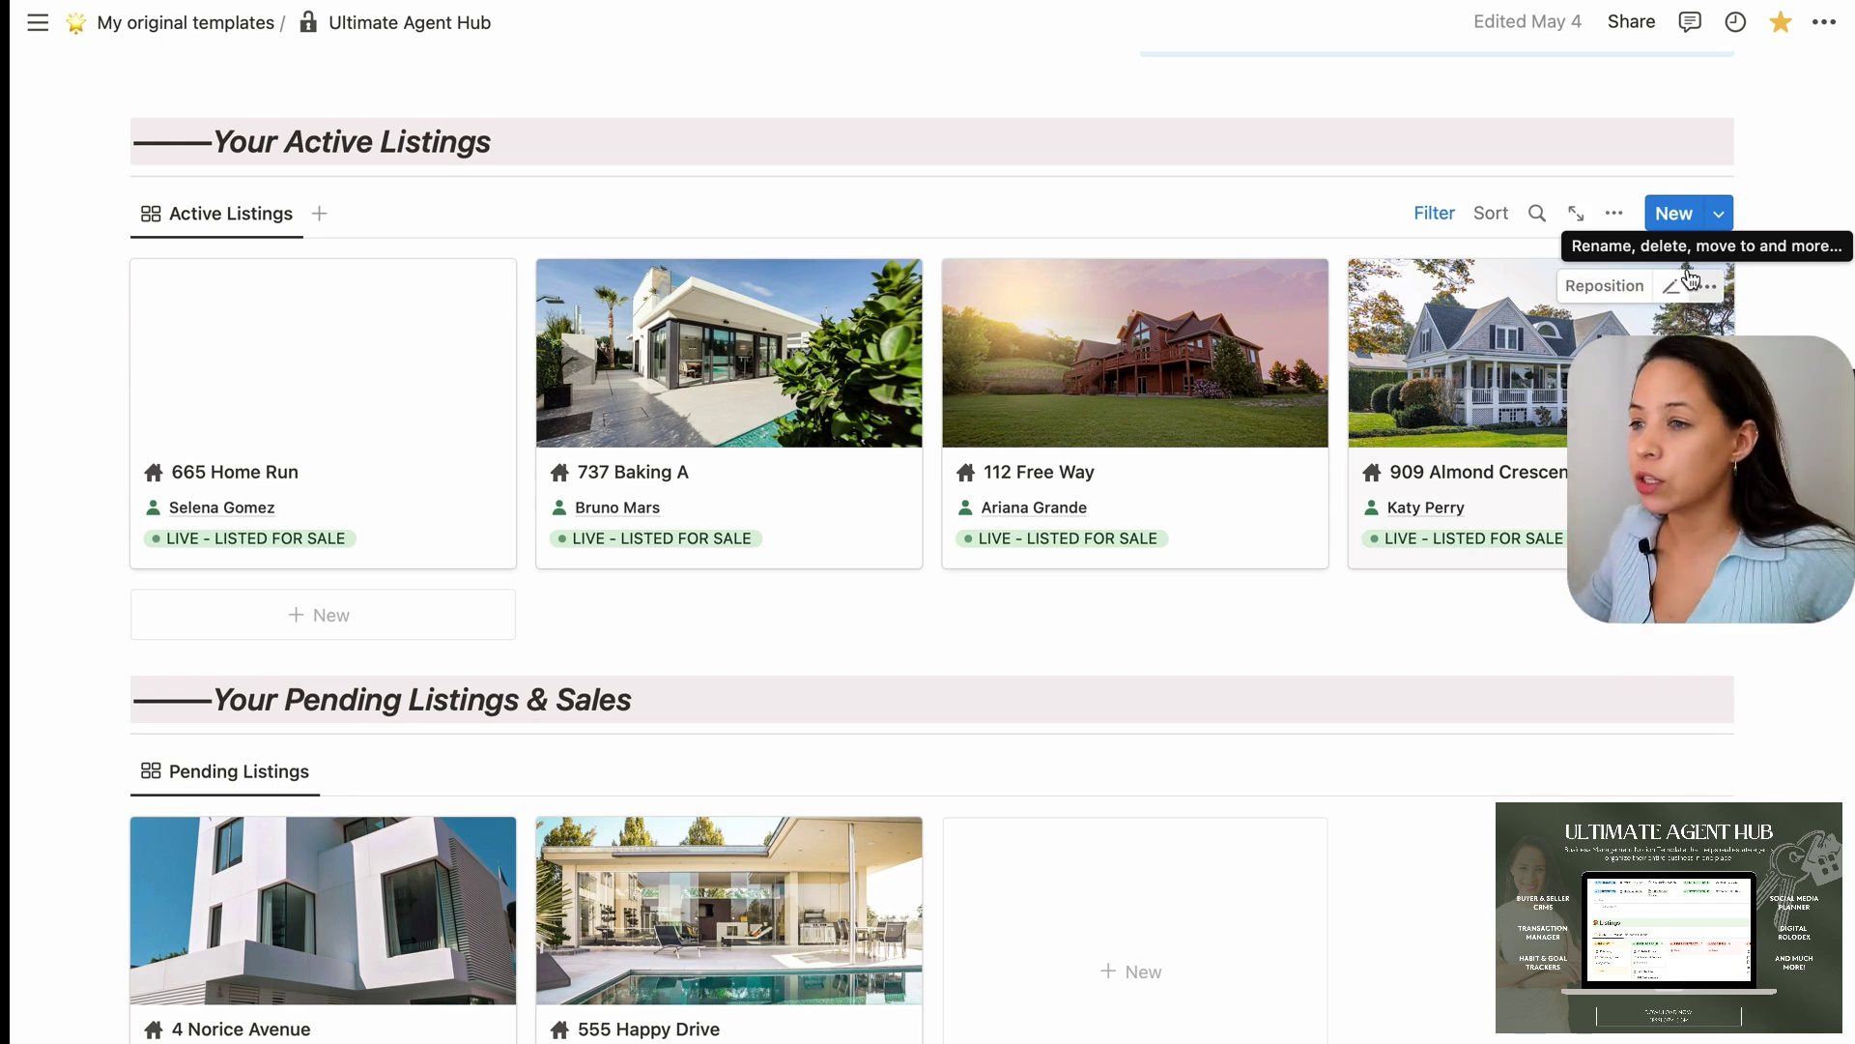
Reopen the listing, complete its title to '737 Baking Ave', and open its related seller client
left_click(745, 549)
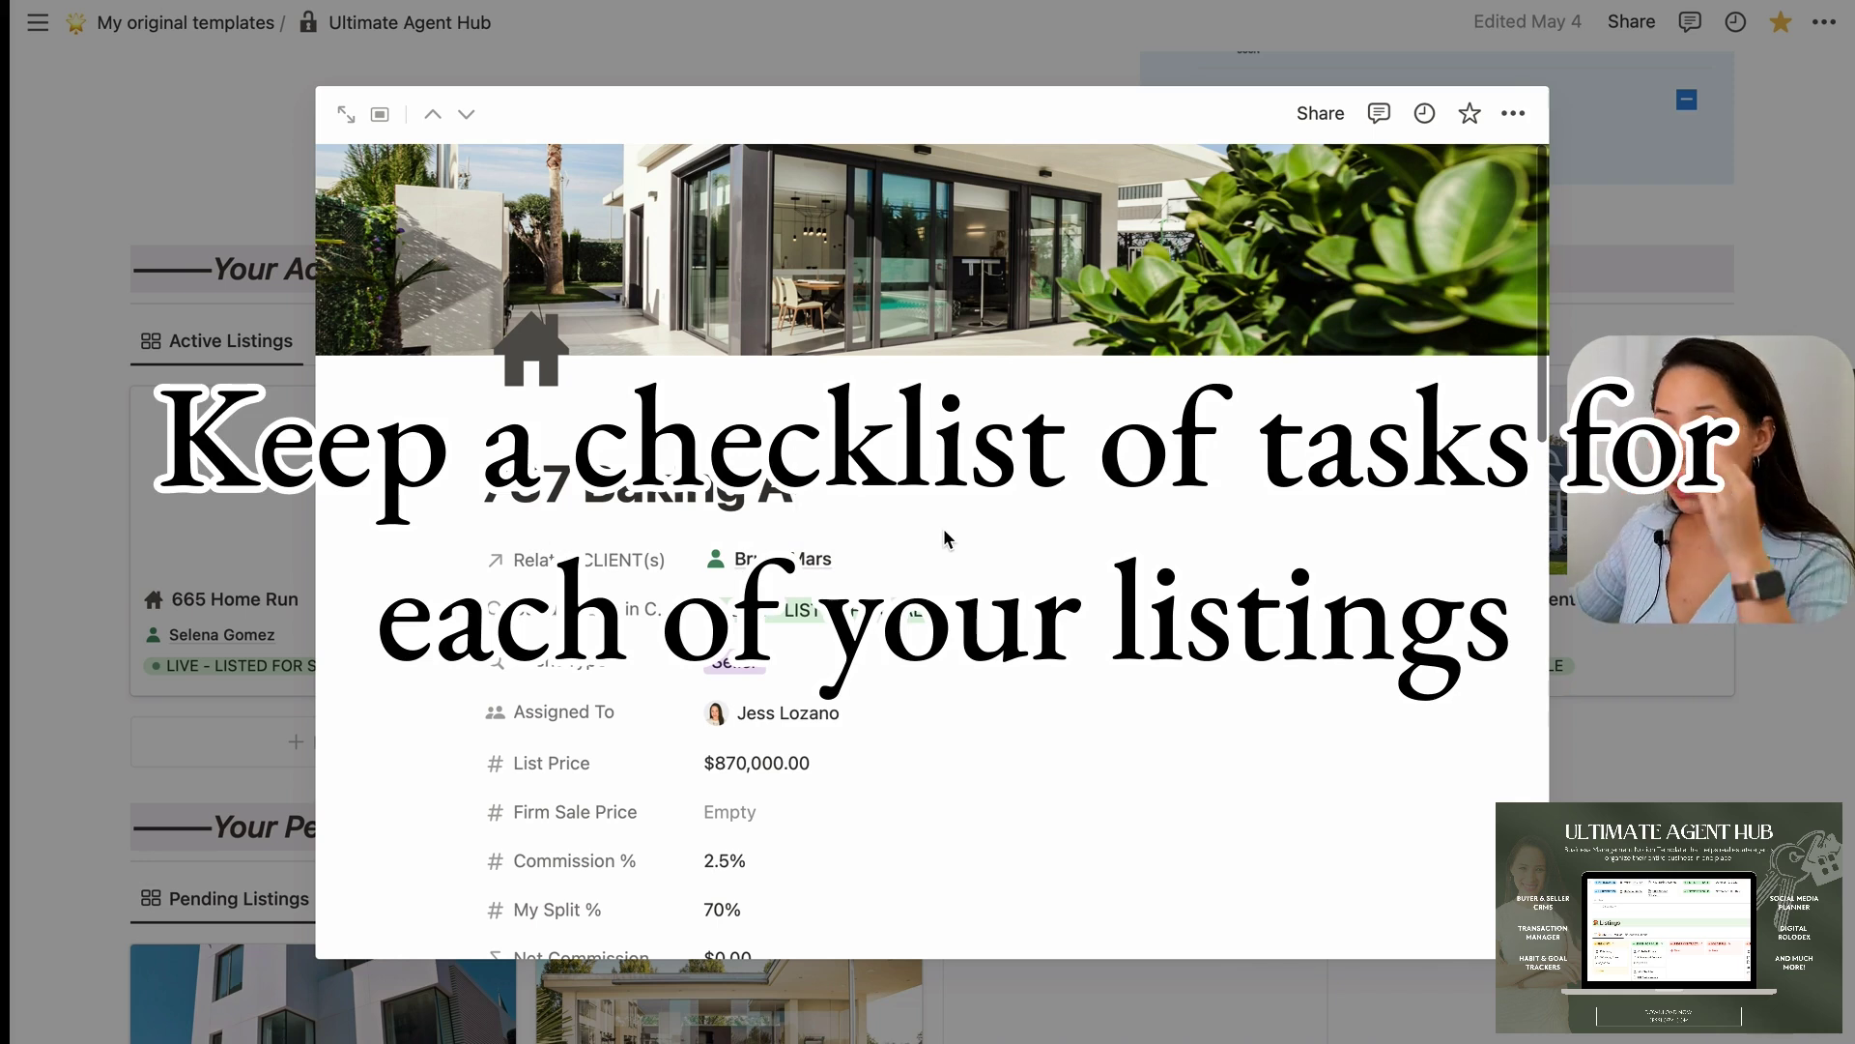
type("ve")
scroll(628, 584, "down", 2)
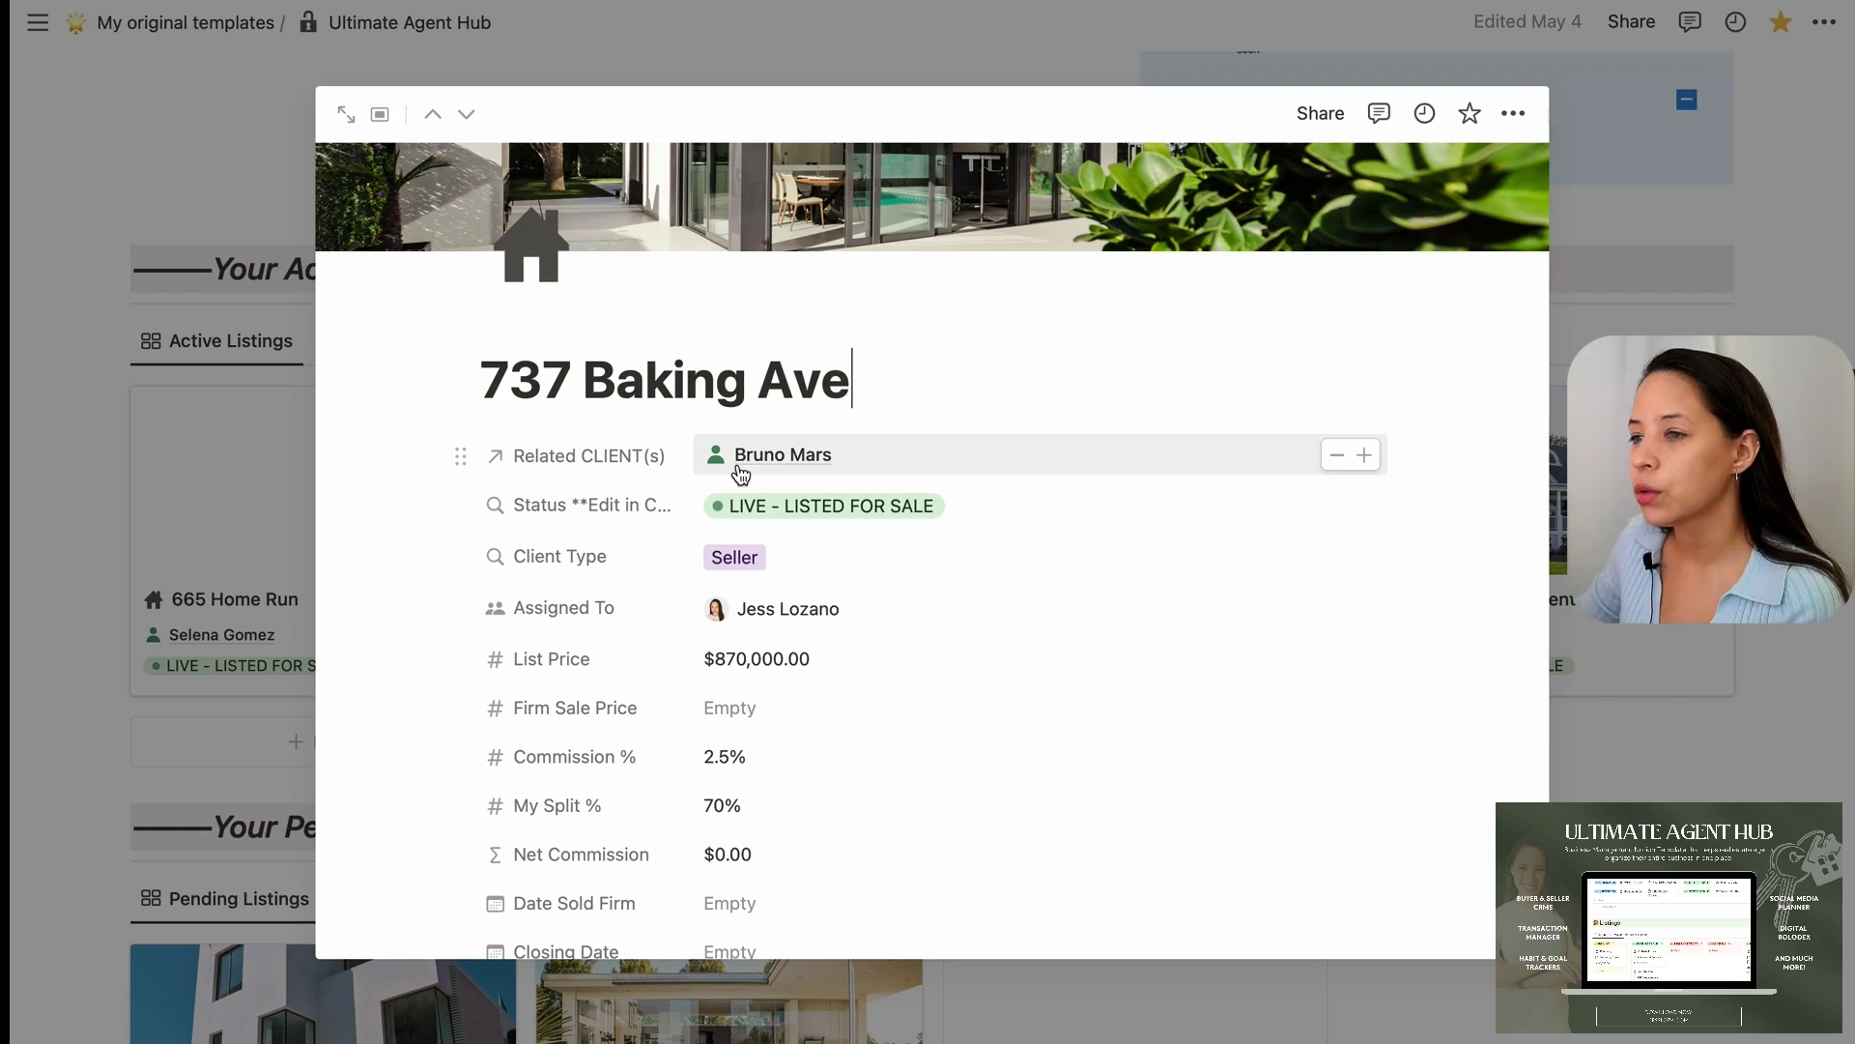
scroll(741, 472, "down", 1)
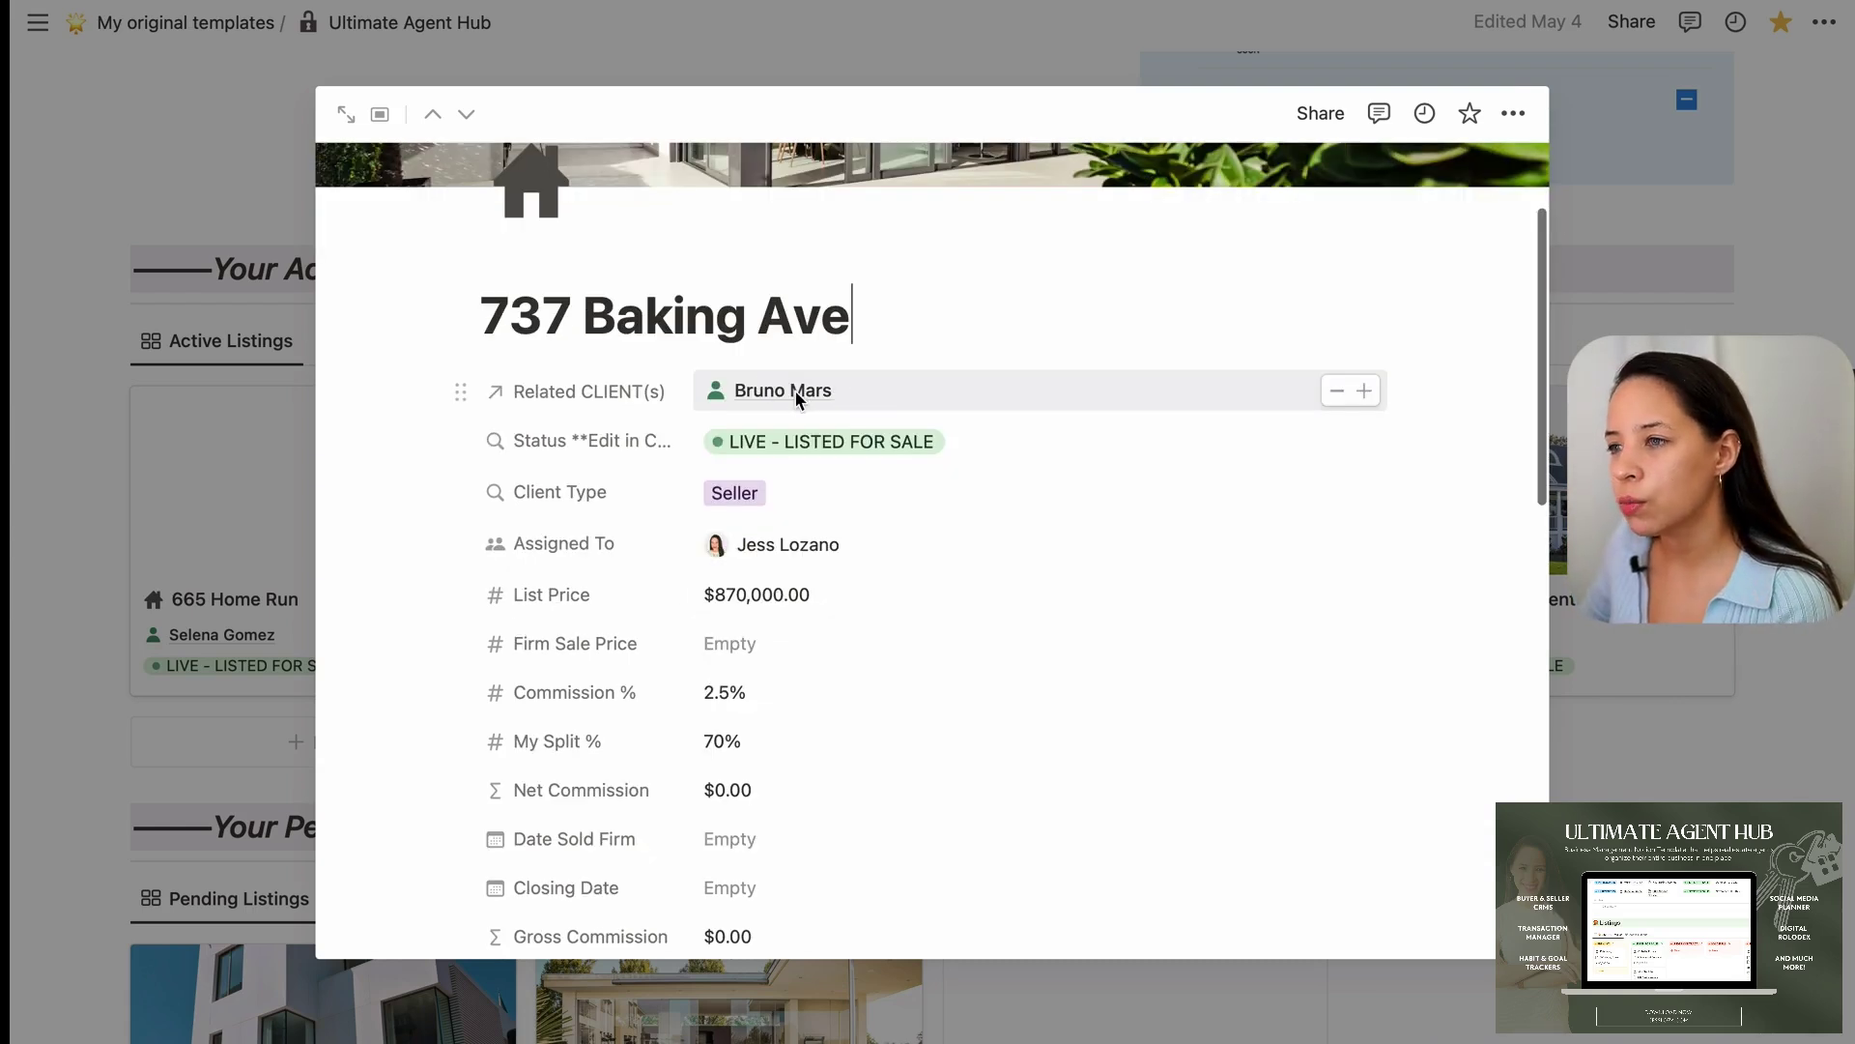
left_click(795, 392)
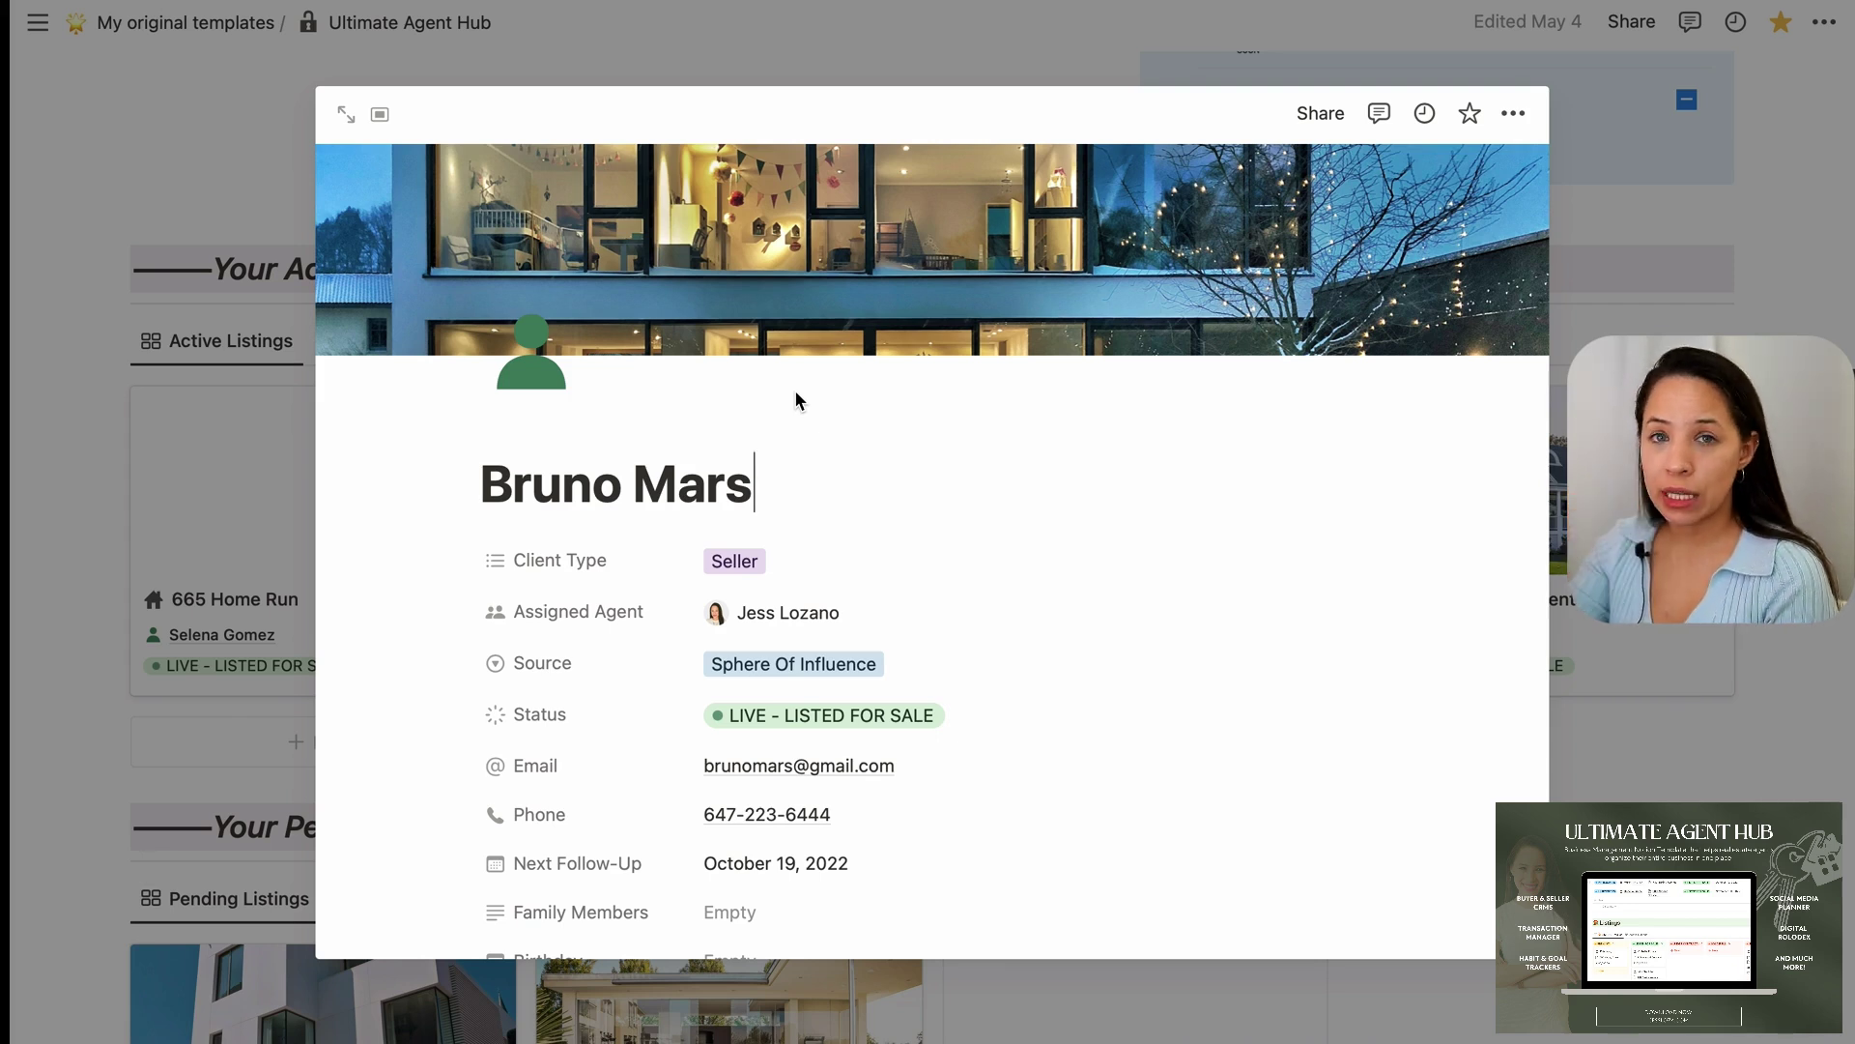
Scroll through the seller client's page to review its Action items board and listing checklist
scroll(923, 461, "down", 15)
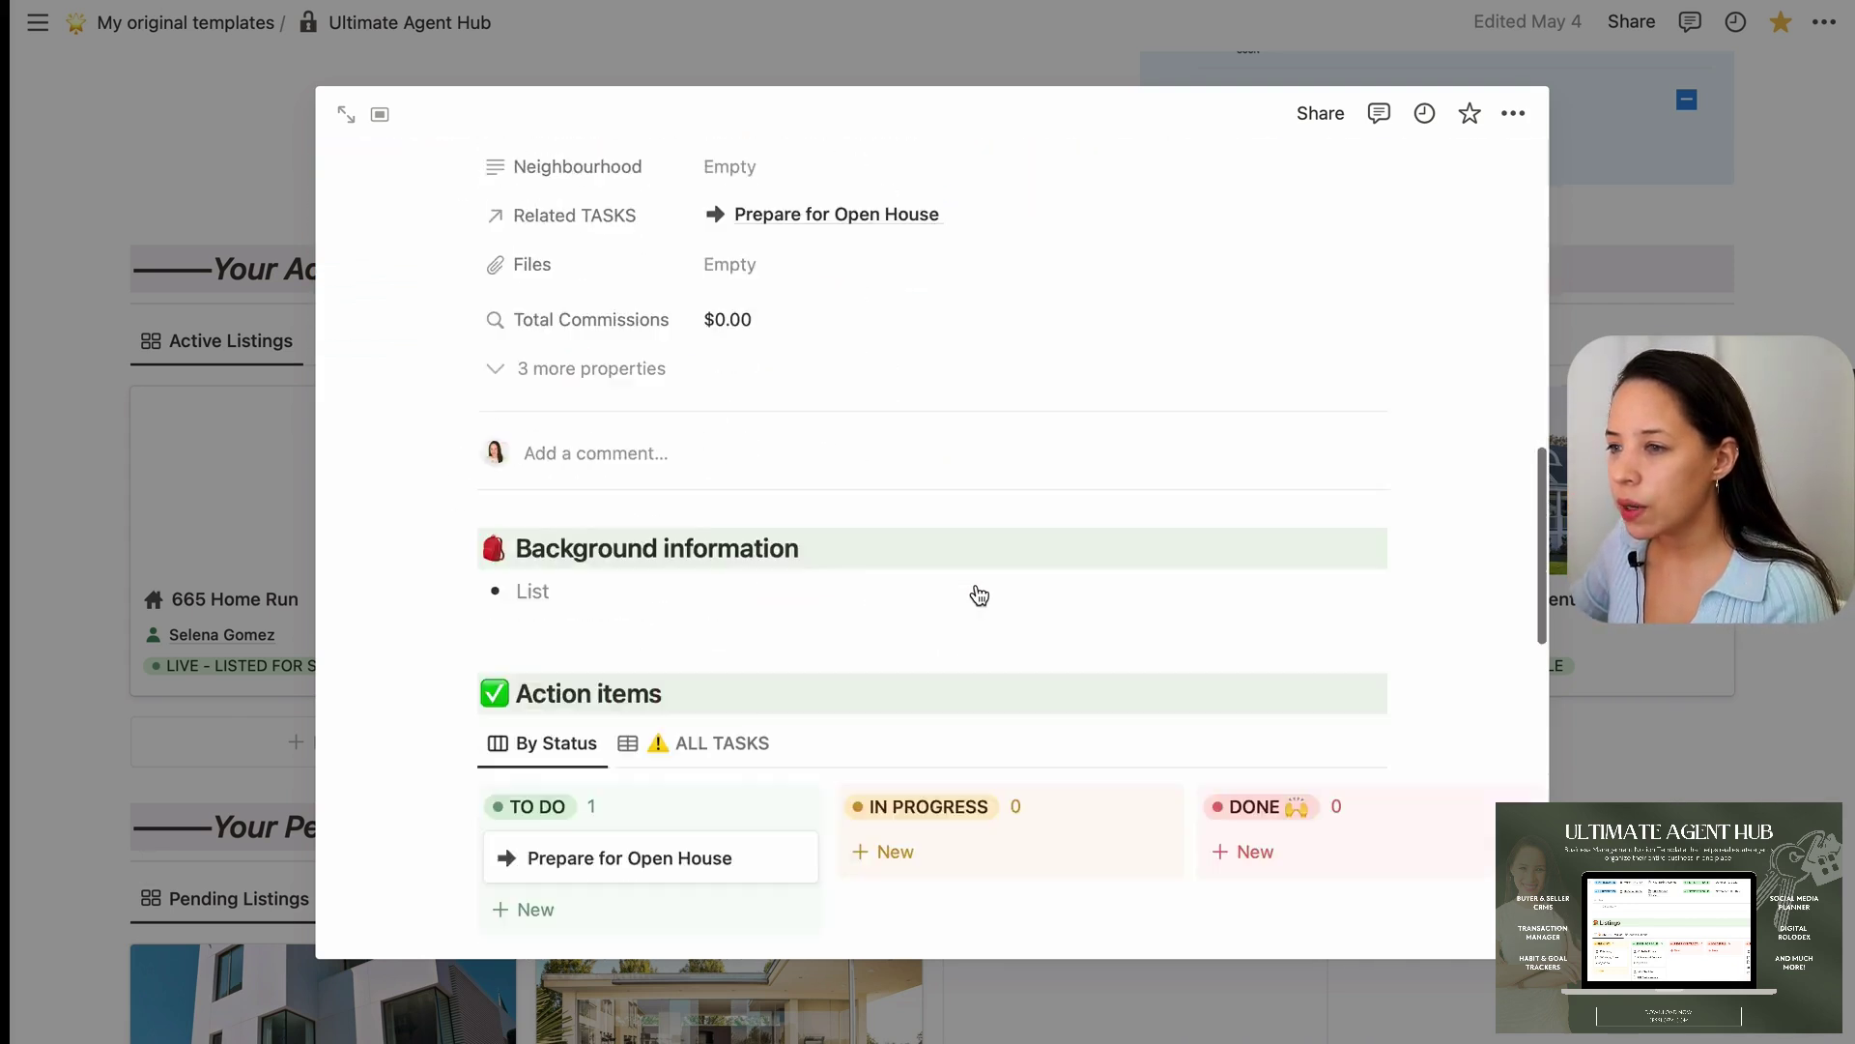
scroll(929, 373, "up", 3)
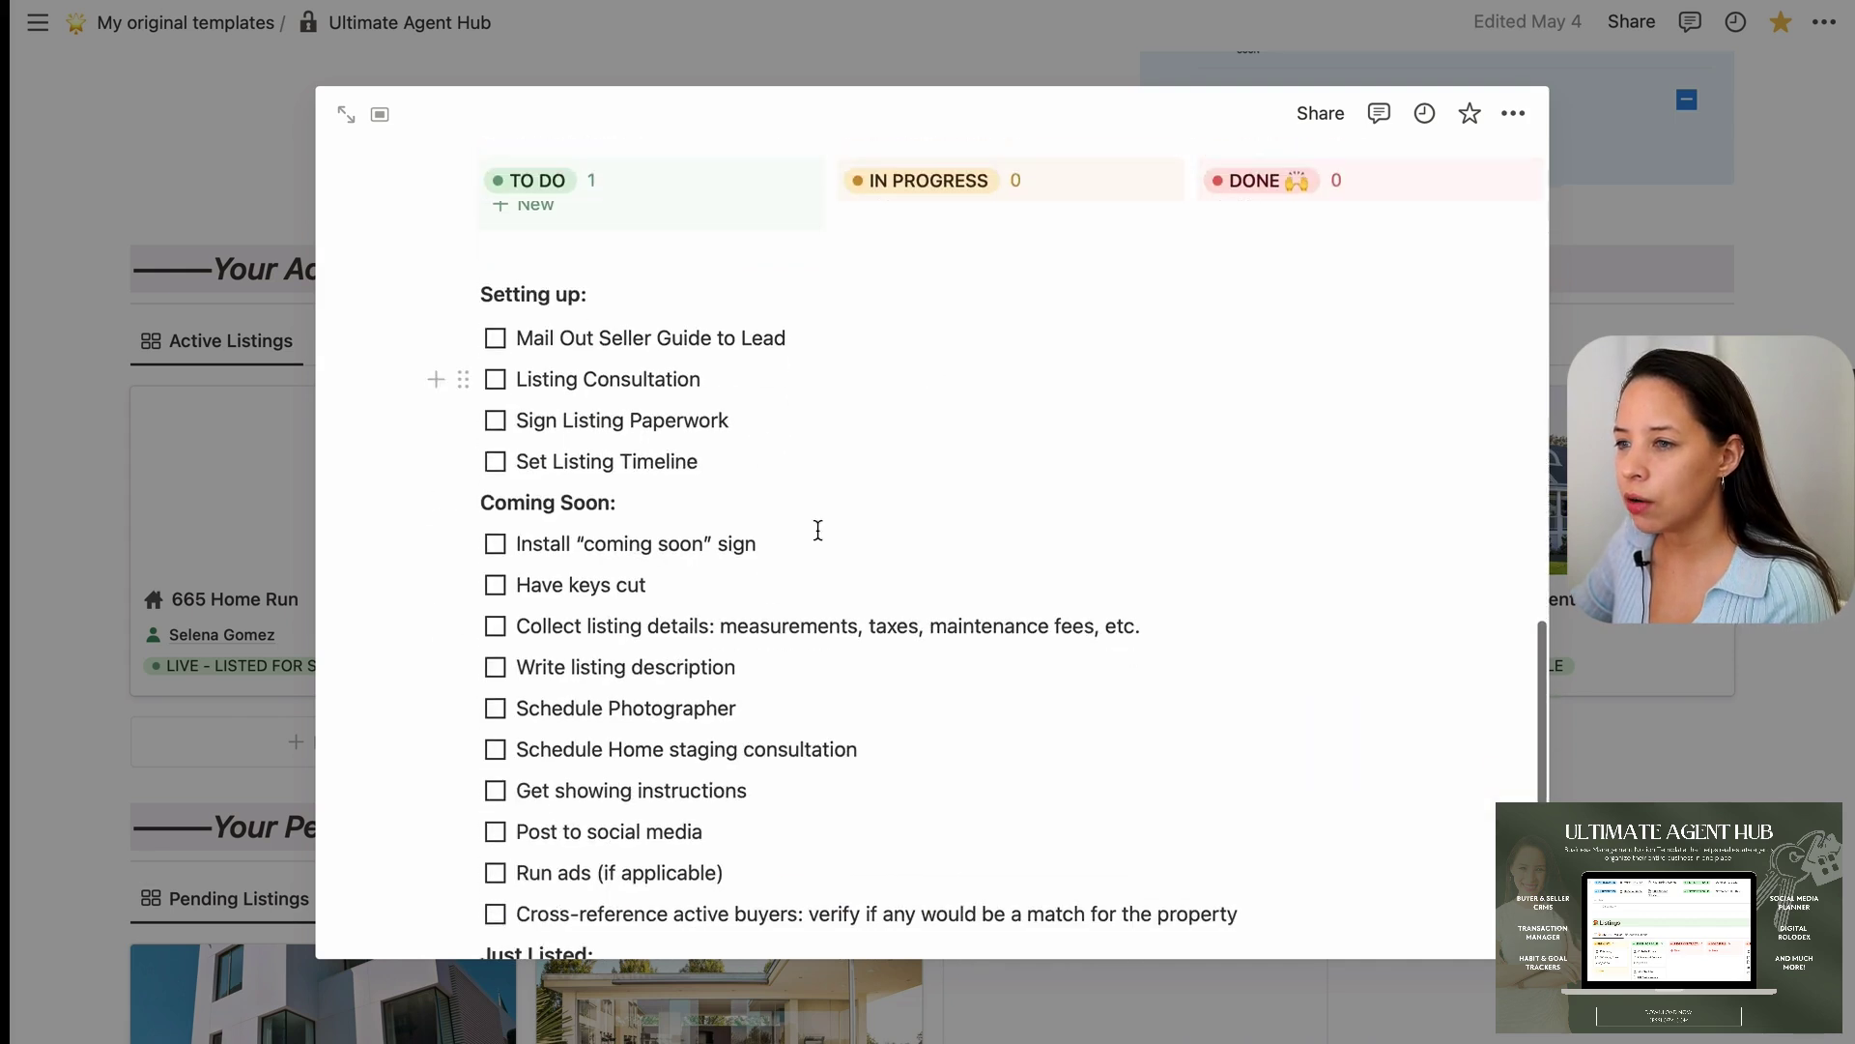
scroll(850, 618, "down", 6)
scroll(861, 626, "up", 10)
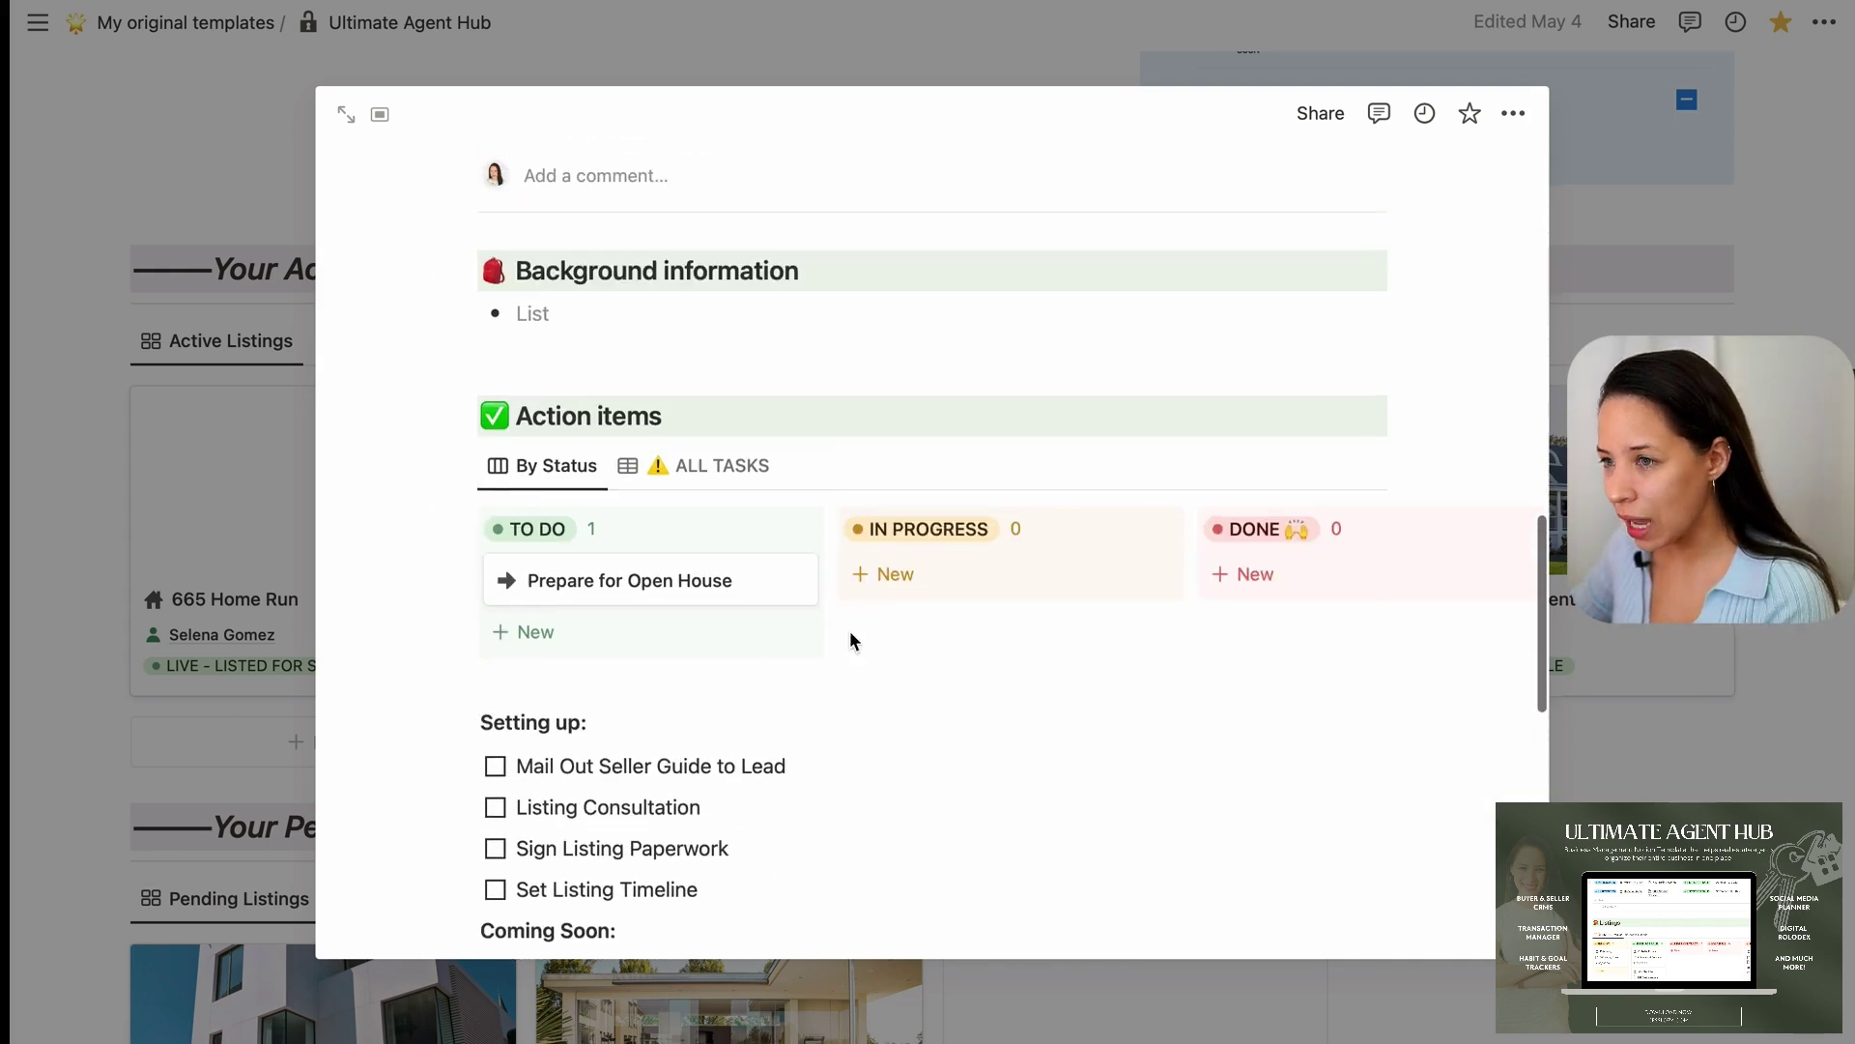
scroll(796, 351, "down", 5)
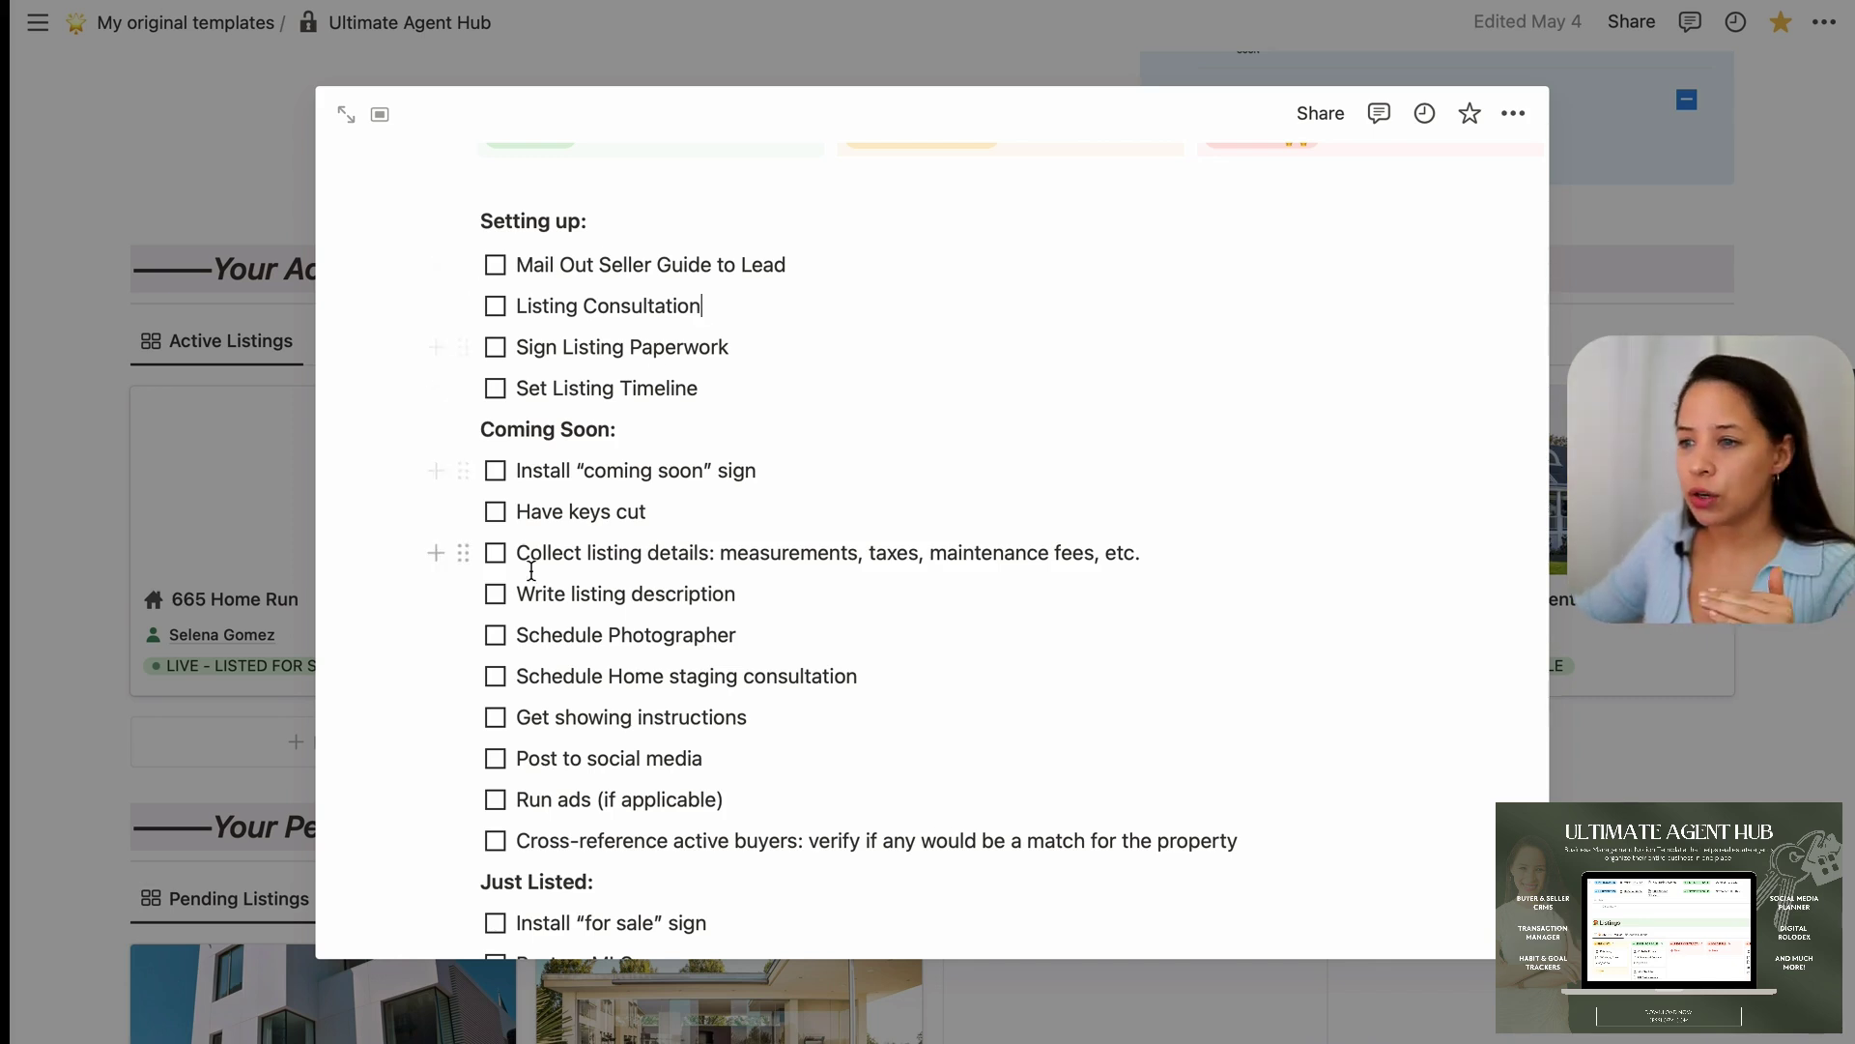
scroll(531, 571, "down", 3)
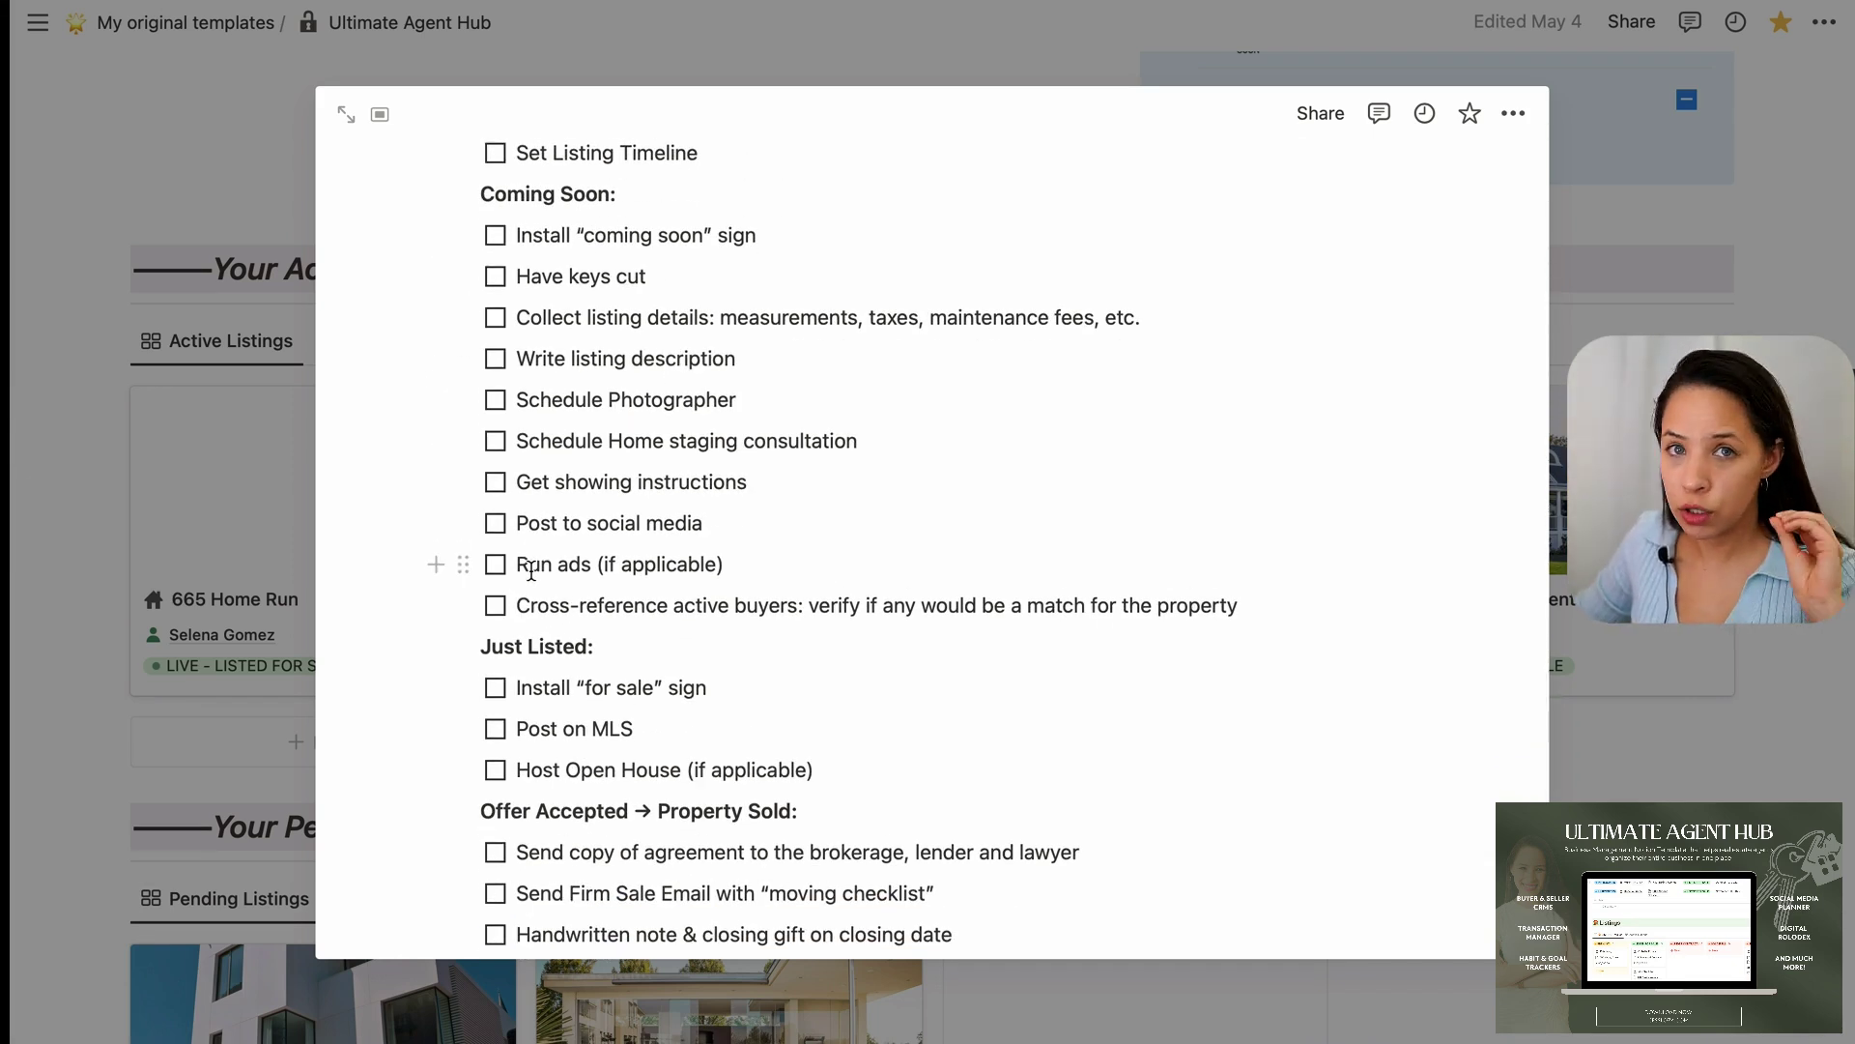
scroll(590, 406, "up", 3)
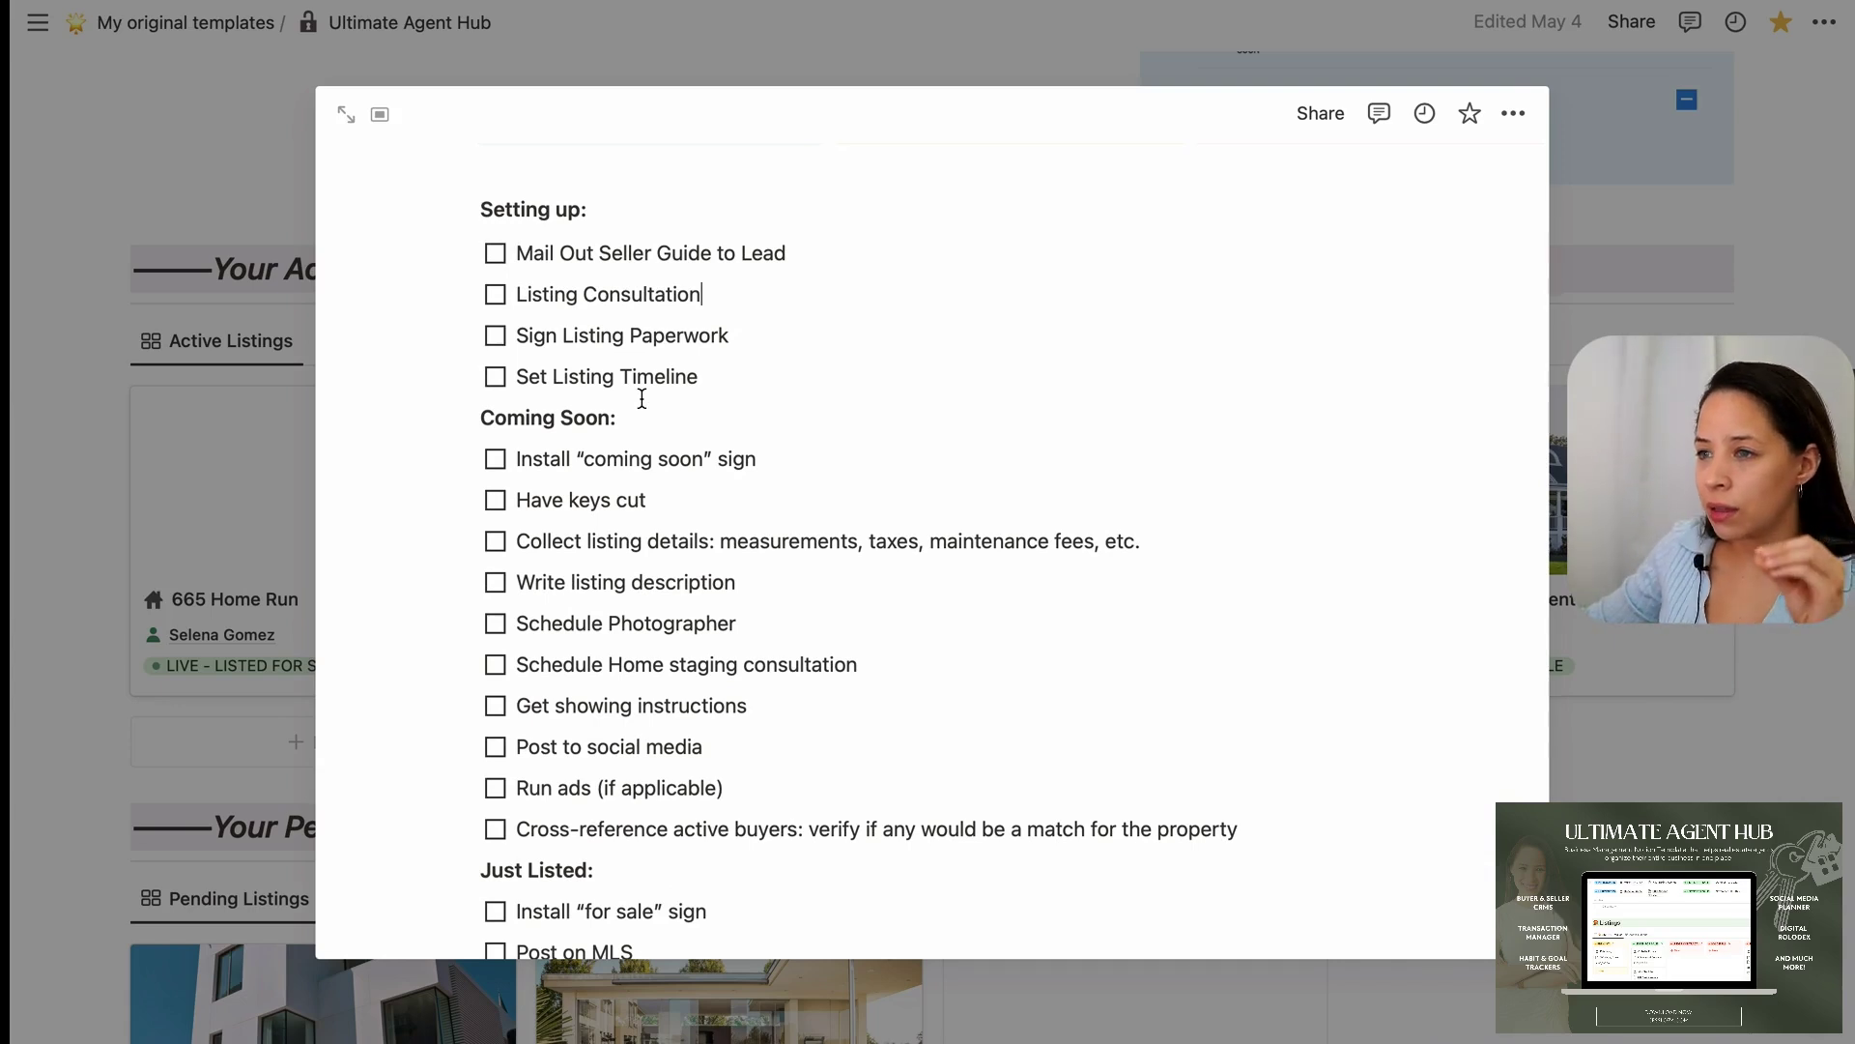
scroll(641, 398, "up", 3)
scroll(839, 448, "up", 2)
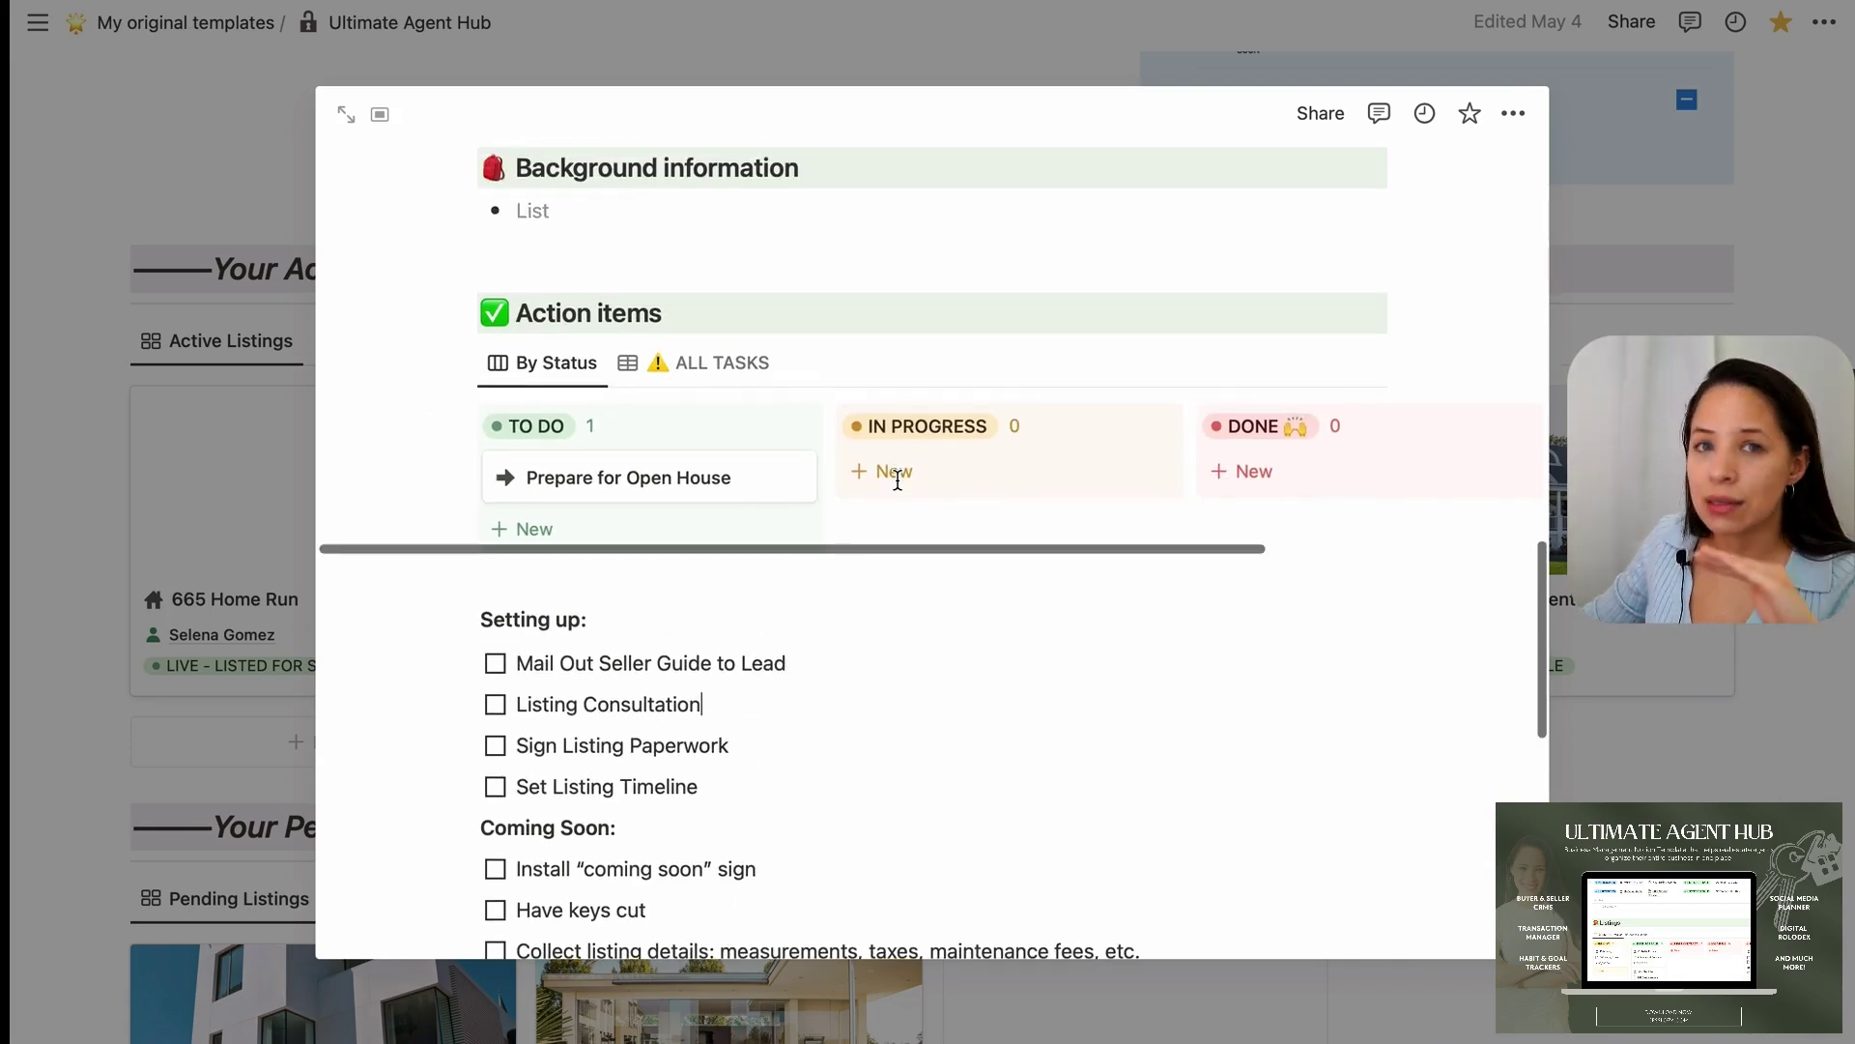
scroll(911, 717, "down", 3)
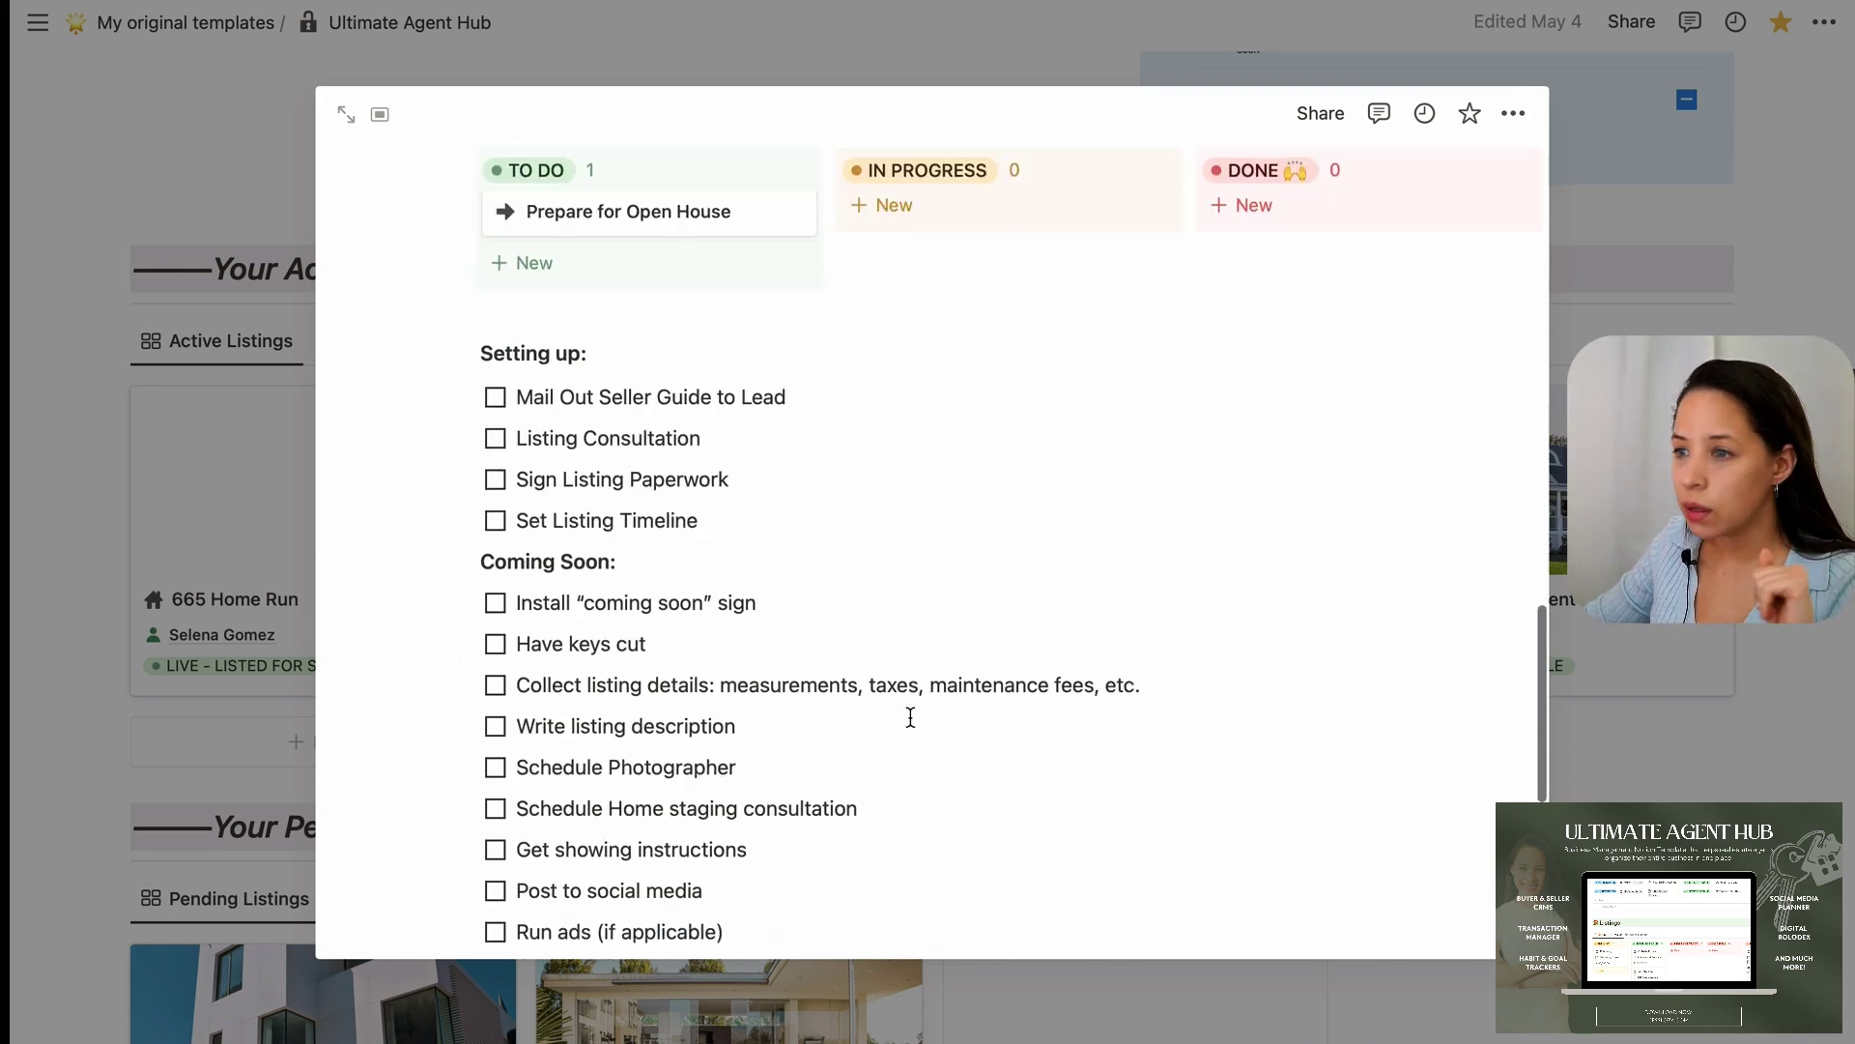
Check off Mail Out Seller Guide to Lead, Listing Consultation, Sign Listing Paperwork and Set Listing Timeline
left_click(495, 388)
left_click(496, 431)
left_click(495, 469)
left_click(495, 510)
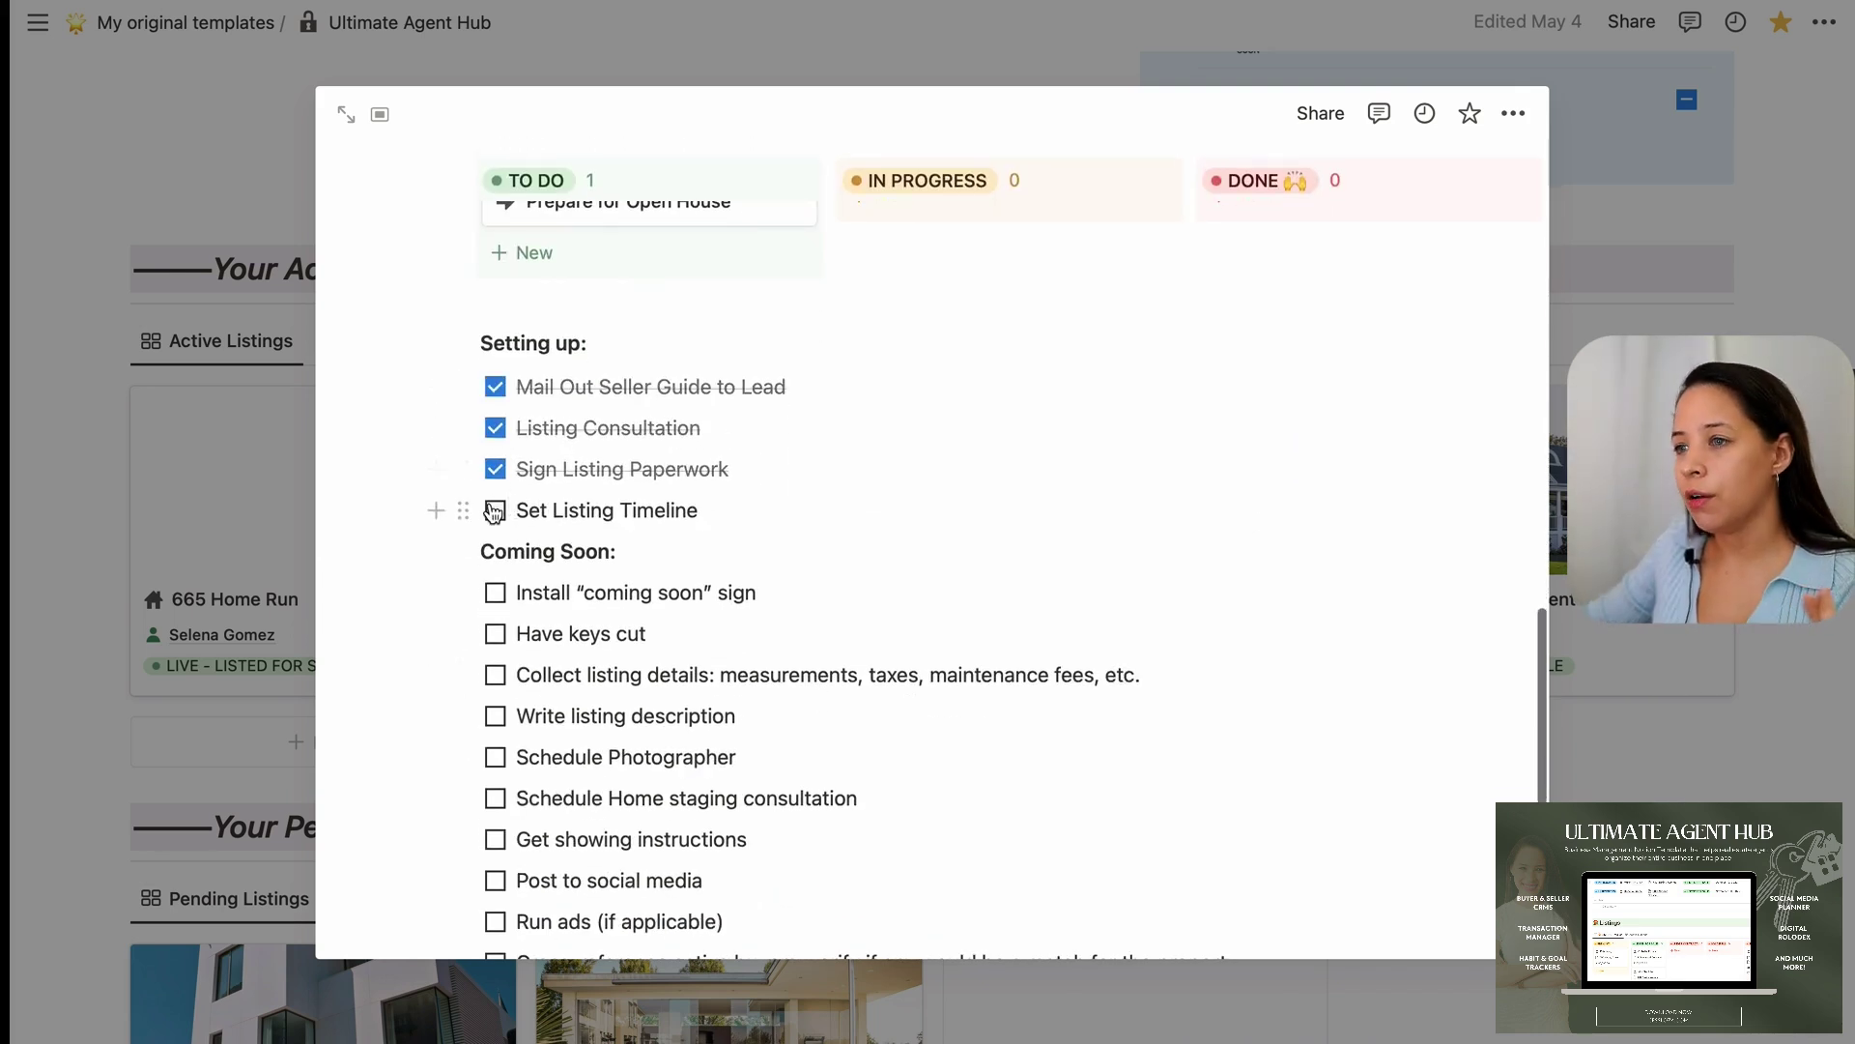
scroll(495, 510, "down", 2)
scroll(580, 309, "down", 3)
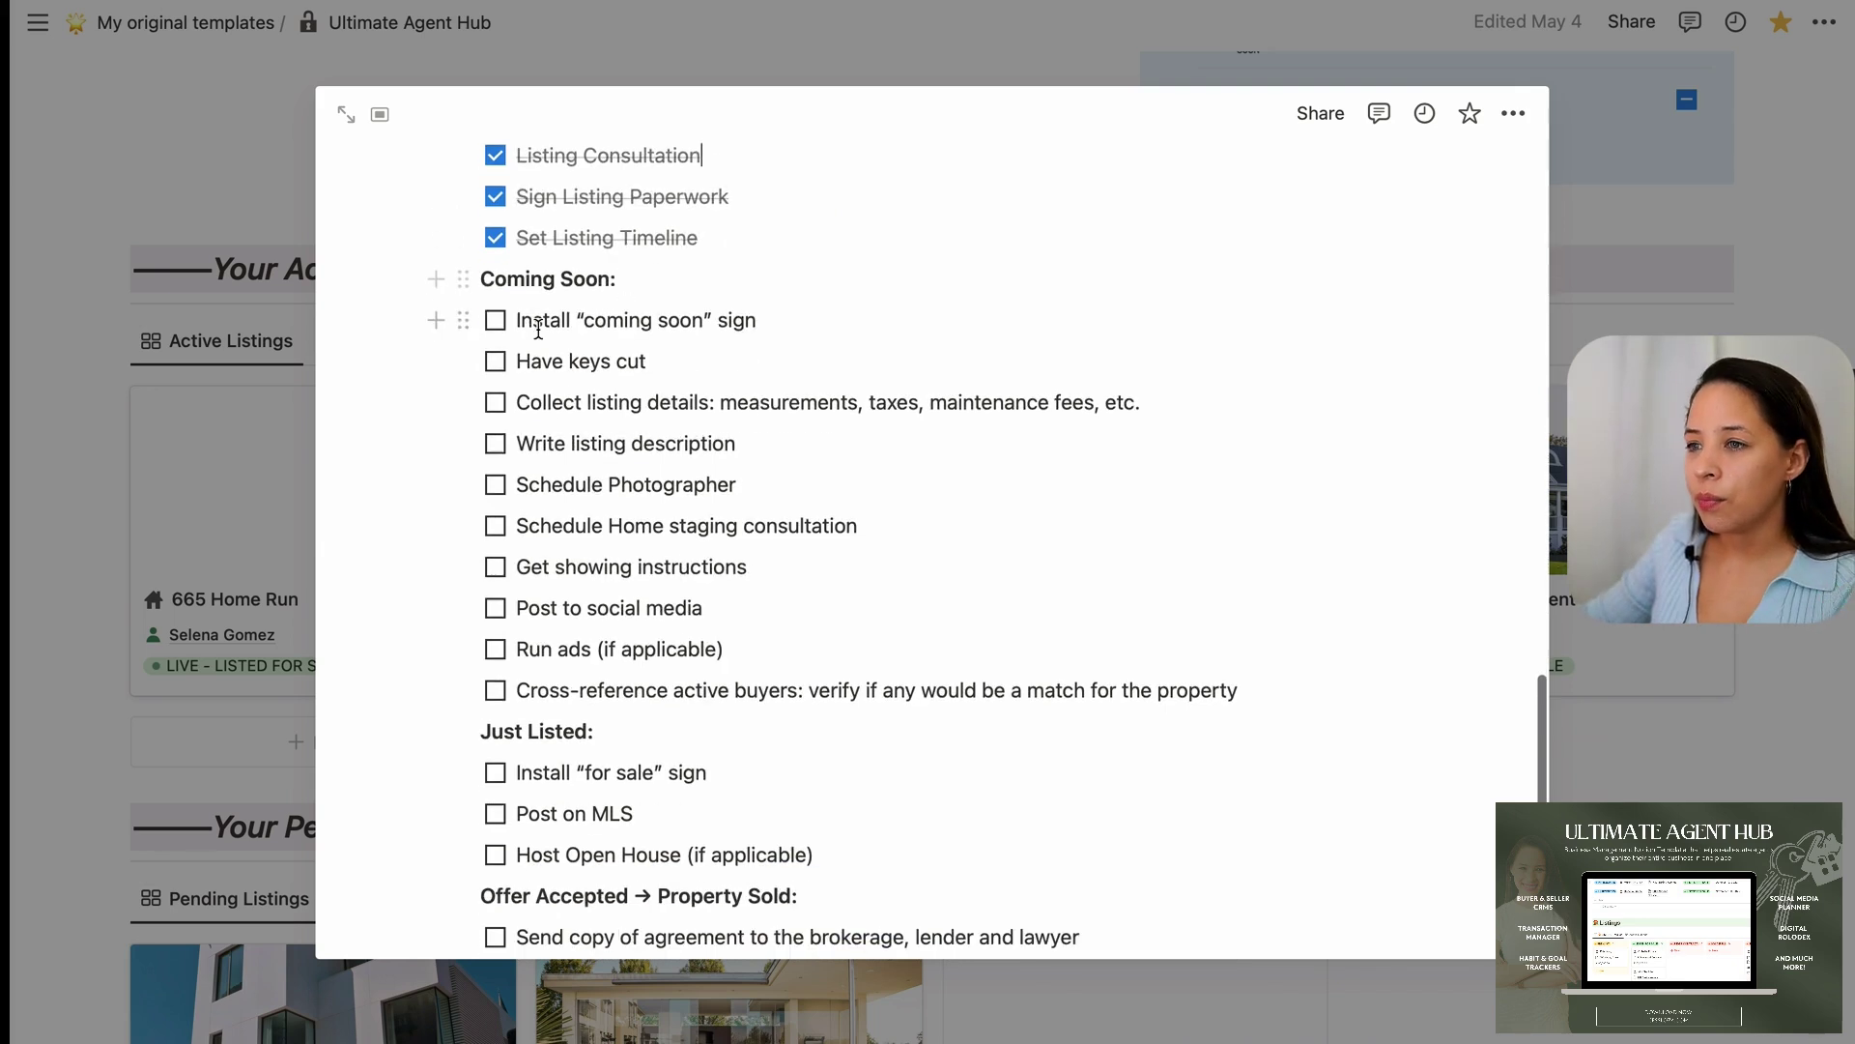
scroll(551, 673, "down", 1)
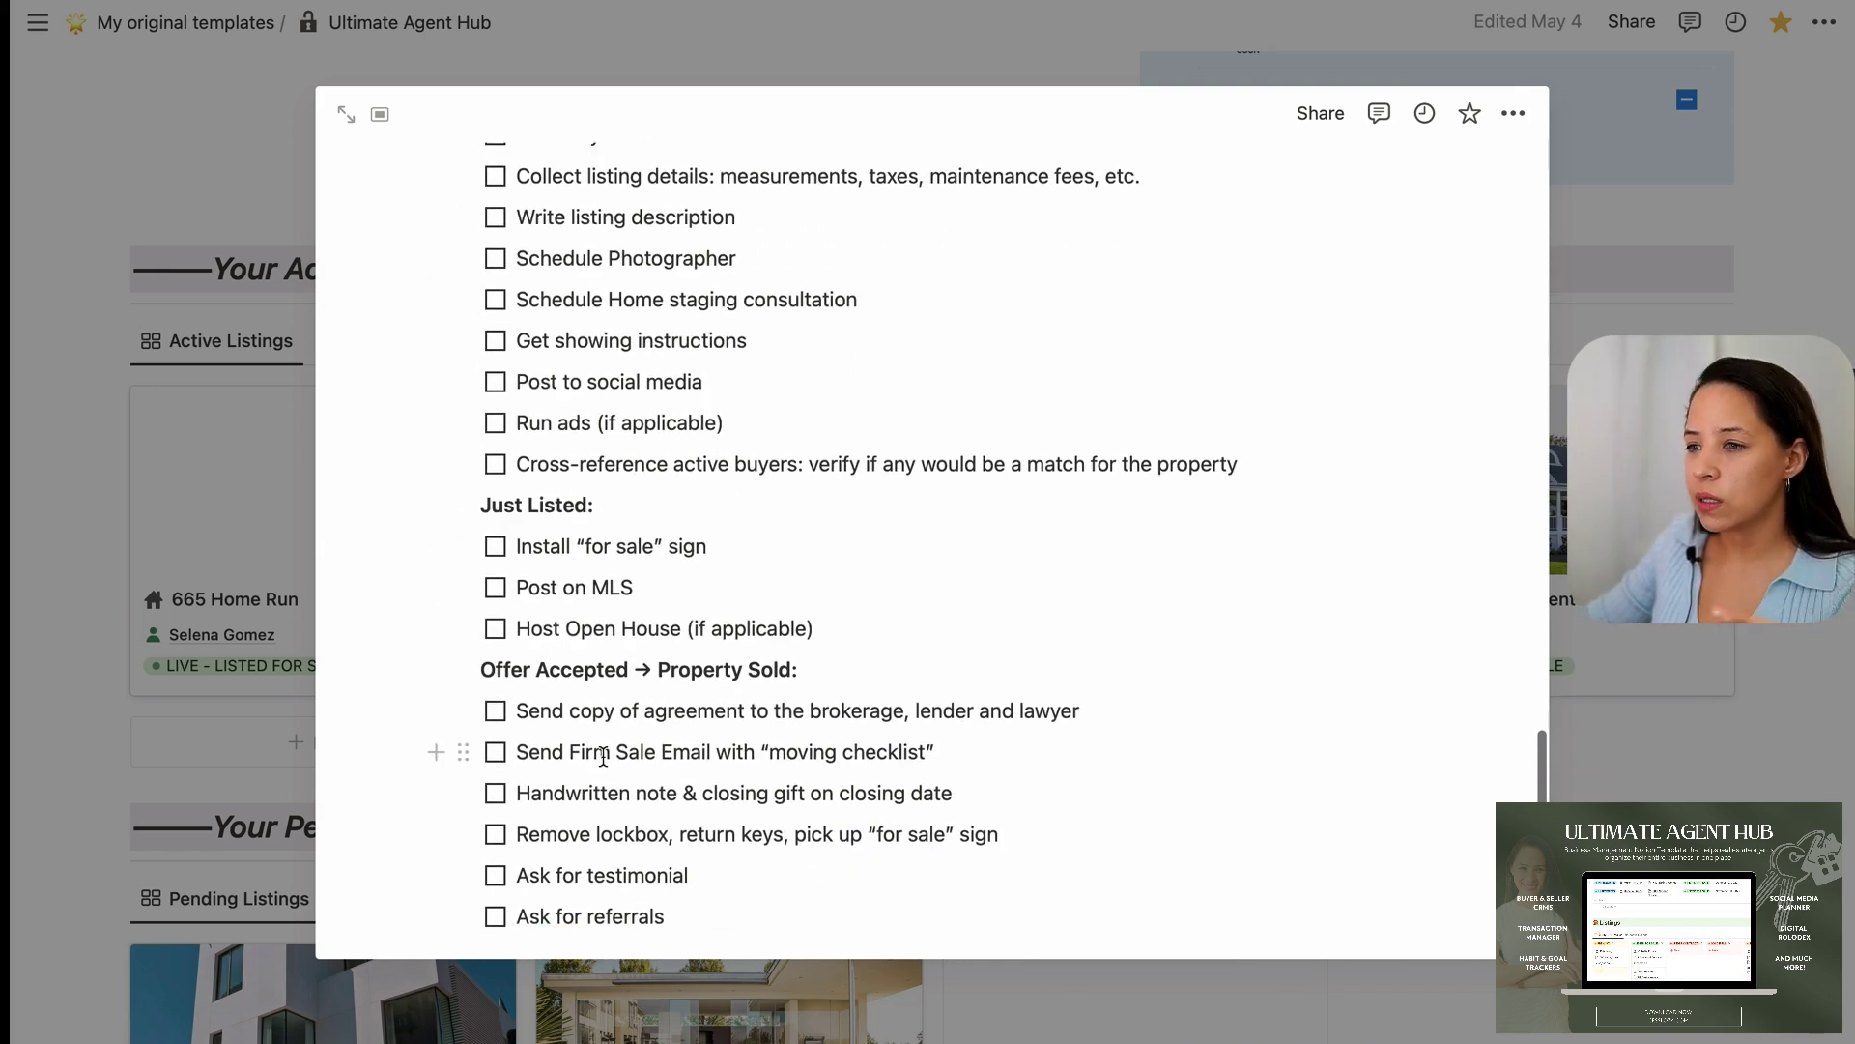
scroll(599, 754, "down", 2)
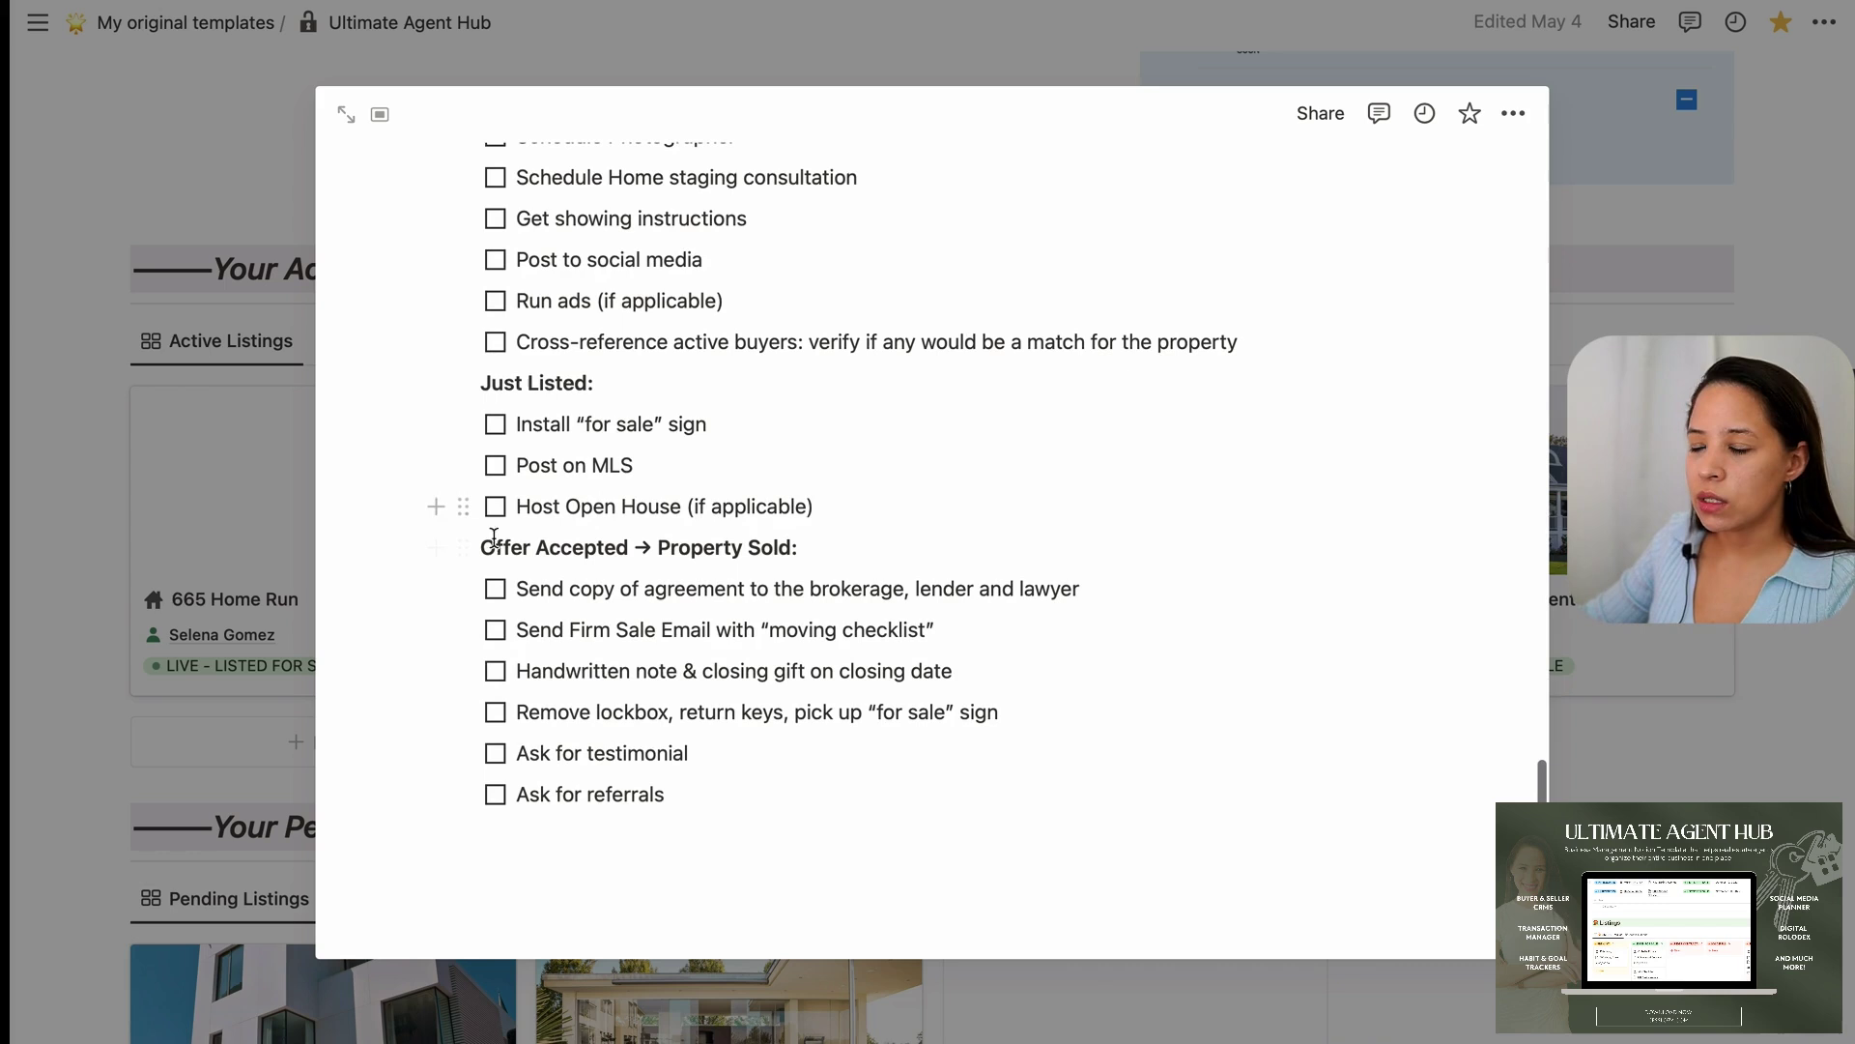
scroll(599, 705, "up", 2)
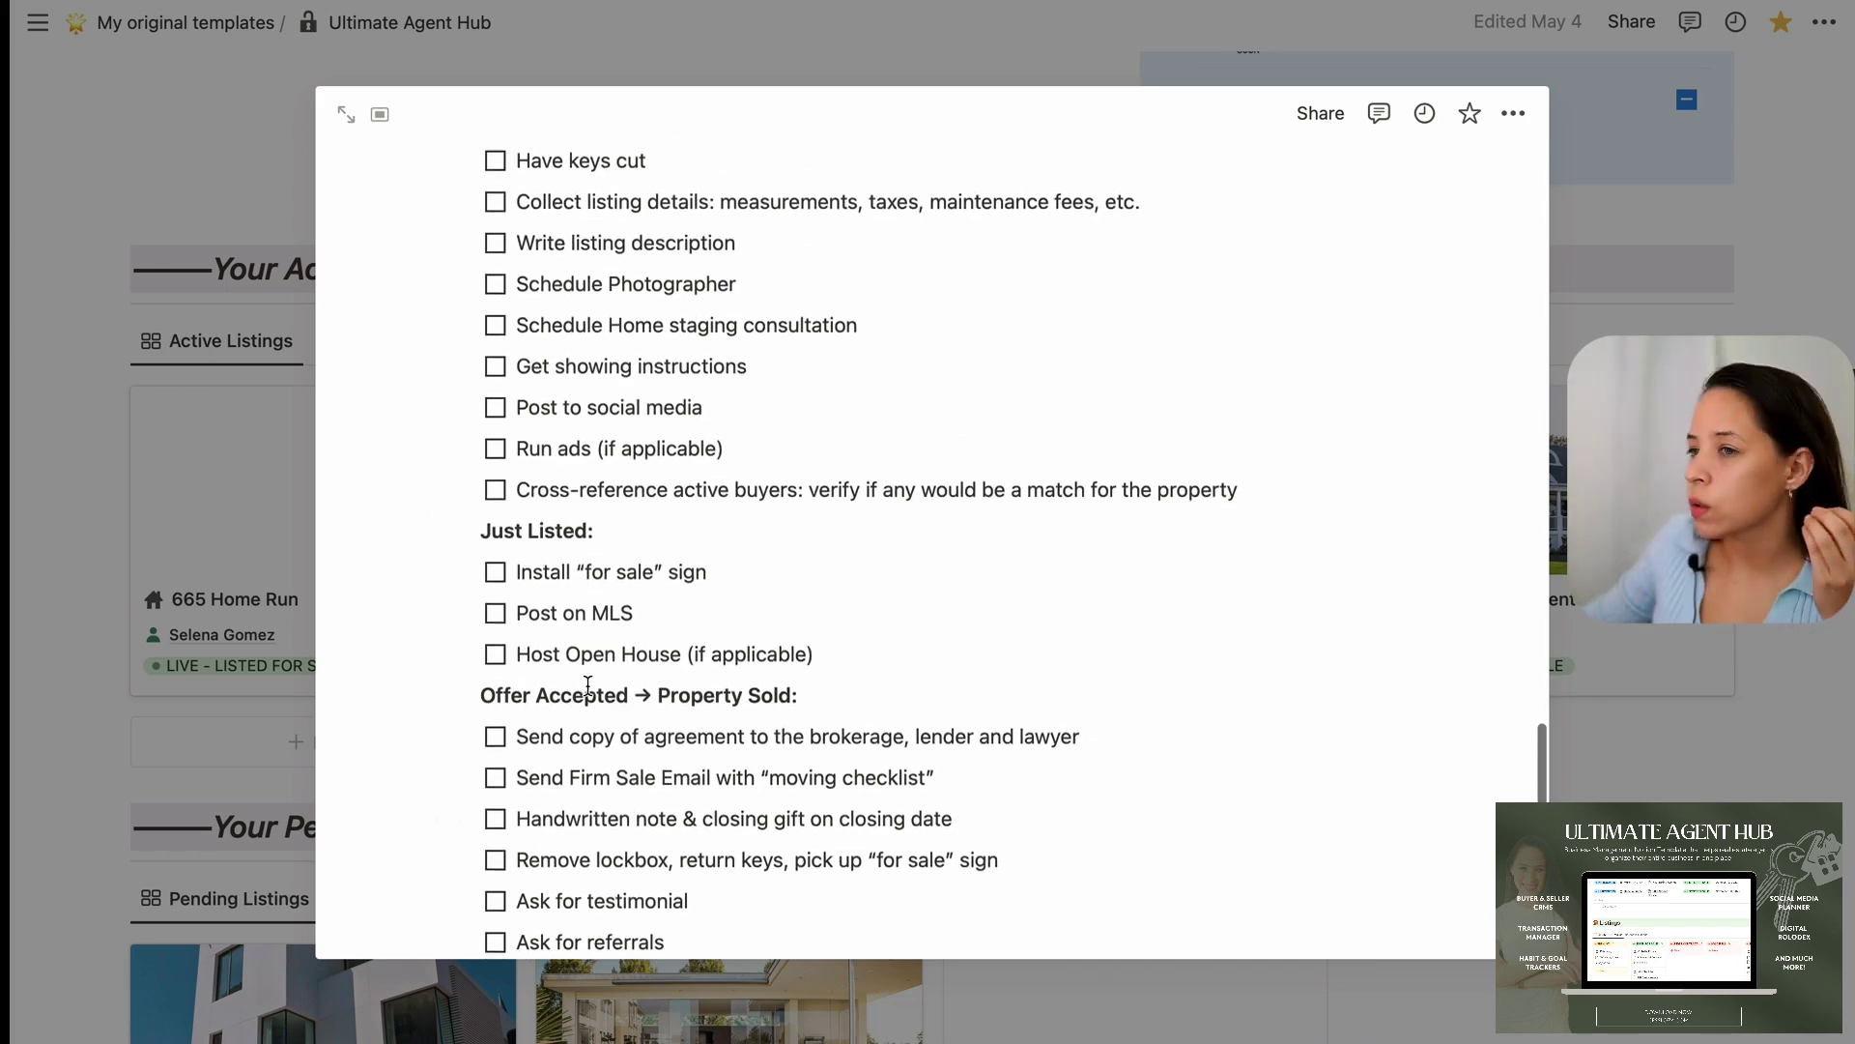
scroll(599, 694, "up", 6)
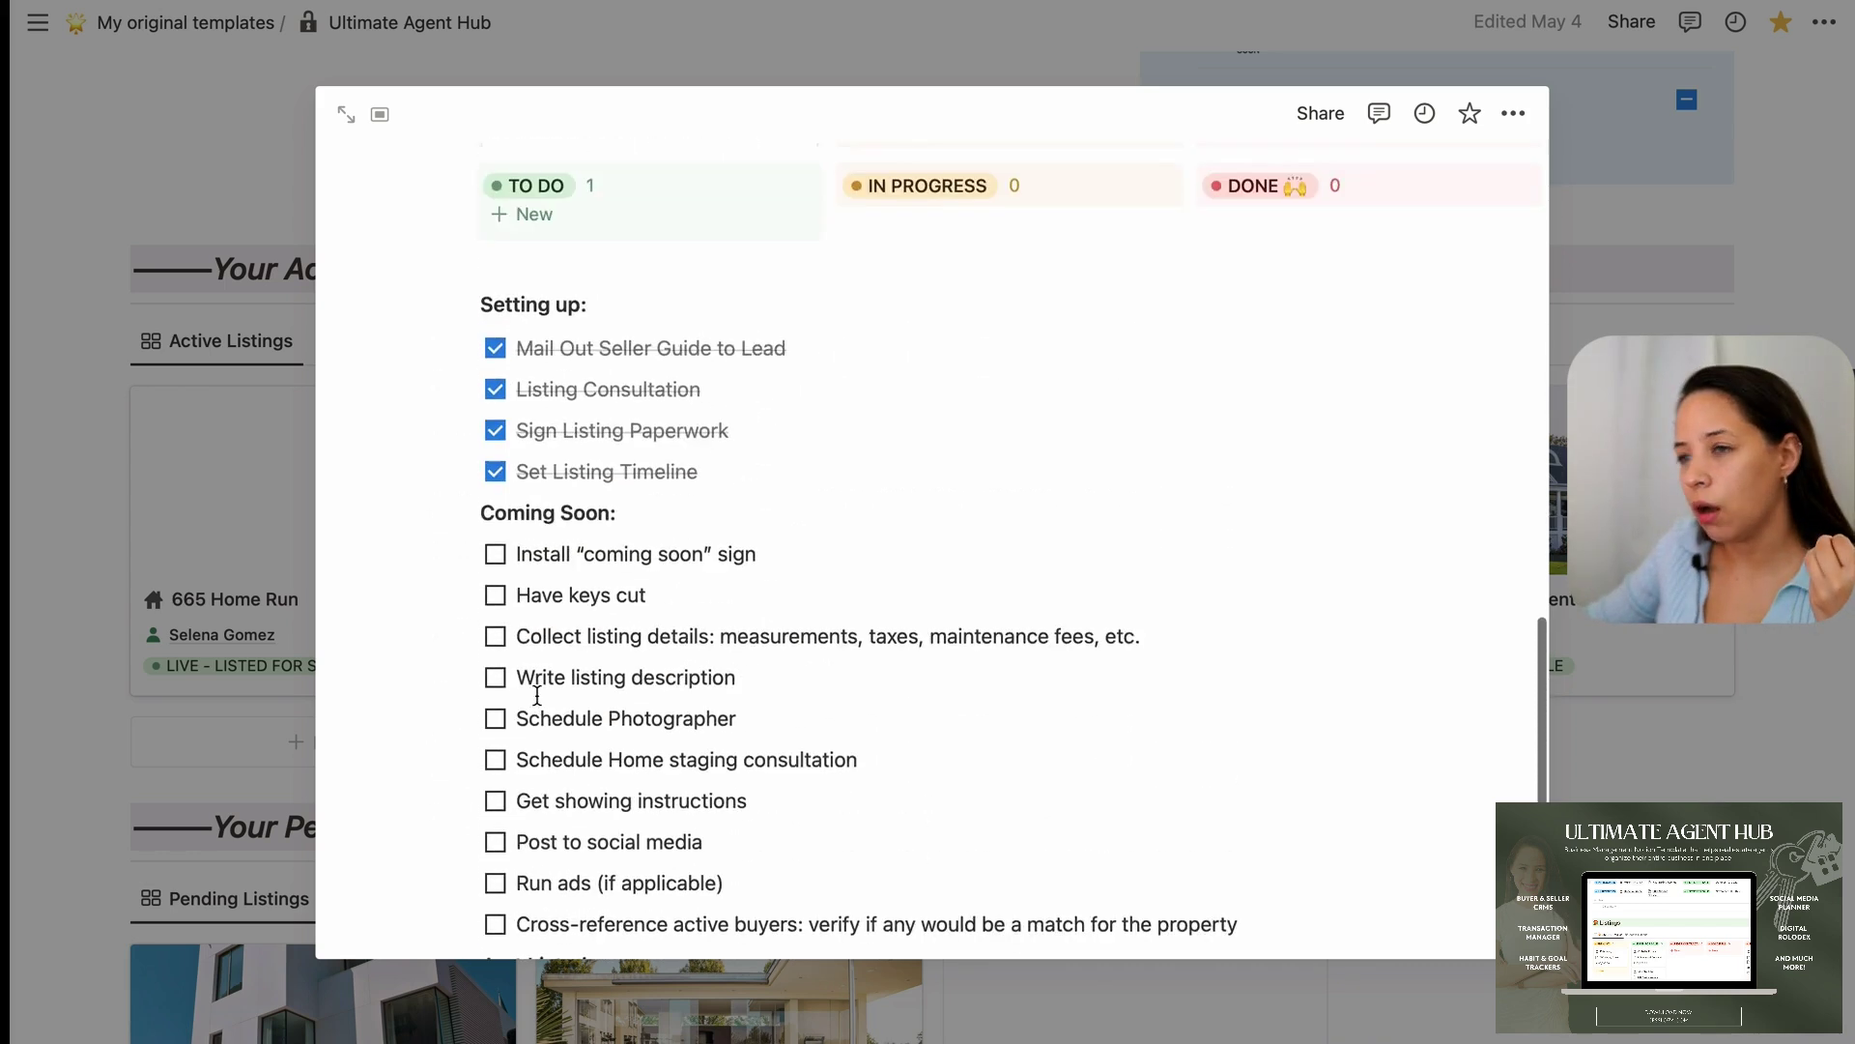
scroll(676, 609, "up", 2)
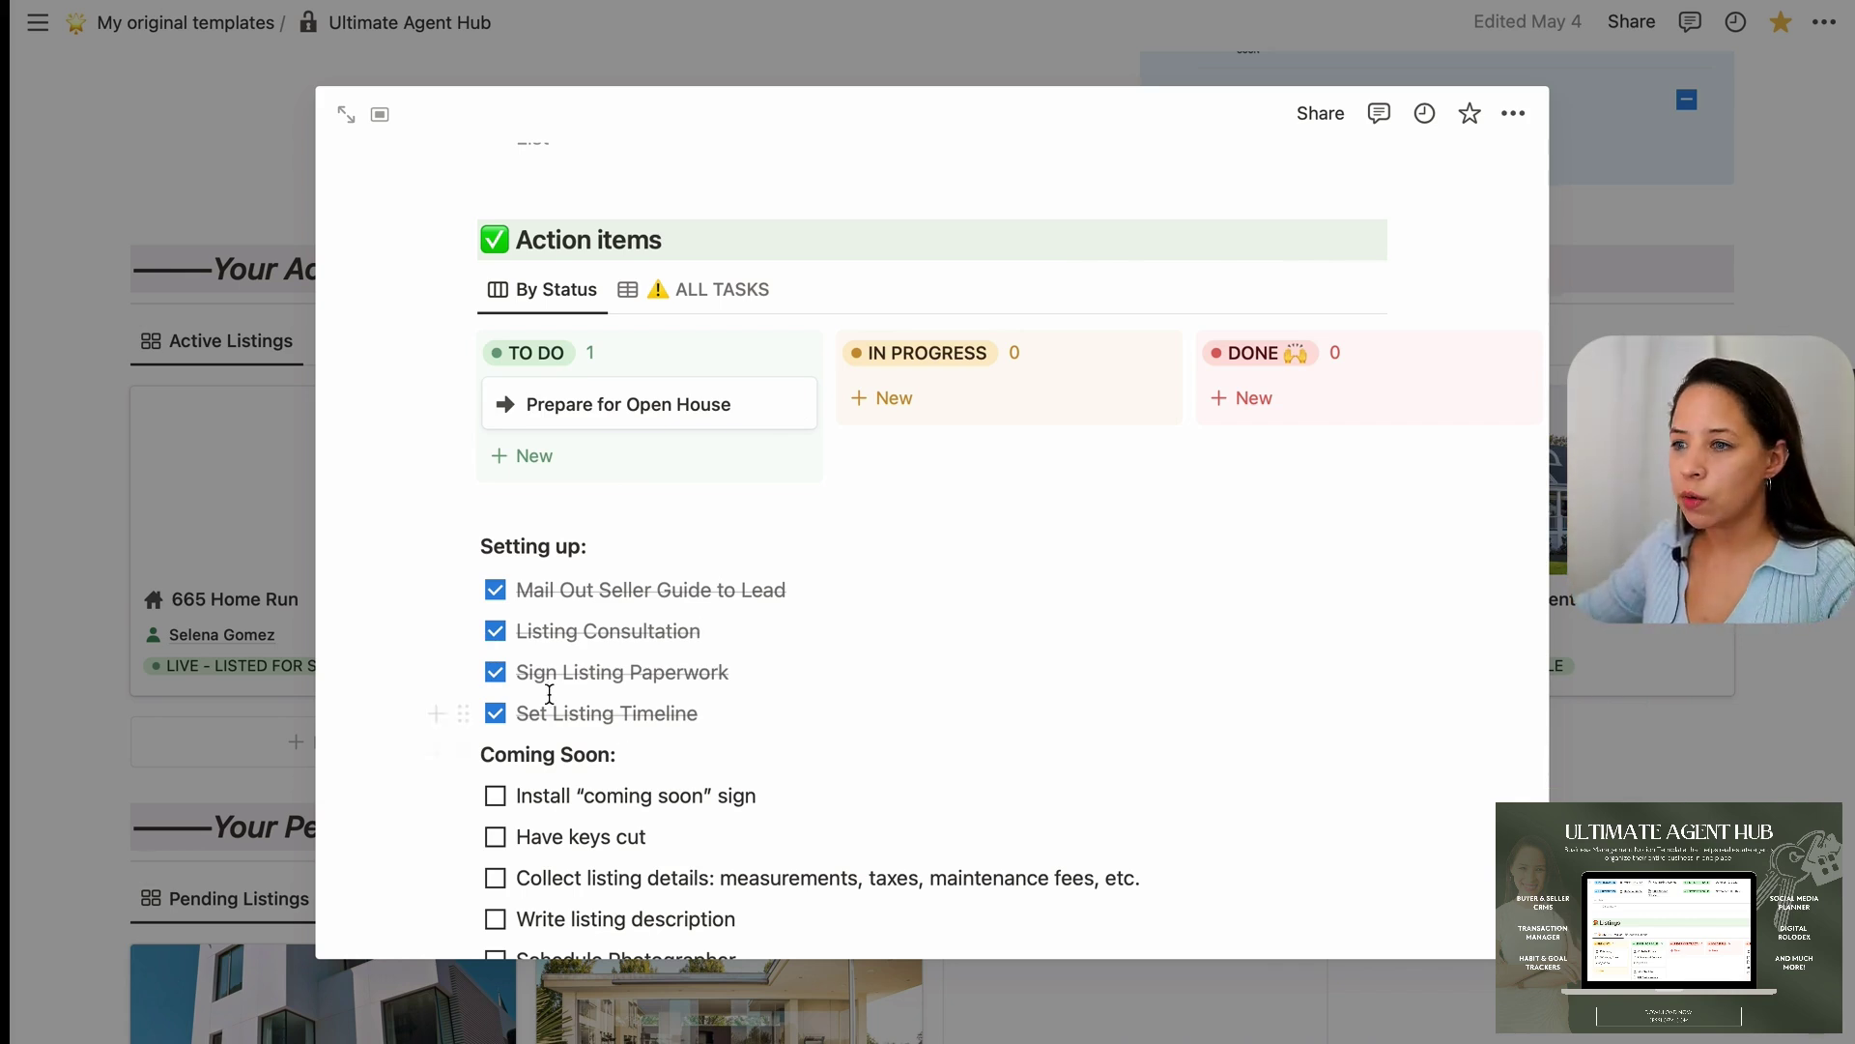
scroll(549, 694, "down", 3)
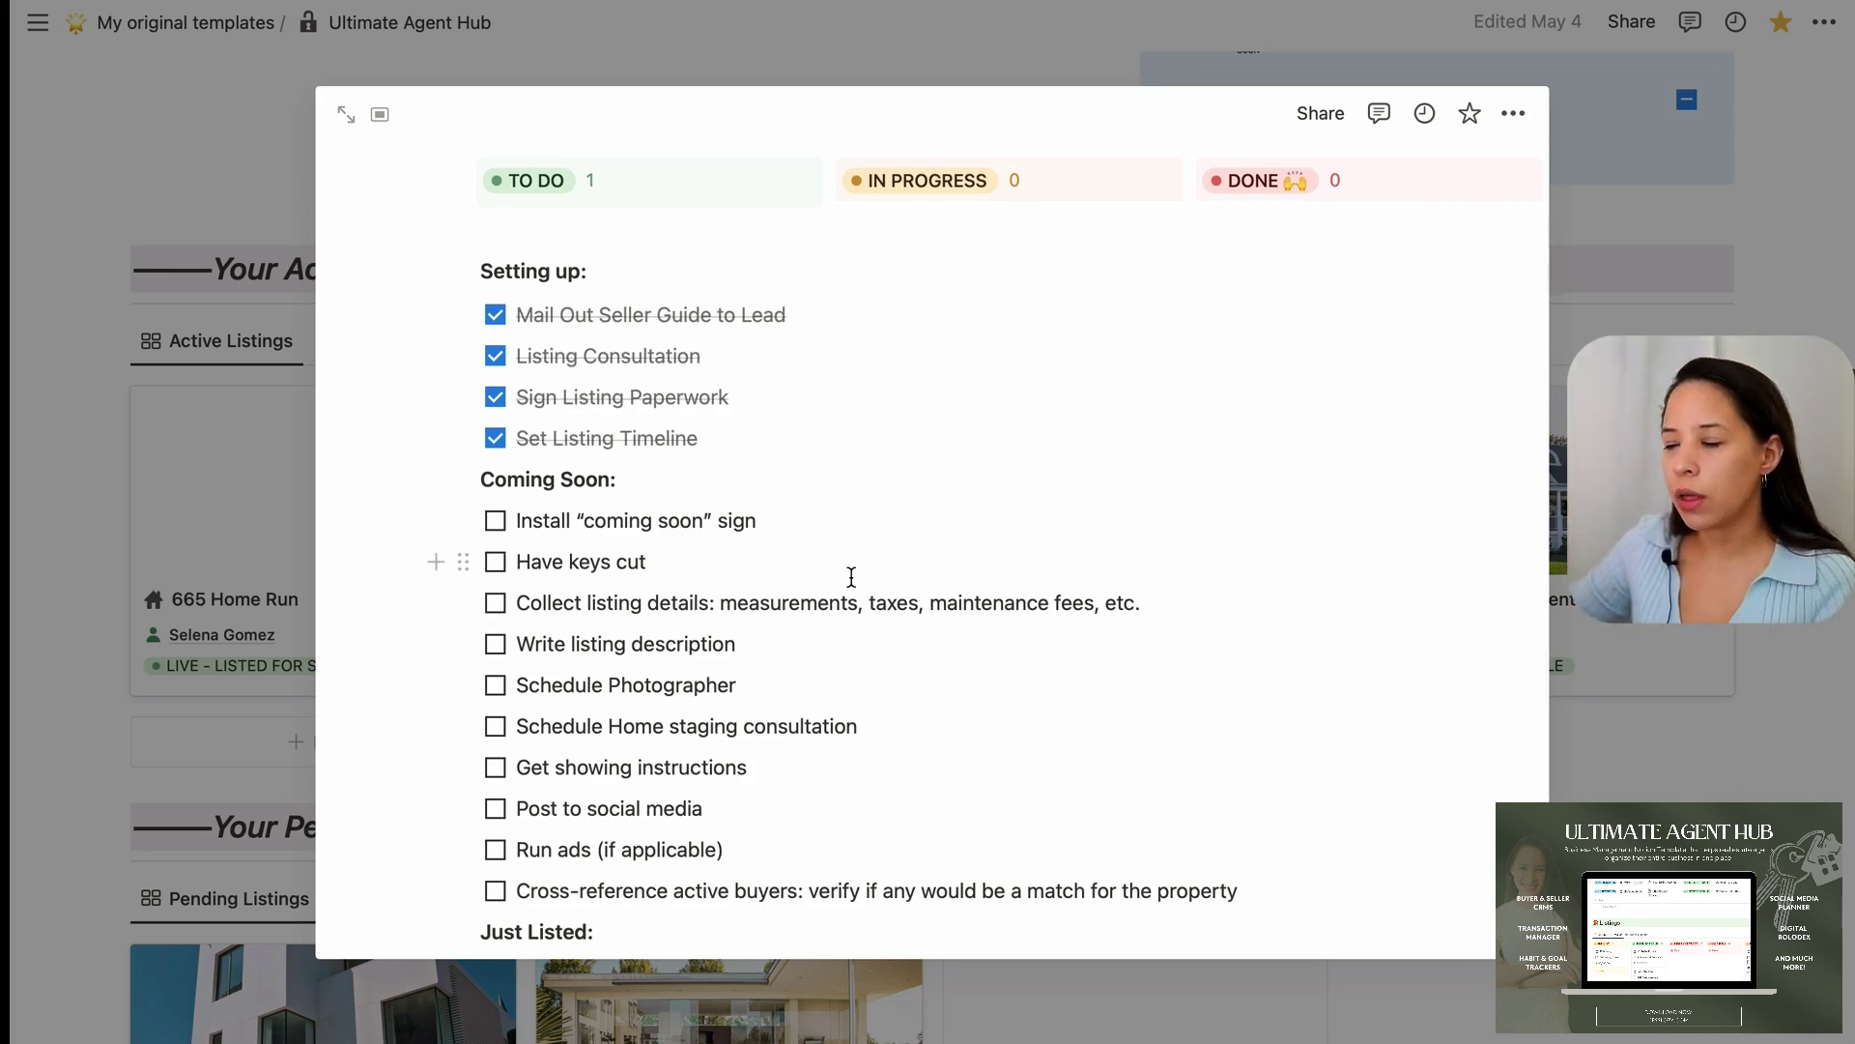
scroll(870, 633, "up", 3)
scroll(831, 677, "down", 2)
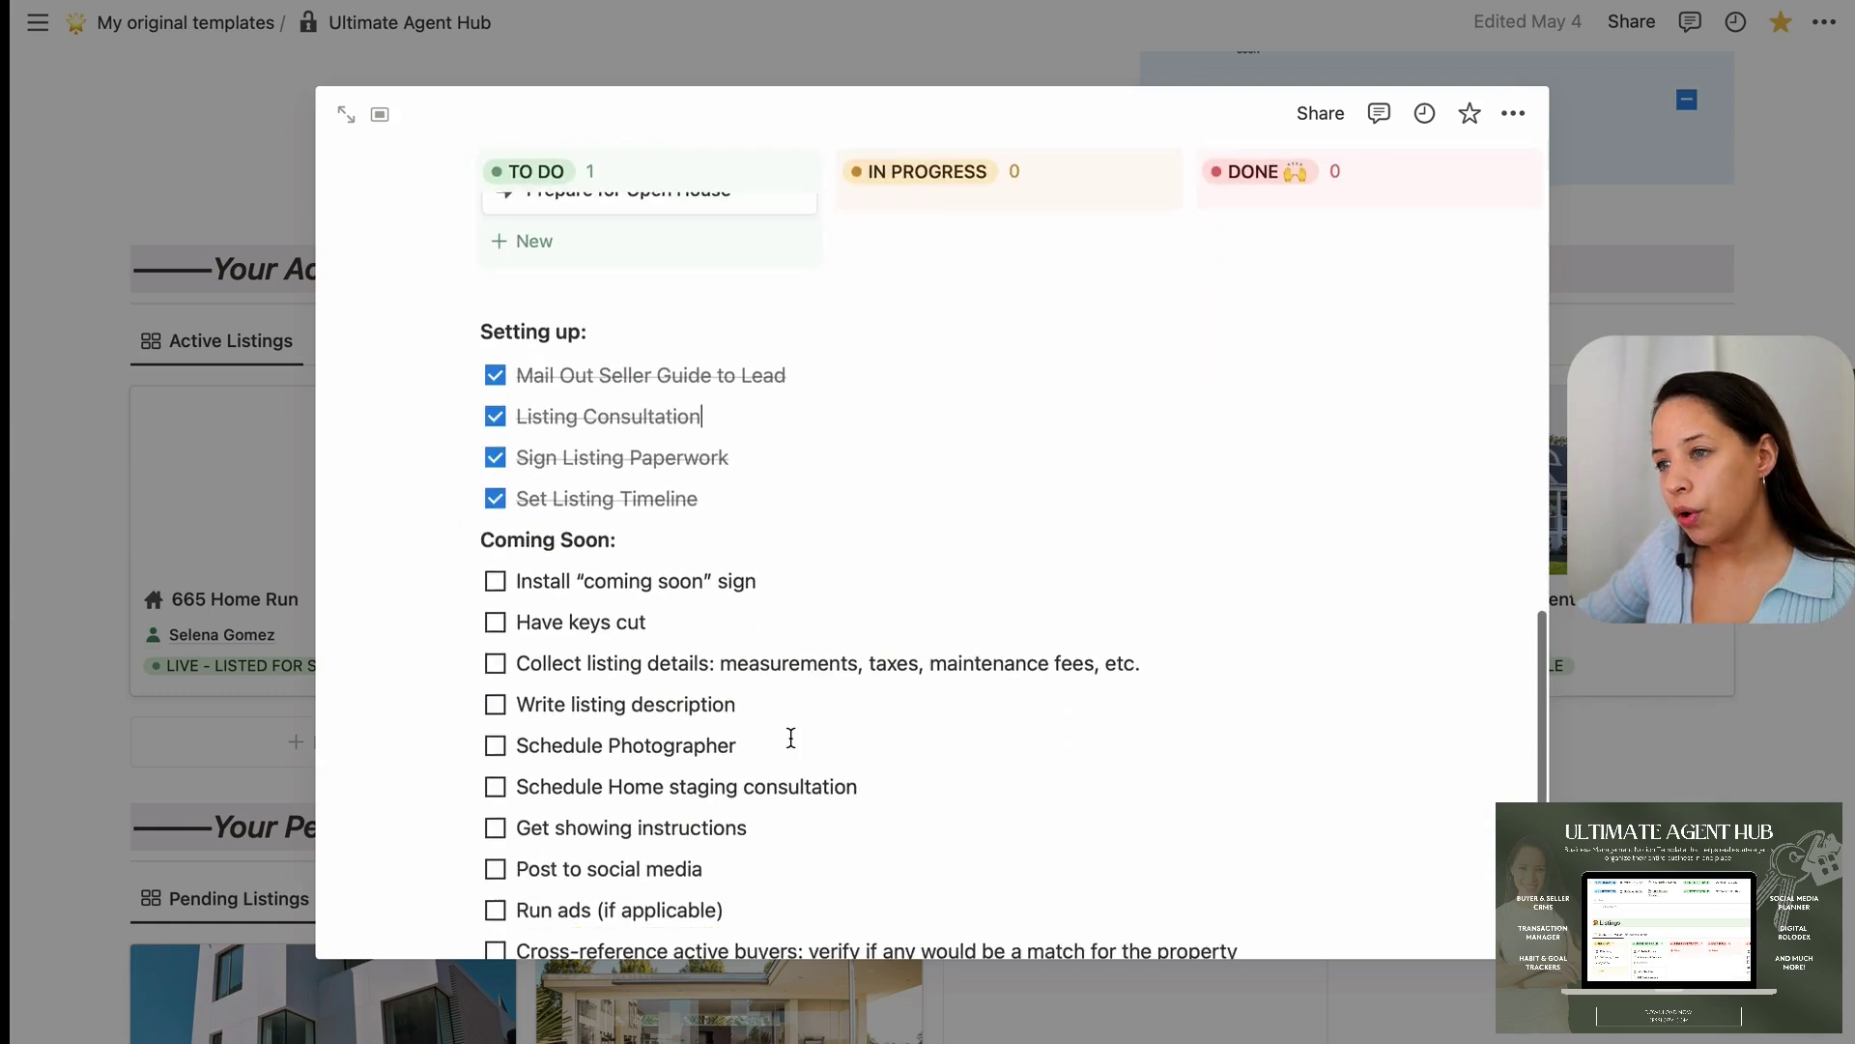
scroll(790, 738, "up", 3)
left_click(621, 377)
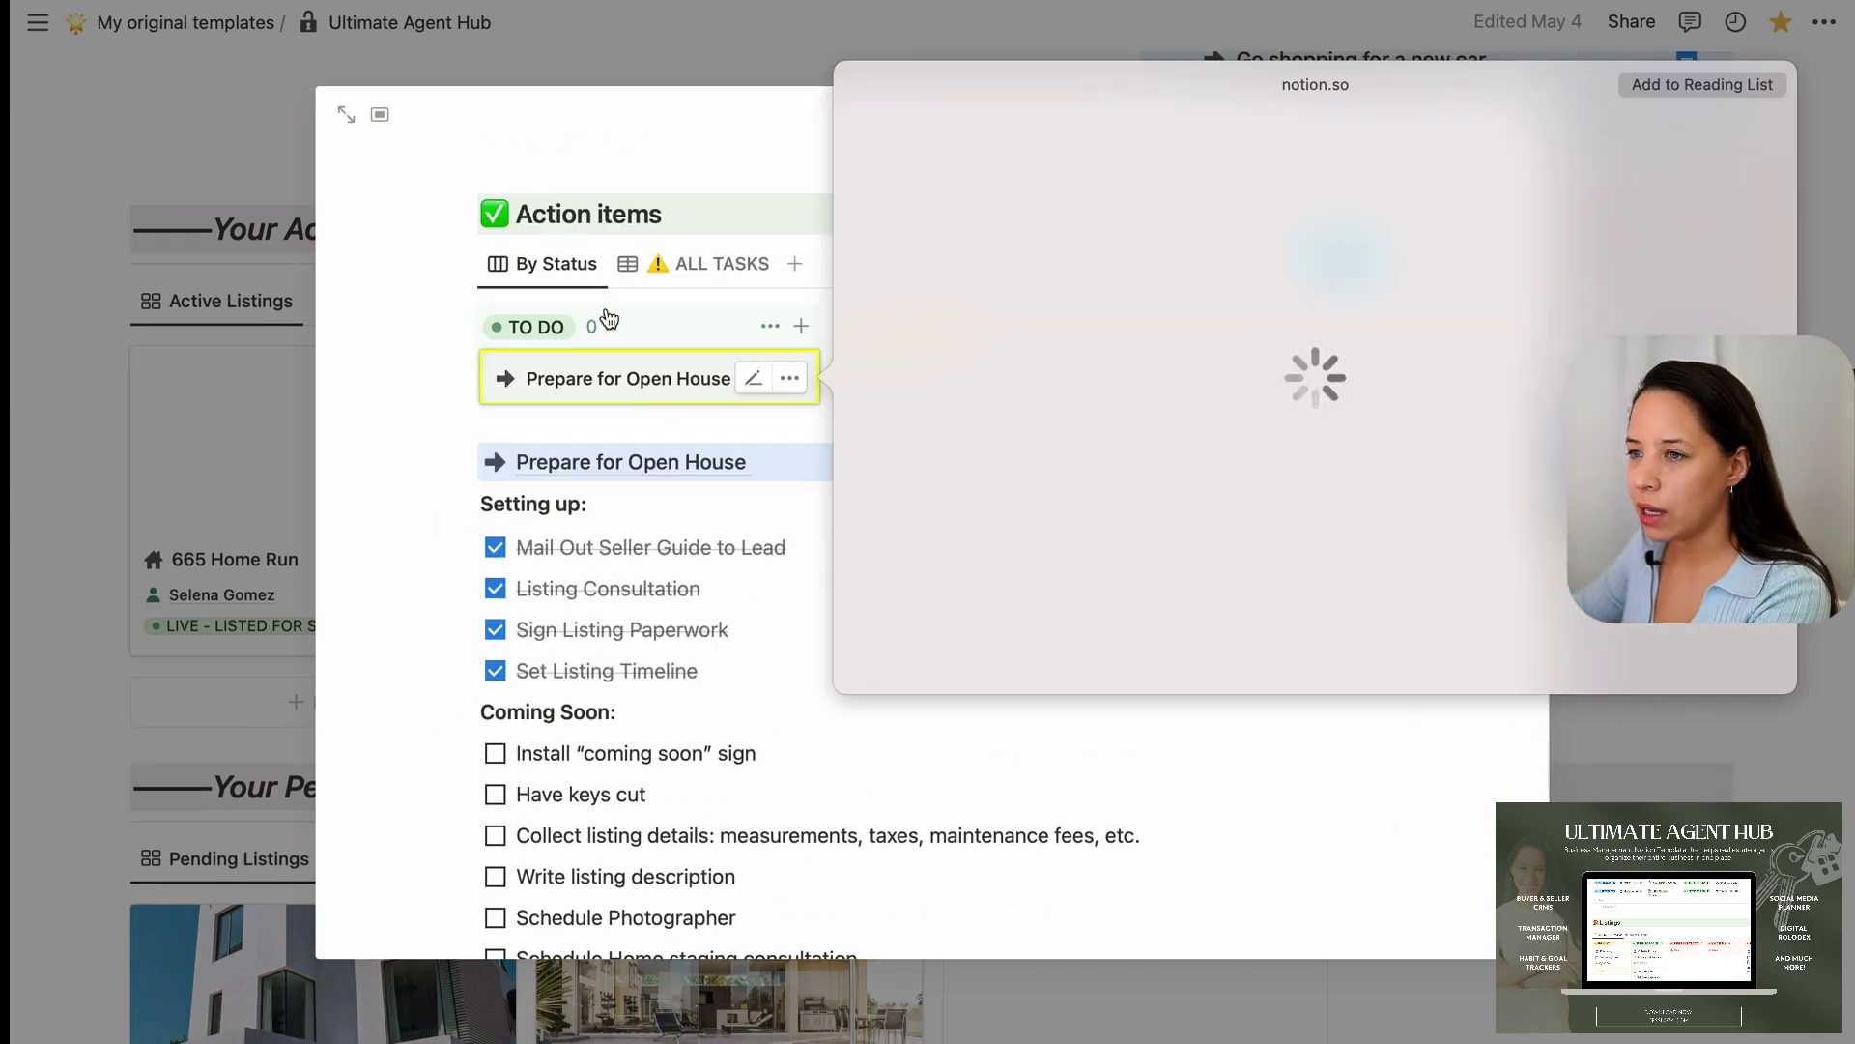
left_click(665, 211)
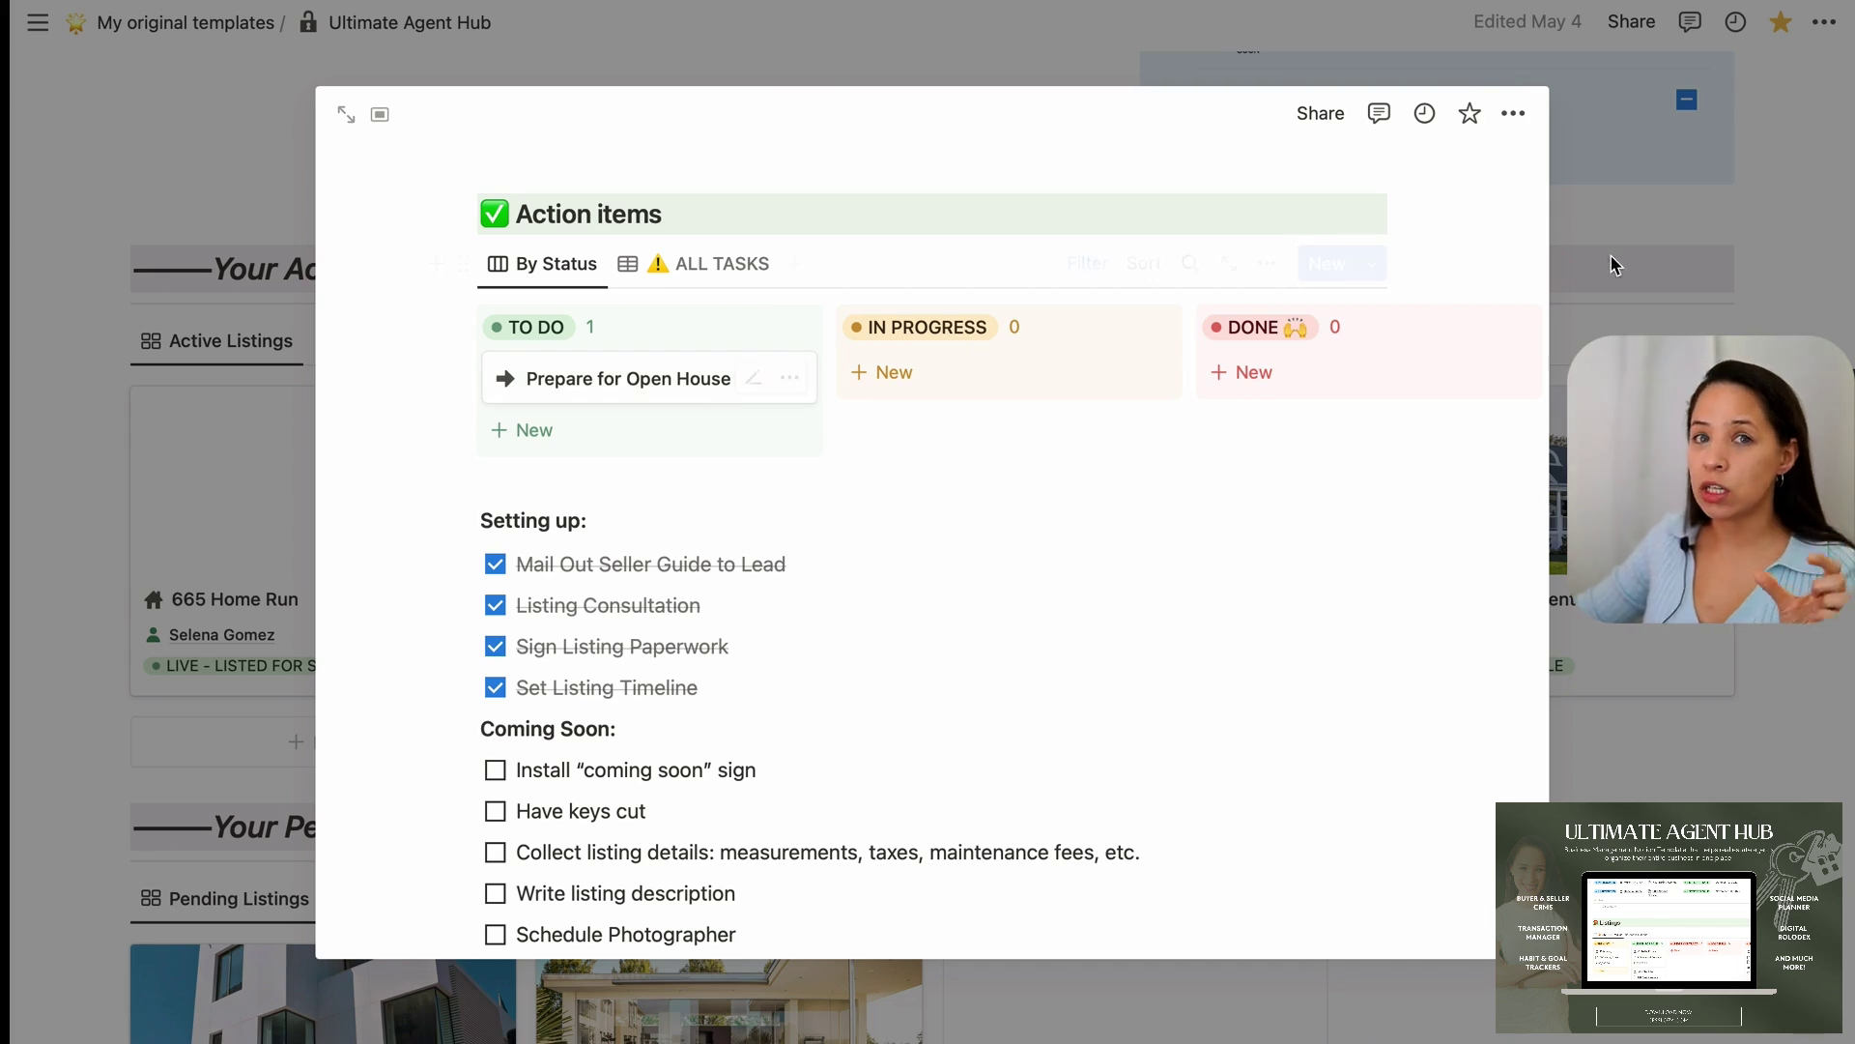
Close the listing page, then view and close the Prepare for Open House task details
left_click(1706, 233)
scroll(1406, 367, "up", 7)
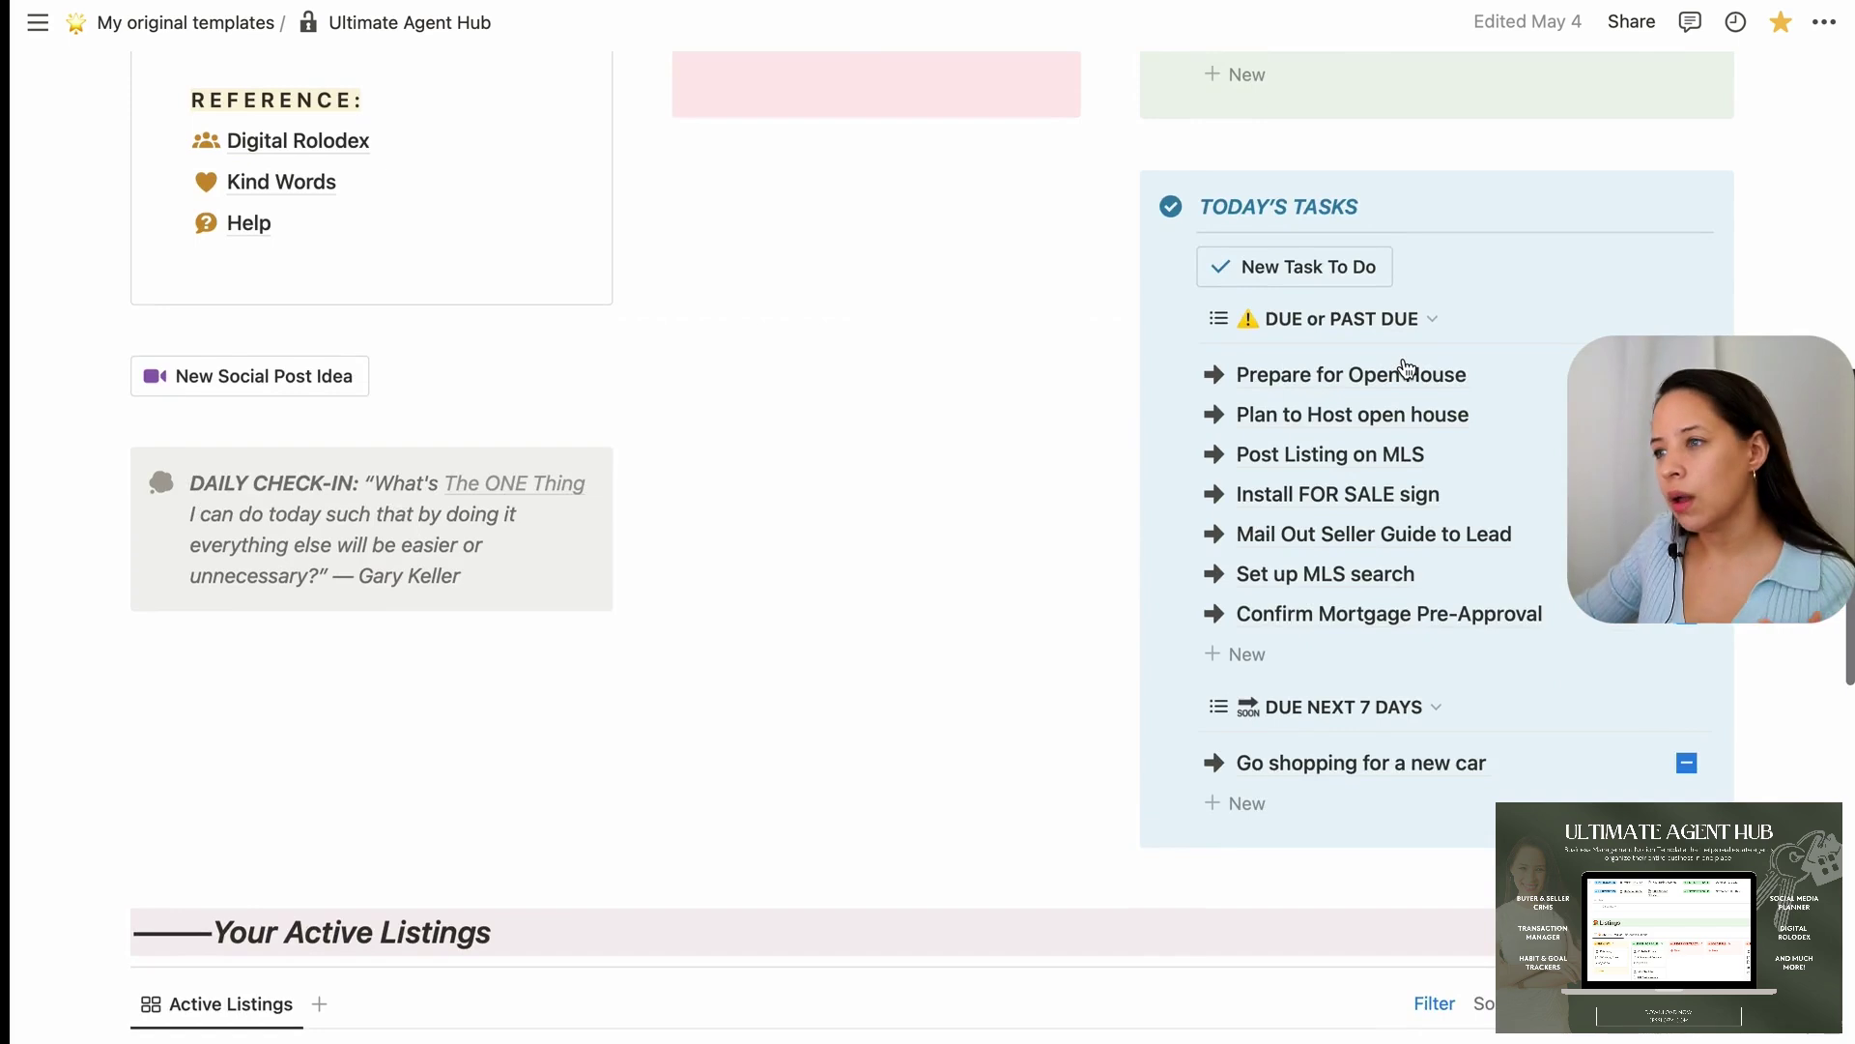
scroll(1401, 368, "up", 6)
scroll(1401, 368, "down", 6)
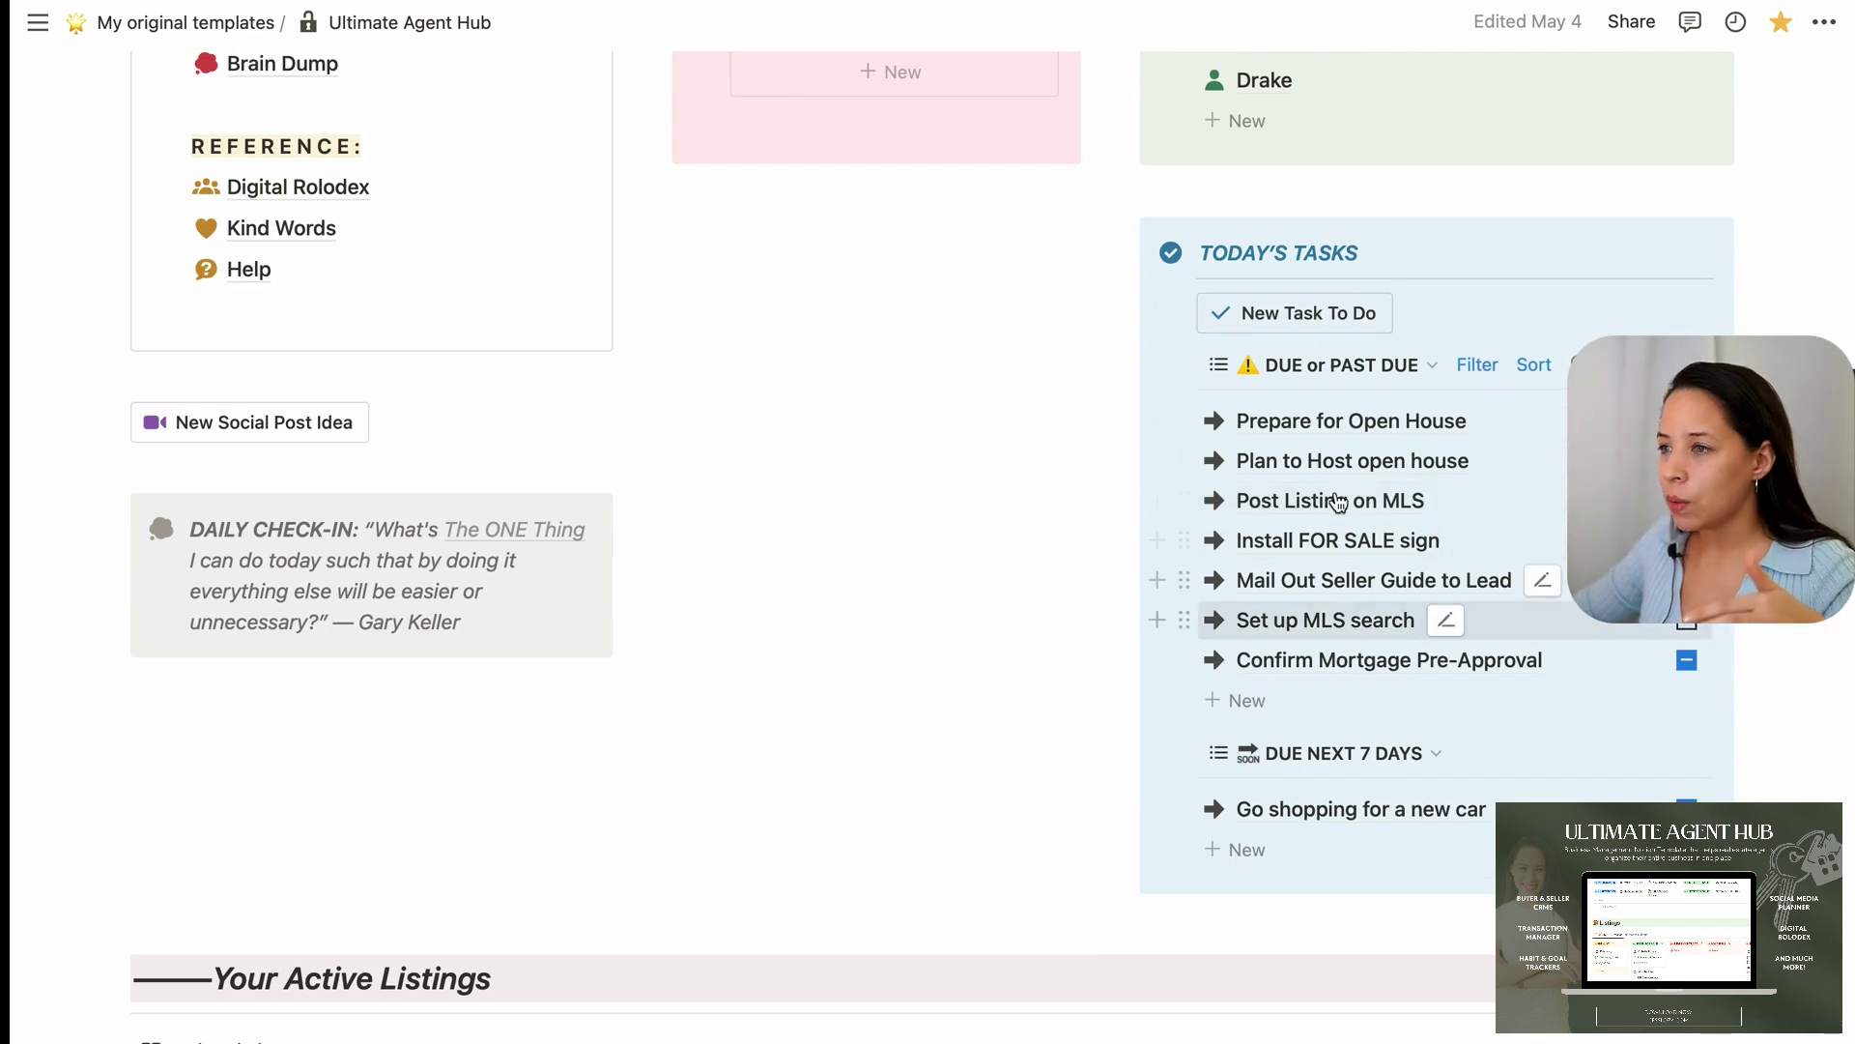
left_click(1345, 421)
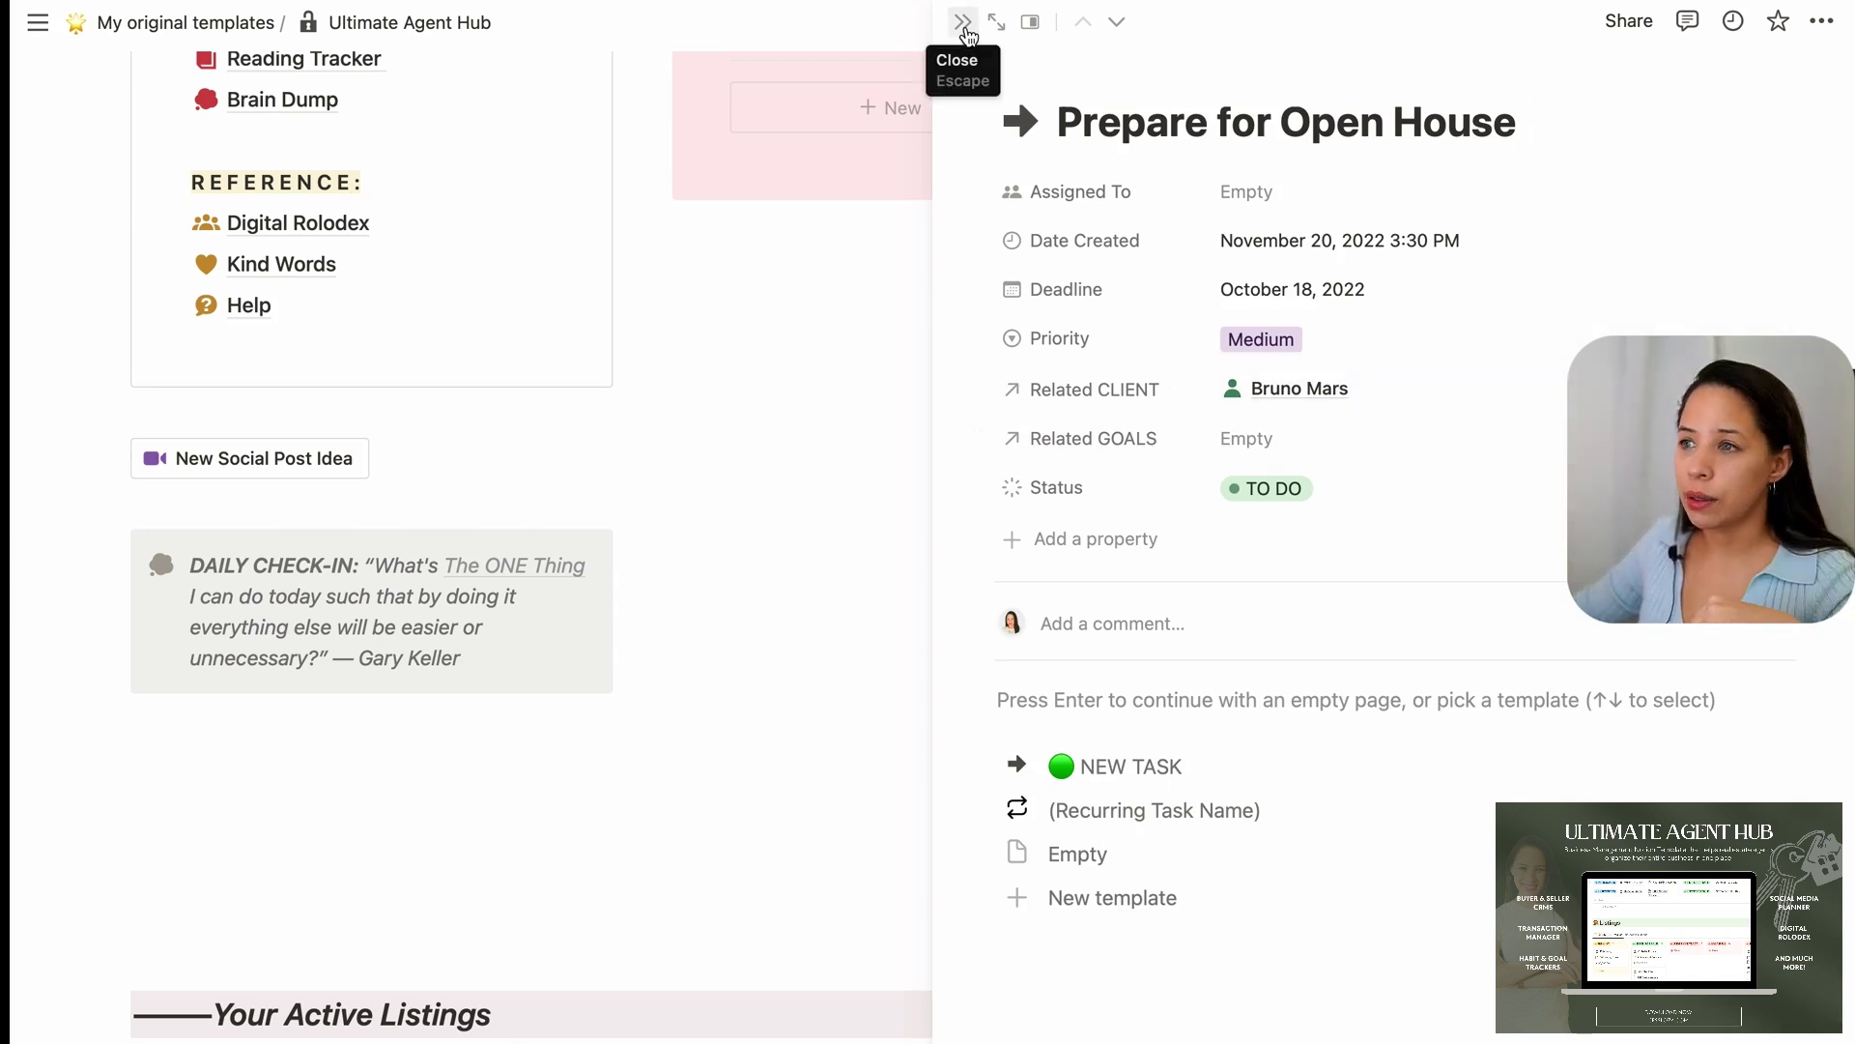
left_click(965, 27)
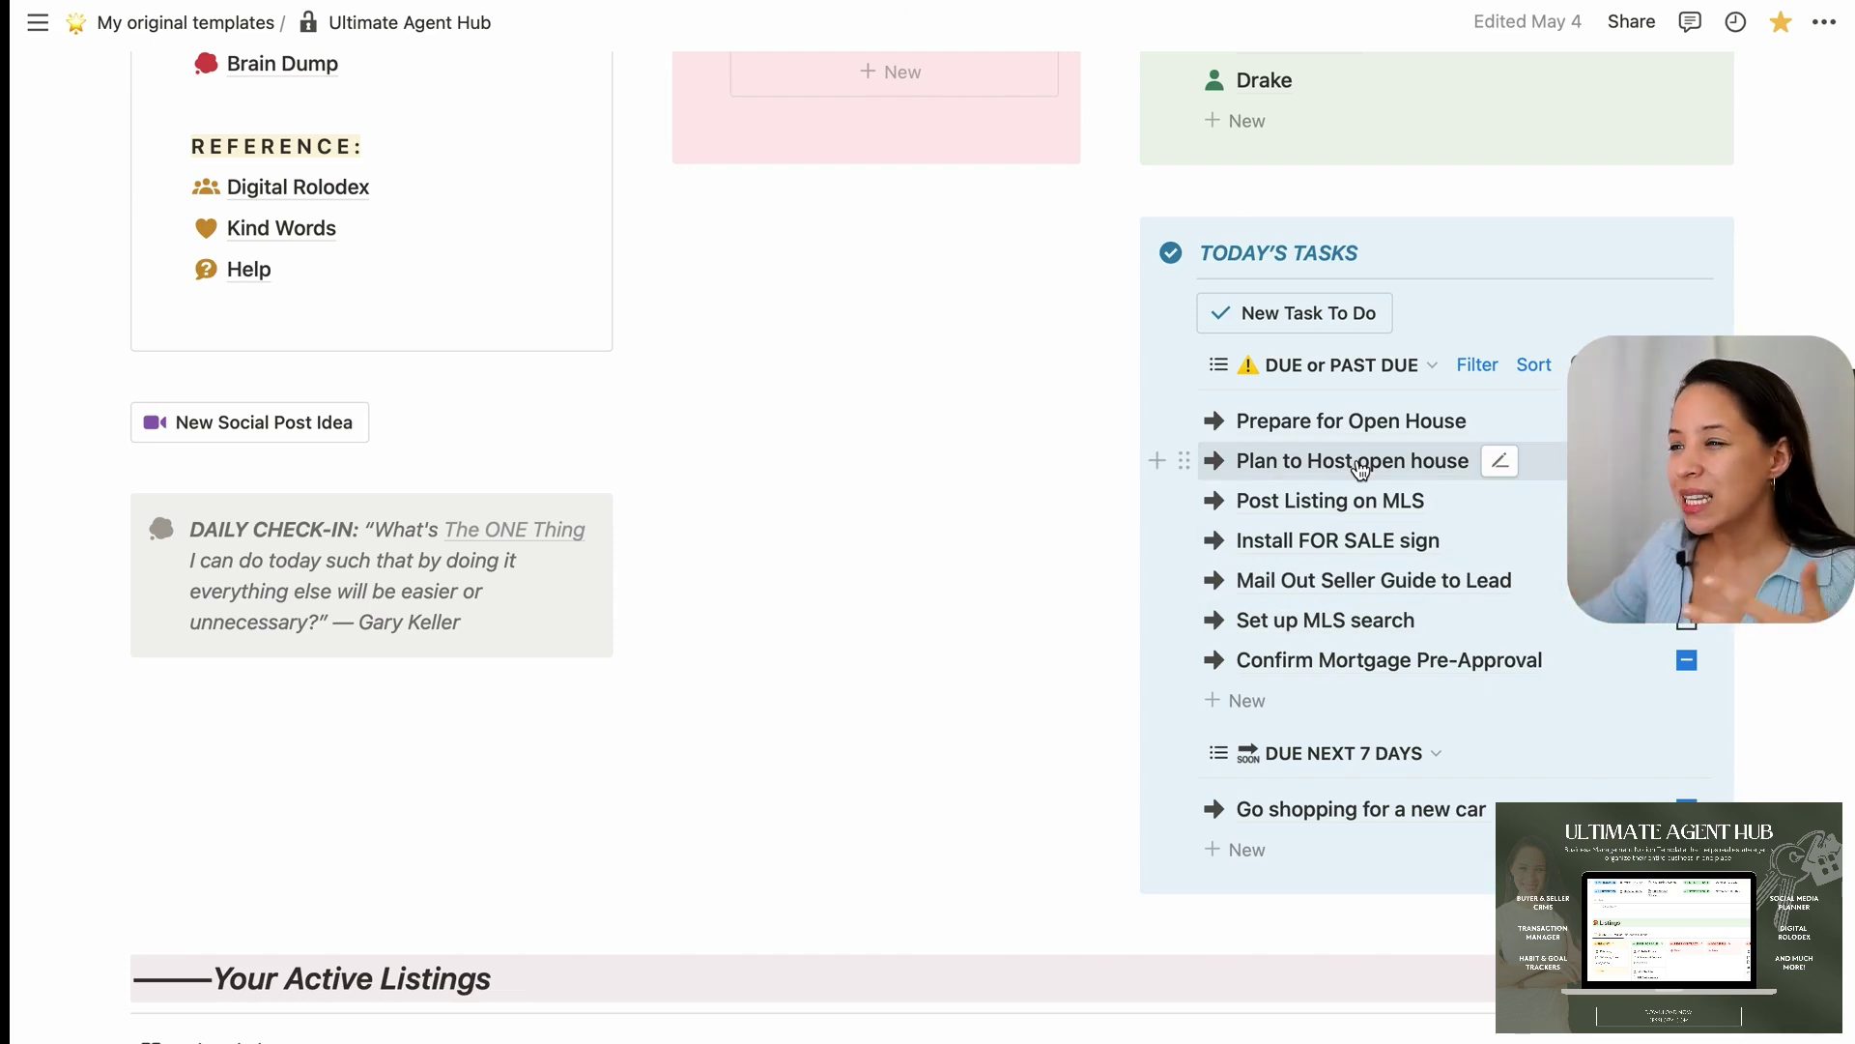
scroll(1027, 695, "down", 3)
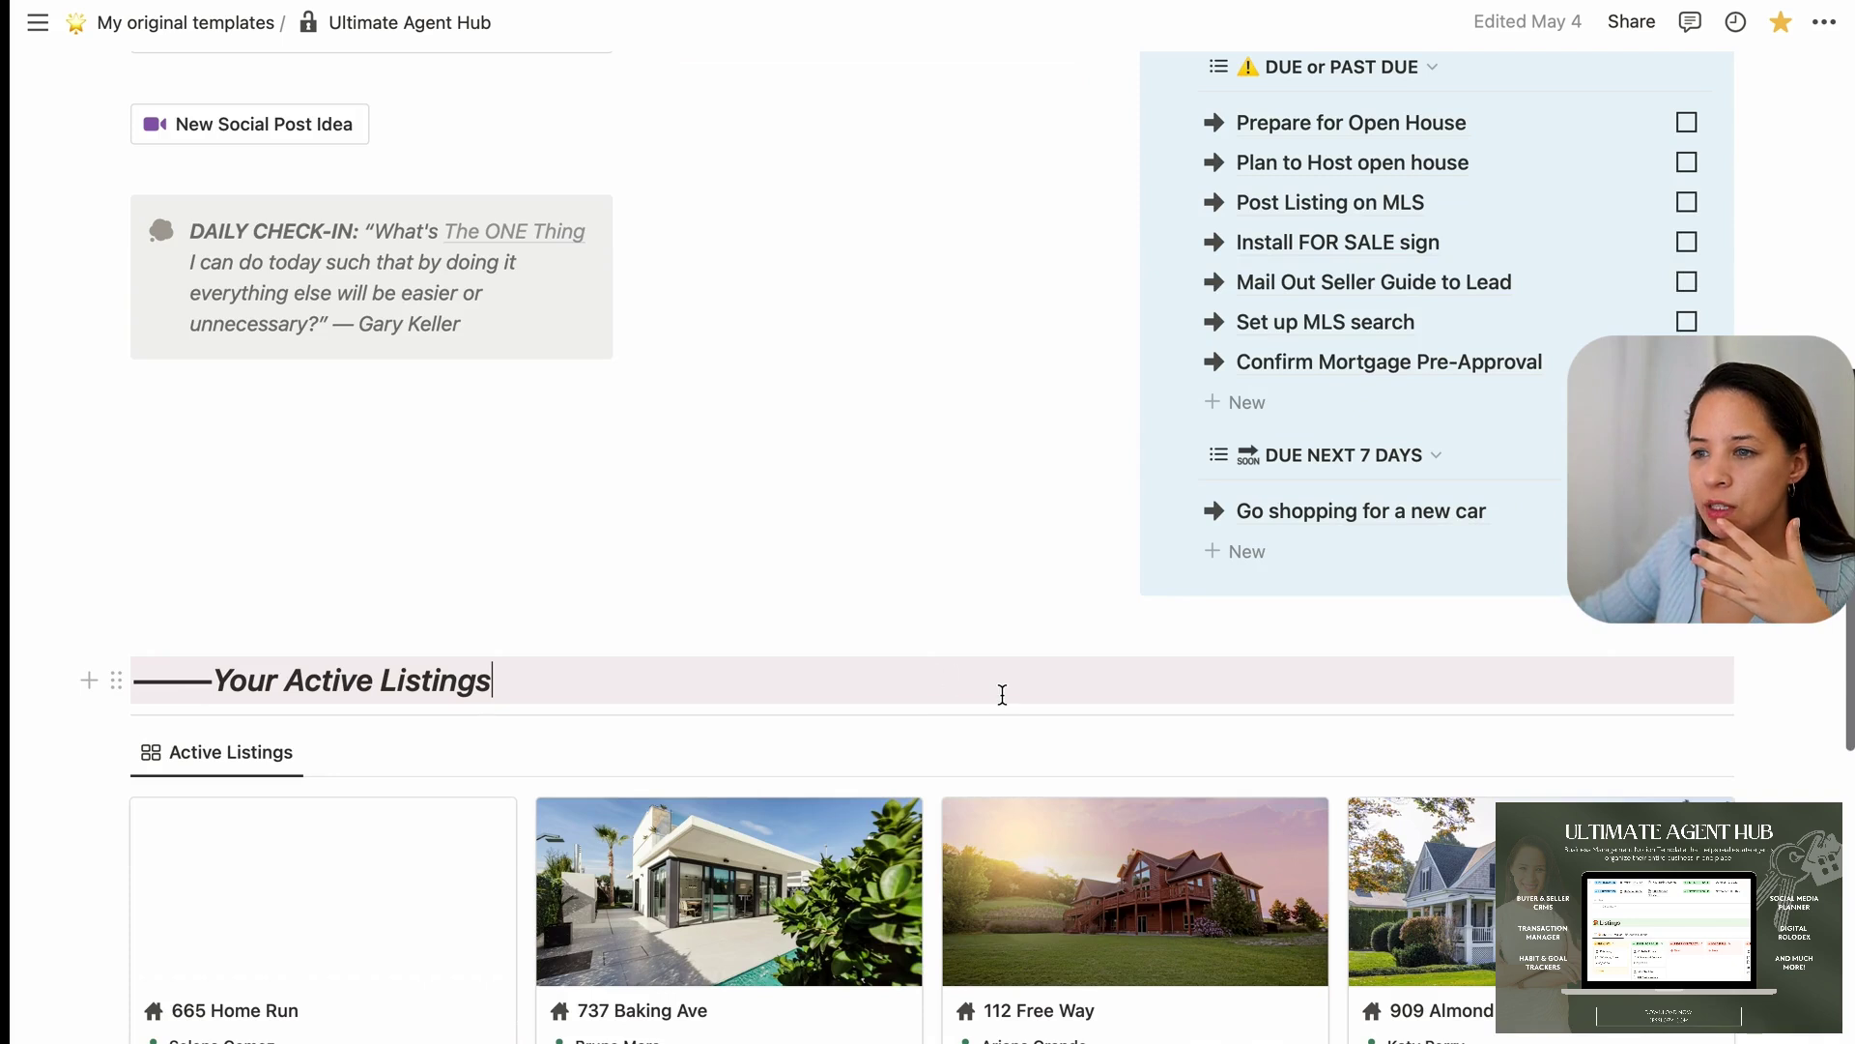
scroll(1003, 694, "down", 2)
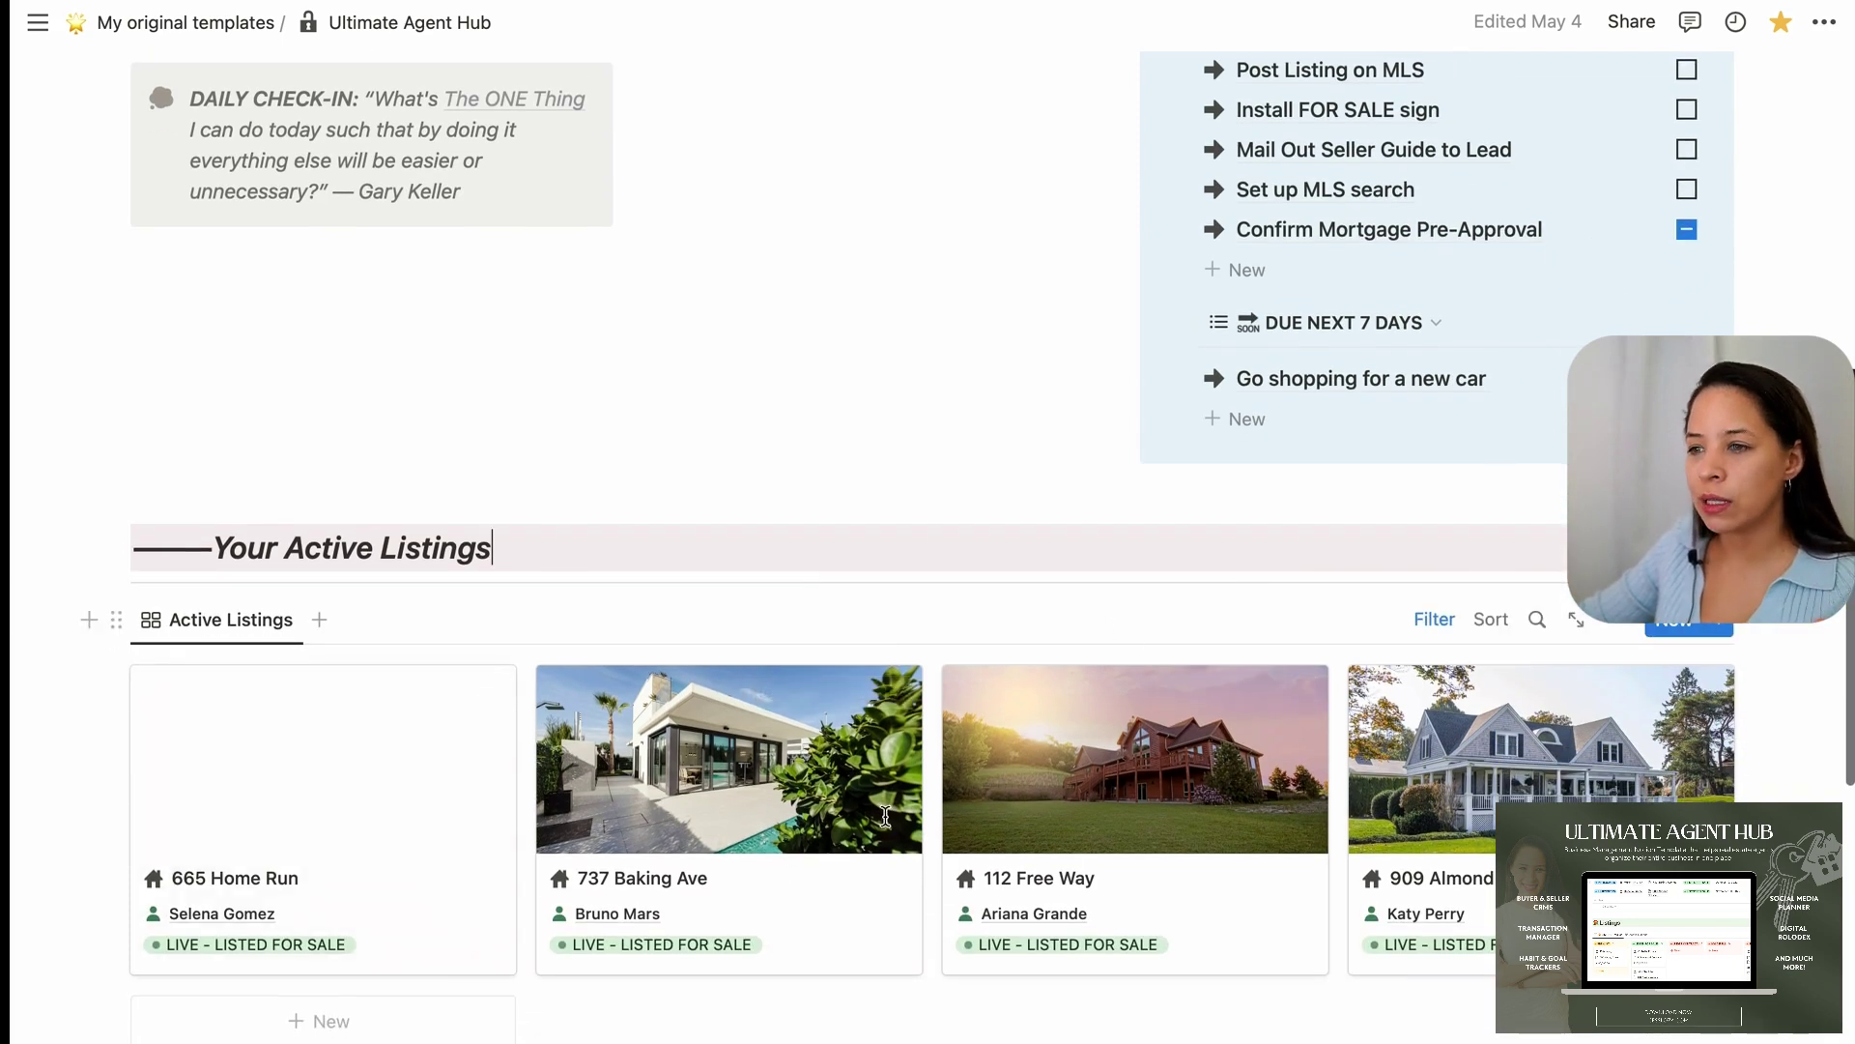
scroll(1048, 642, "up", 1)
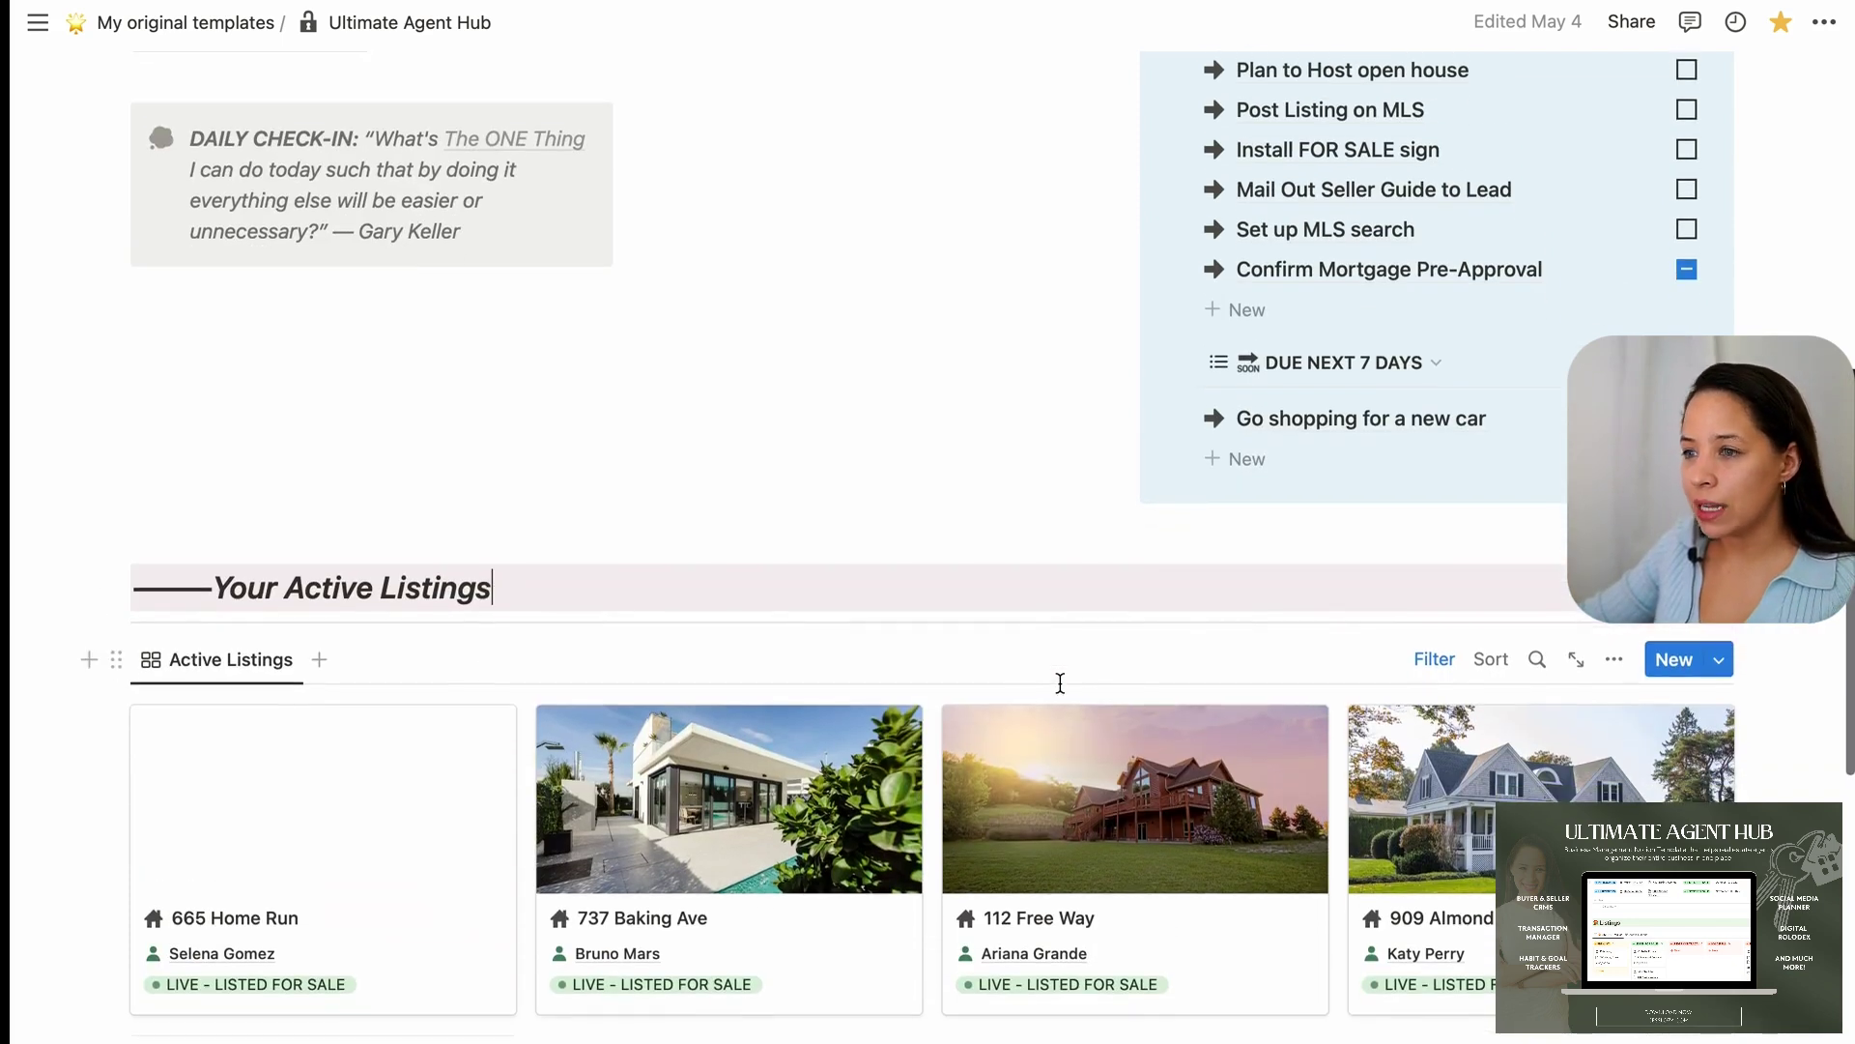
scroll(879, 675, "up", 3)
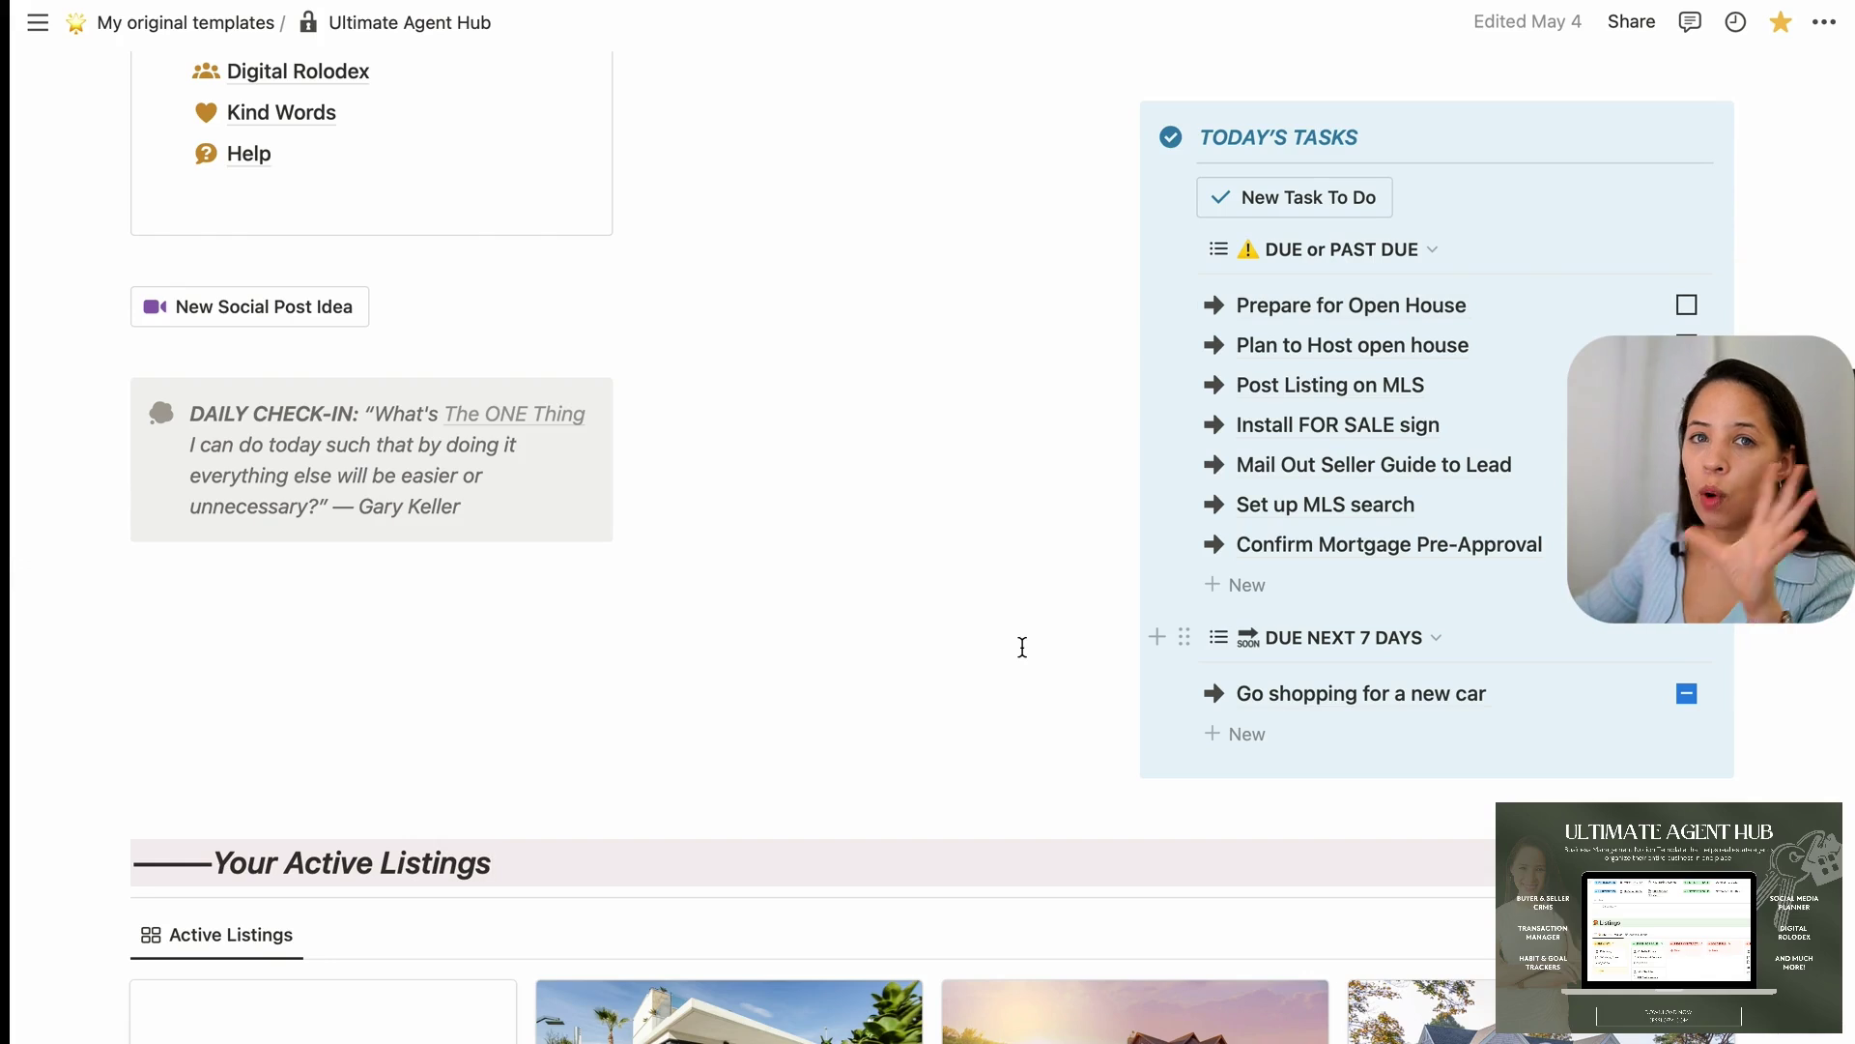
scroll(1234, 663, "down", 4)
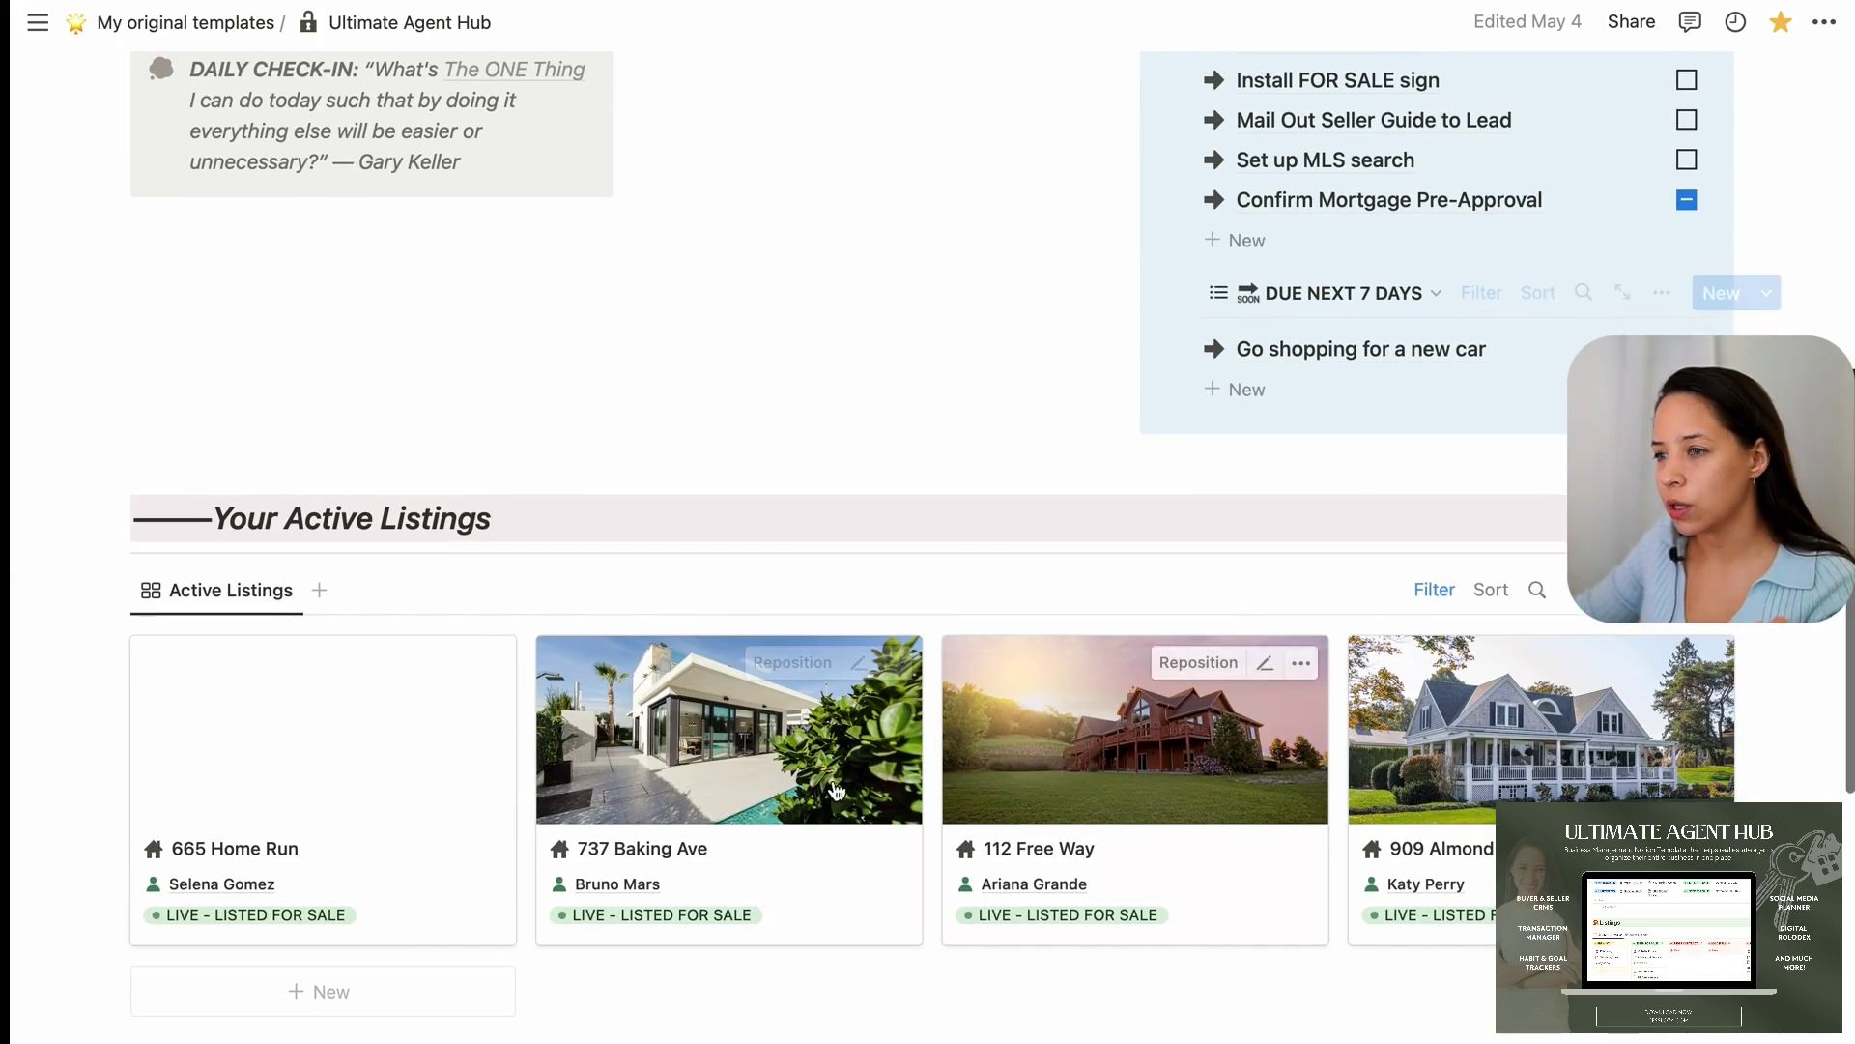
scroll(1107, 724, "down", 1)
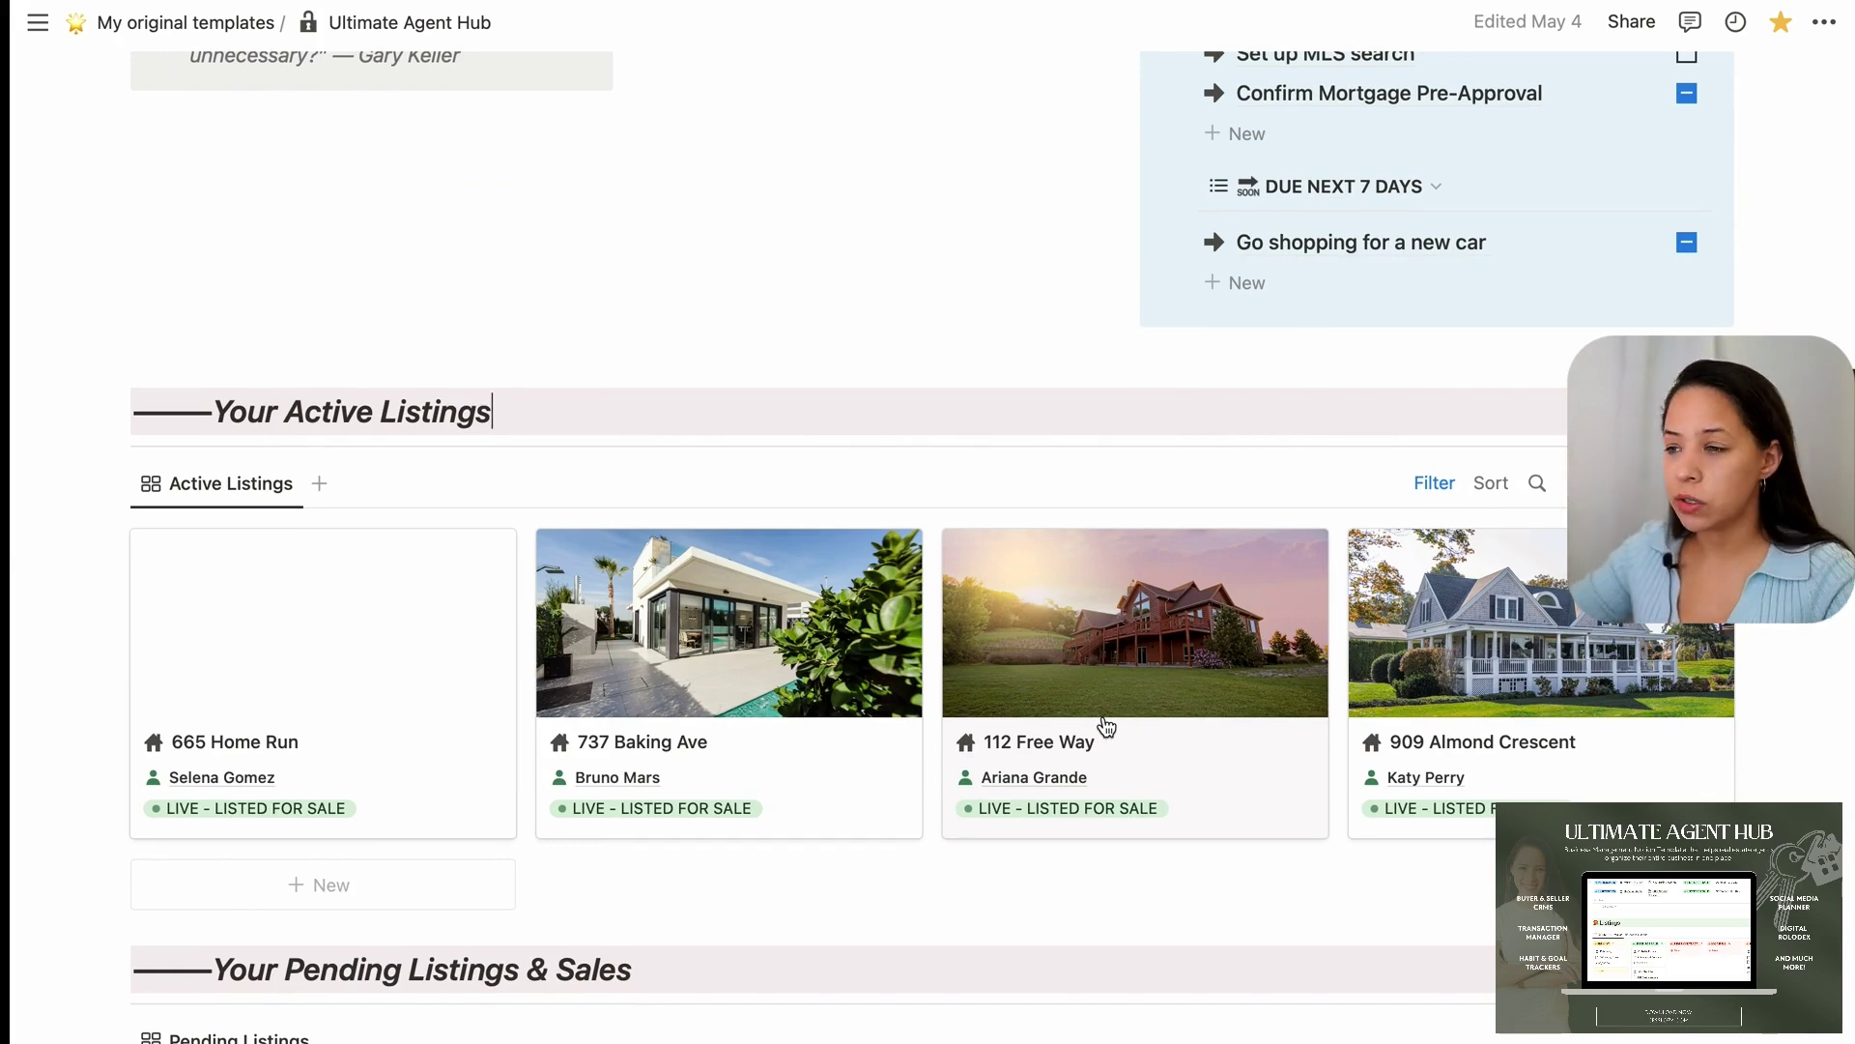
scroll(1032, 673, "up", 10)
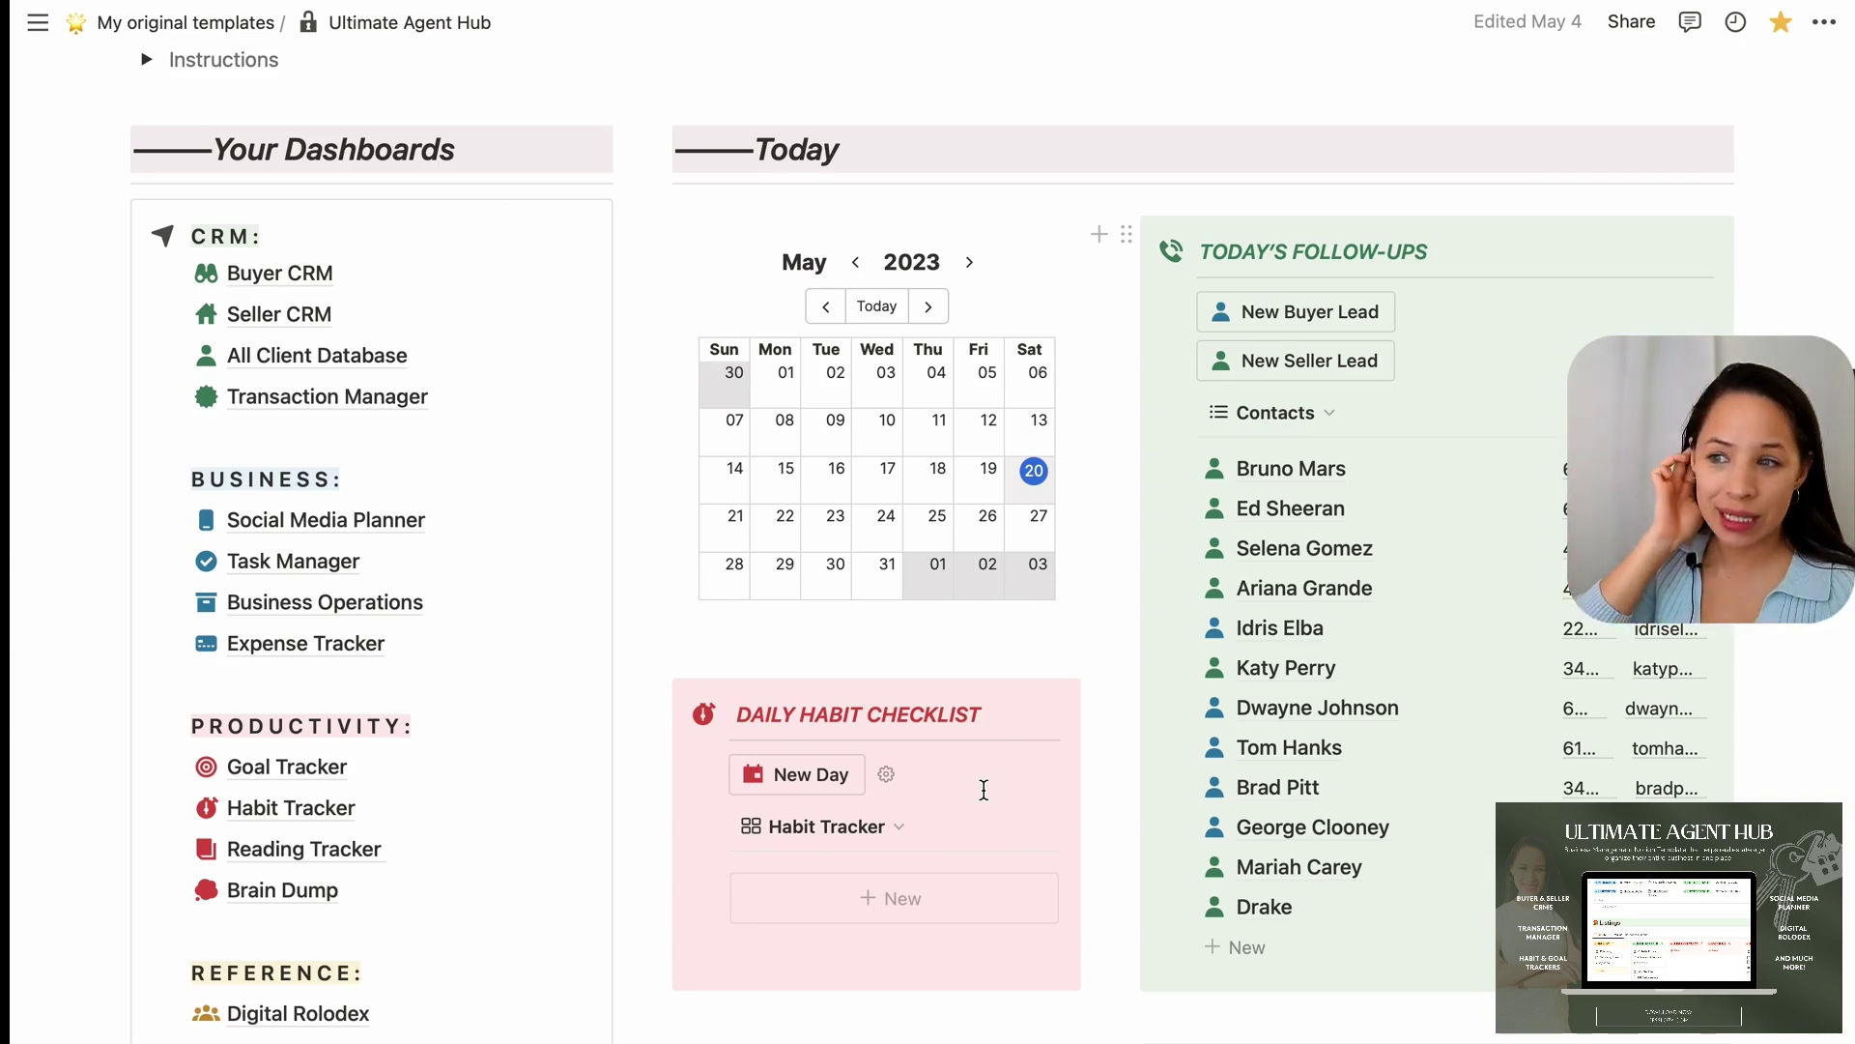
Open the Transaction Manager page and look through it
left_click(273, 398)
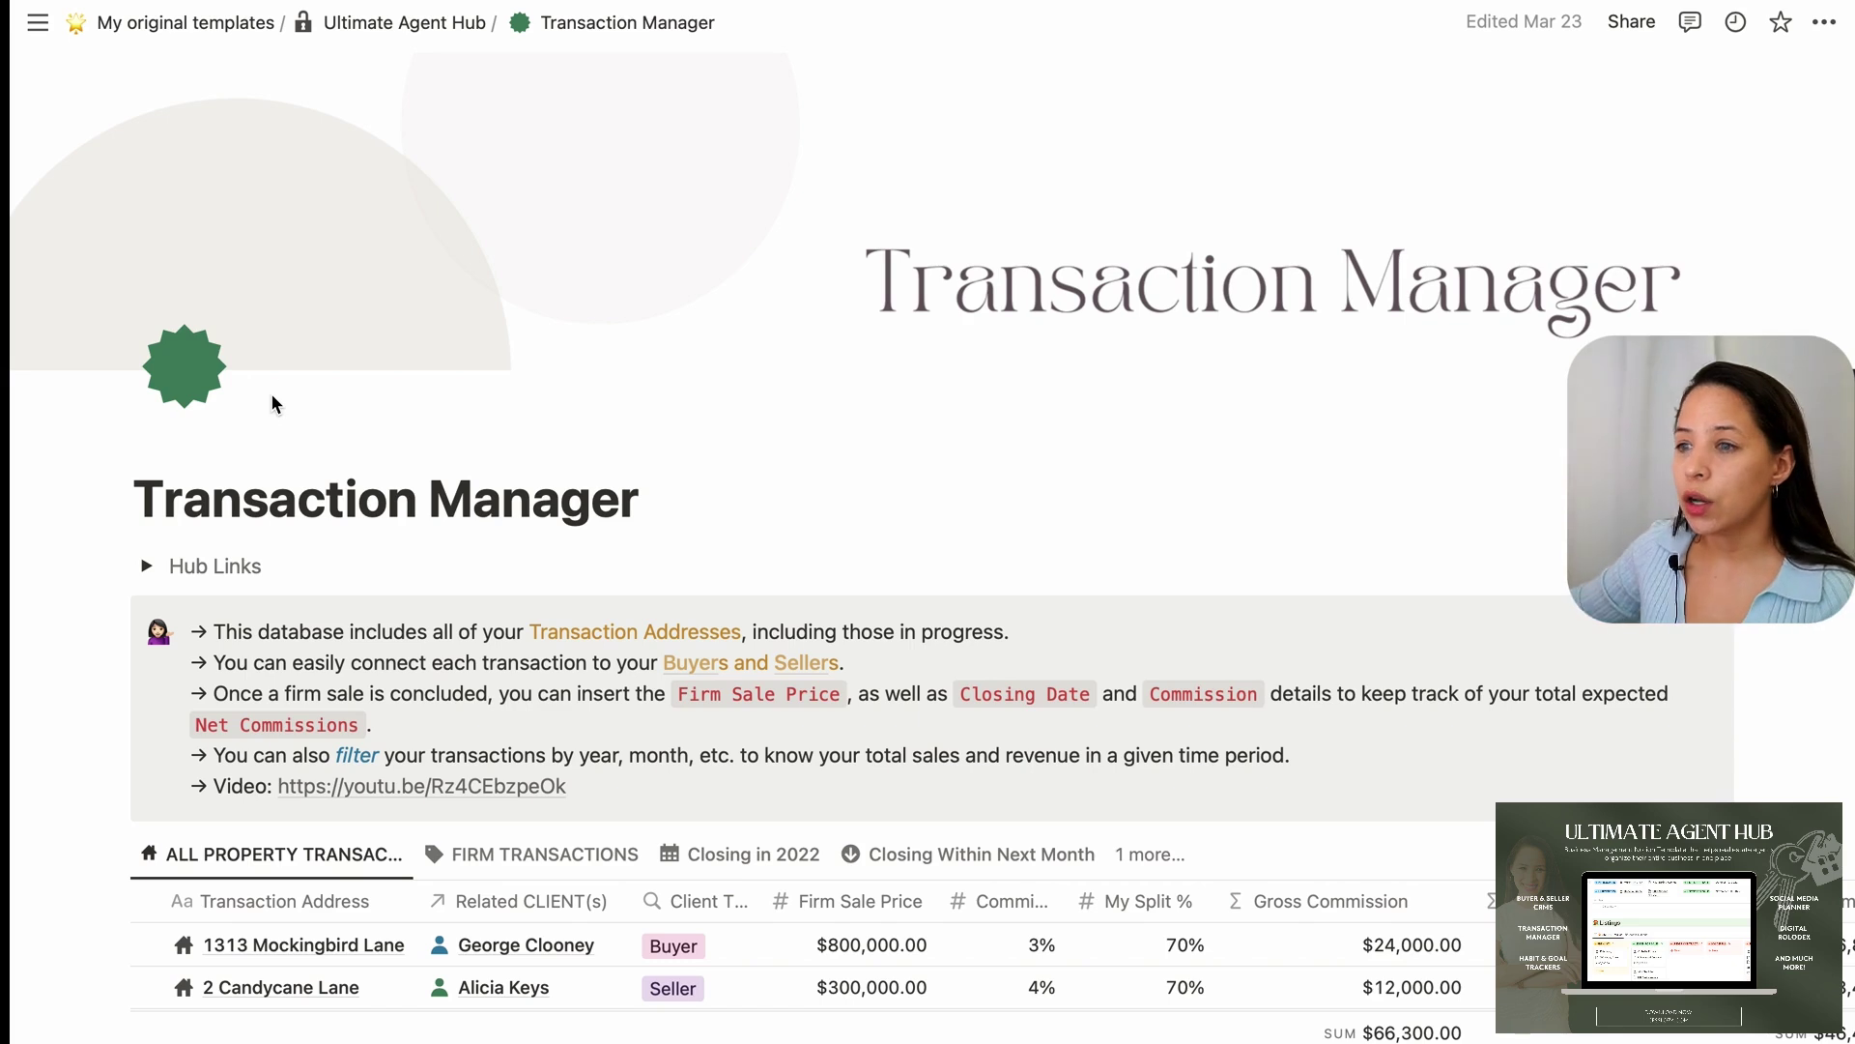
scroll(512, 531, "down", 2)
scroll(512, 530, "down", 5)
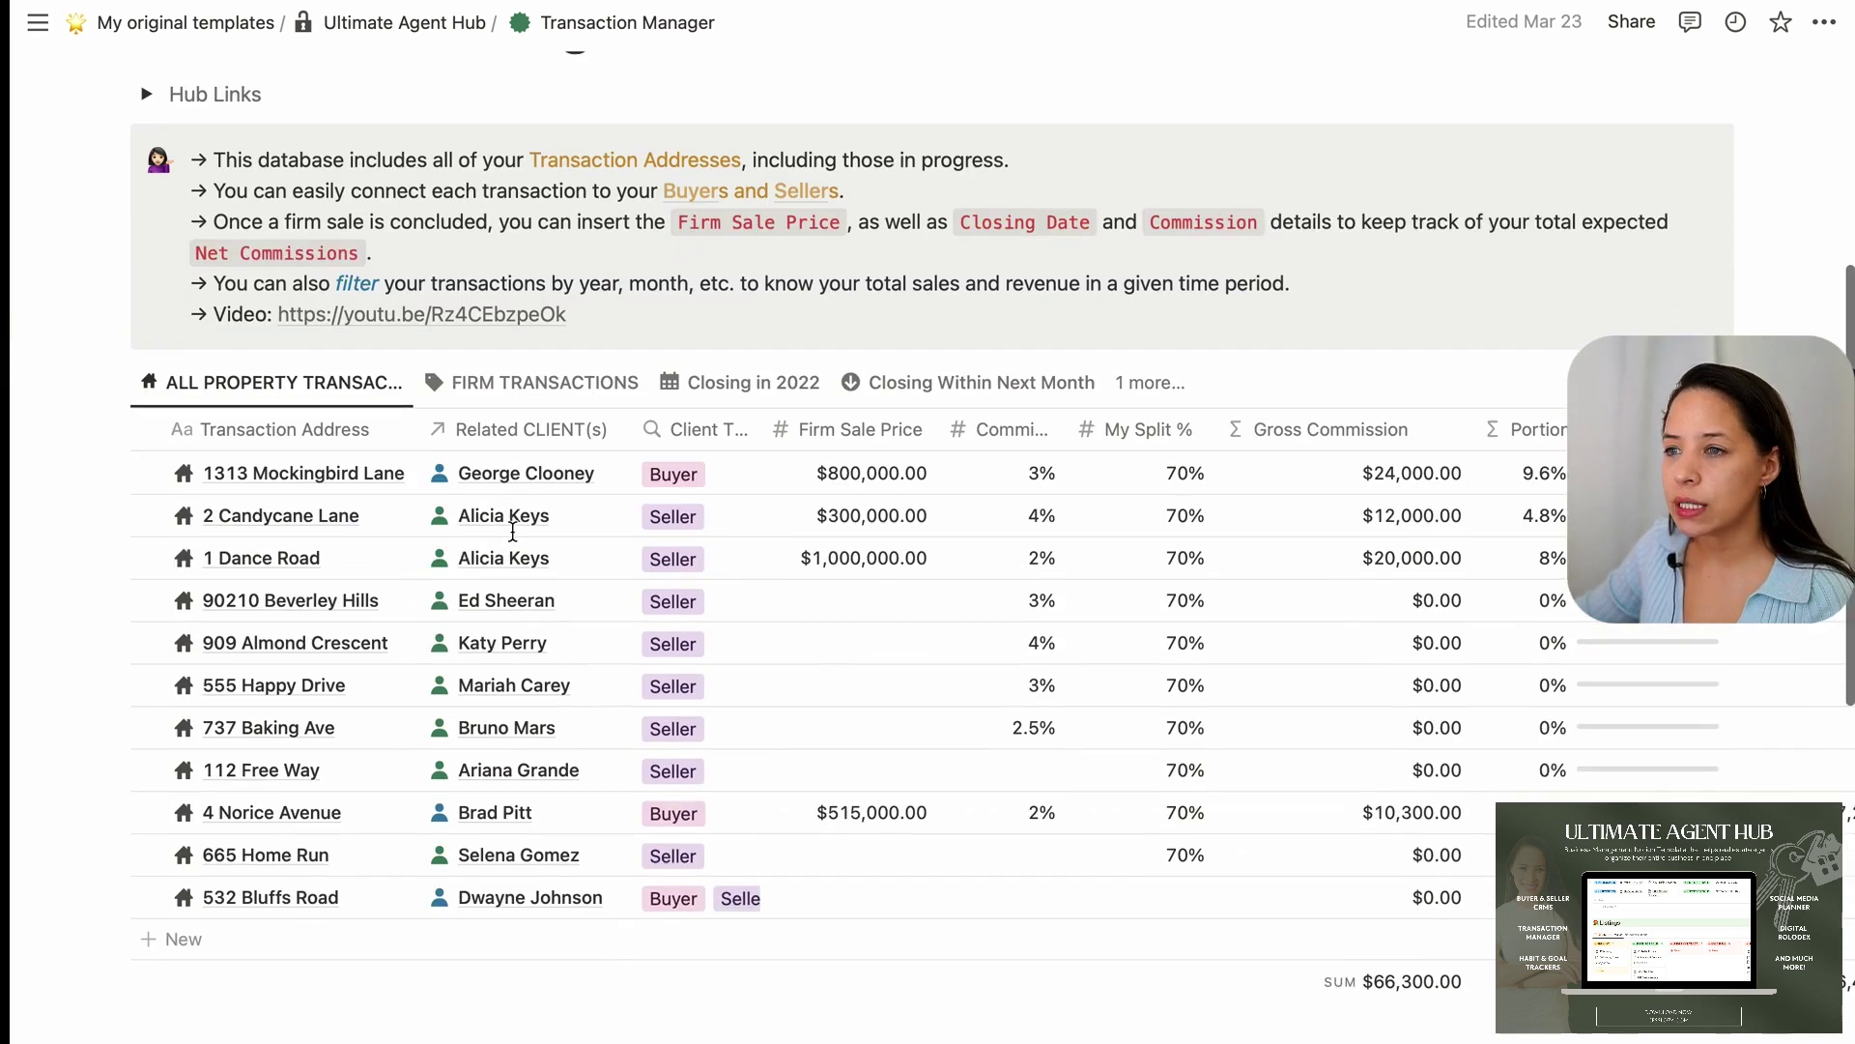
scroll(512, 530, "up", 6)
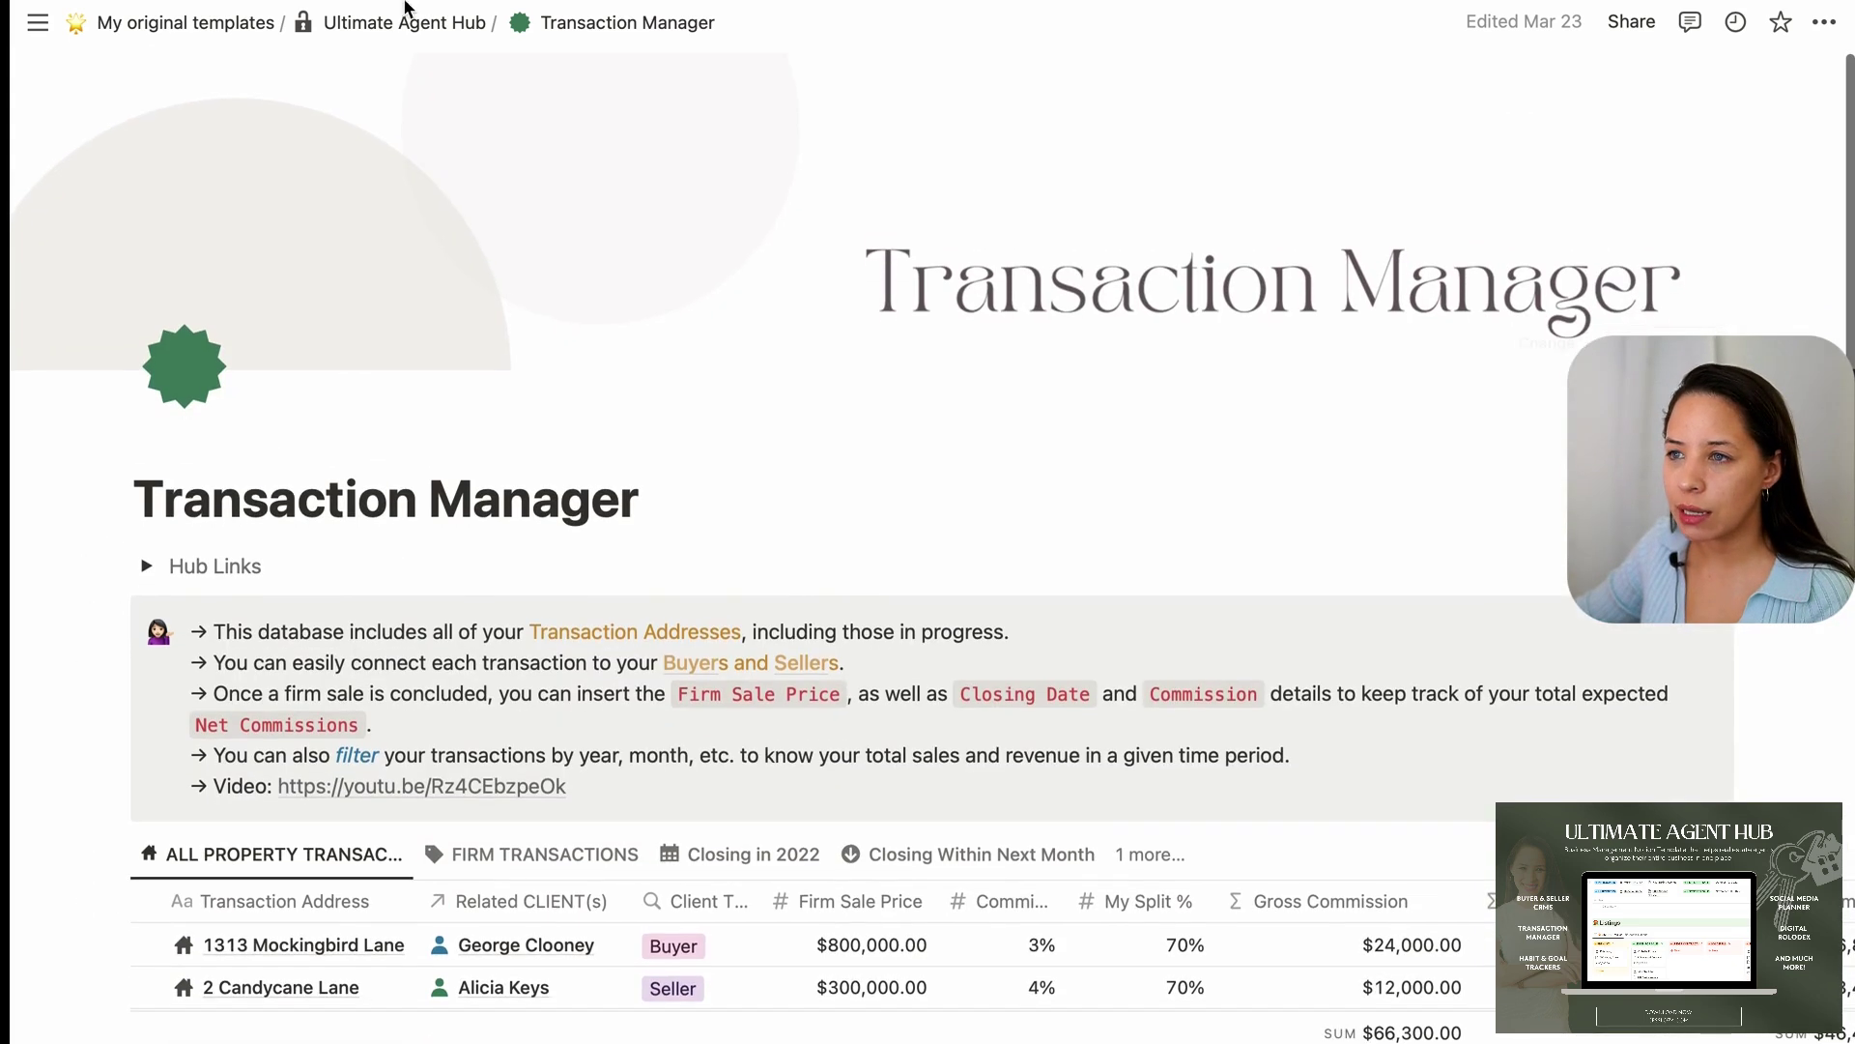
Return to the Ultimate Agent Hub and scroll to its Active Listings gallery
left_click(443, 25)
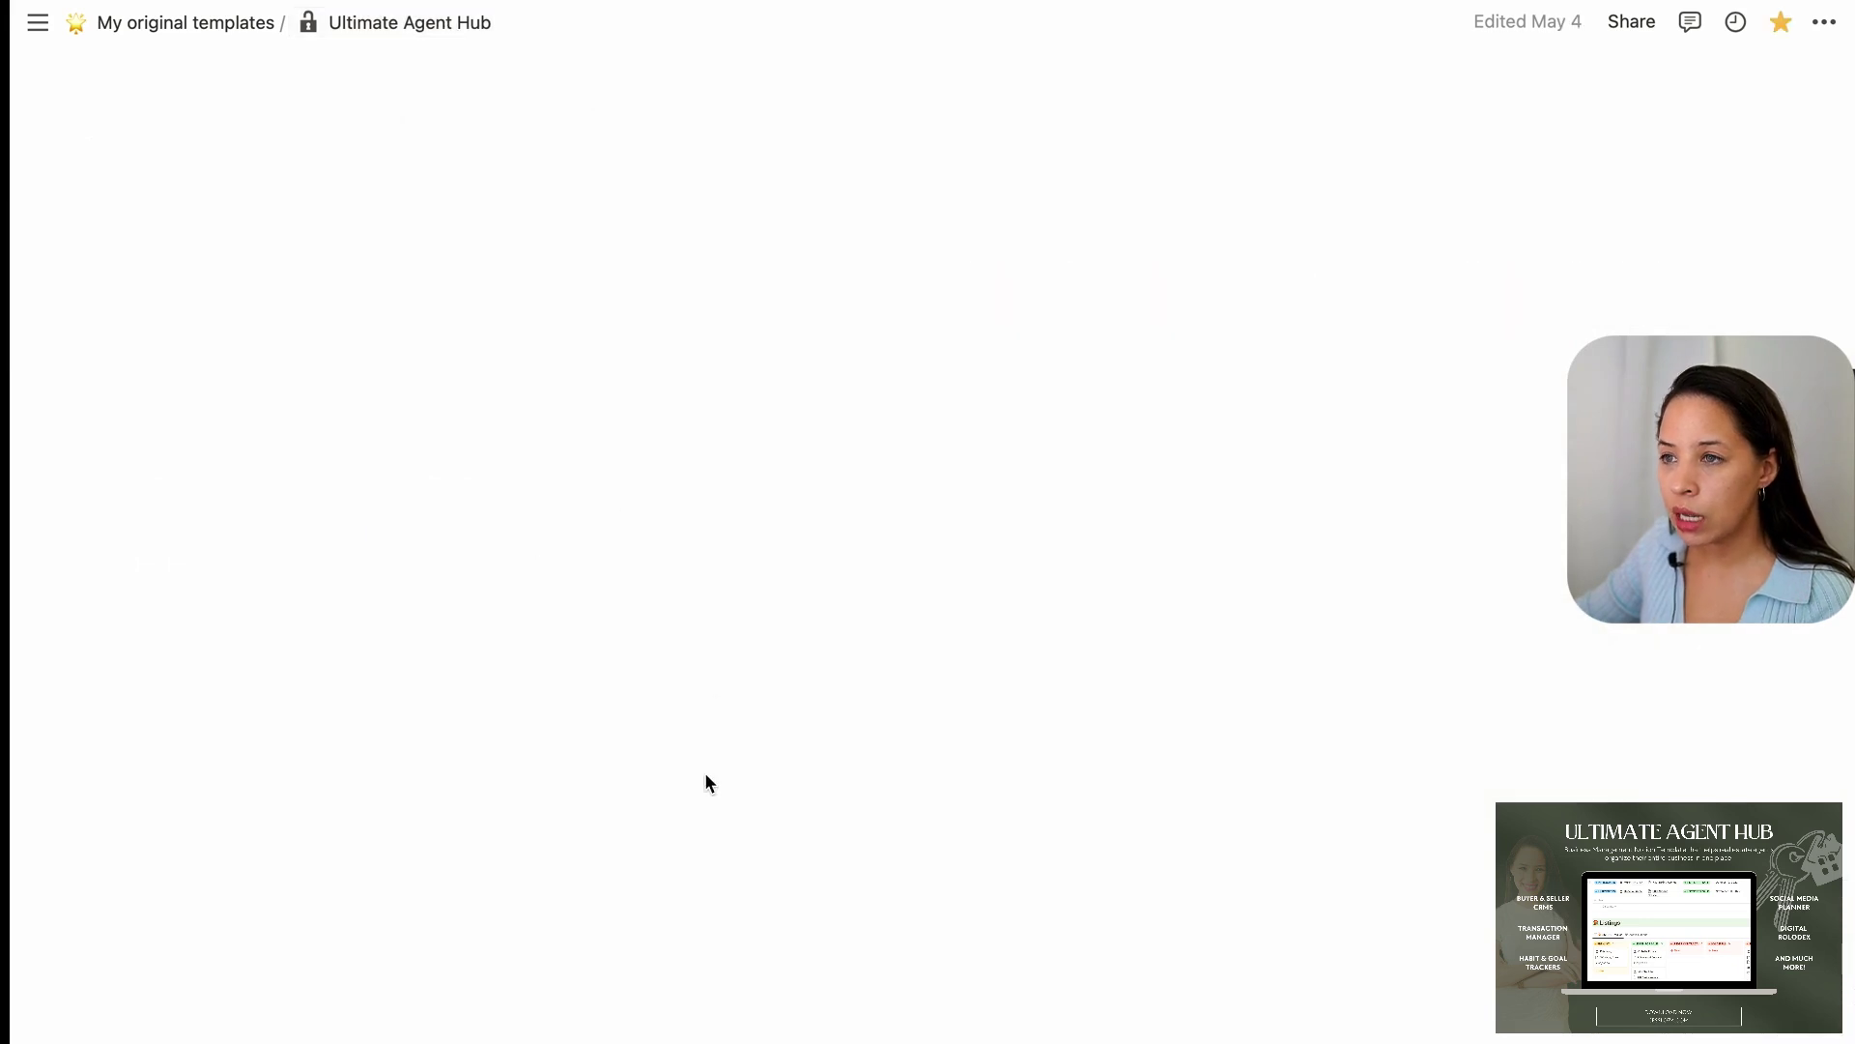
scroll(972, 774, "down", 20)
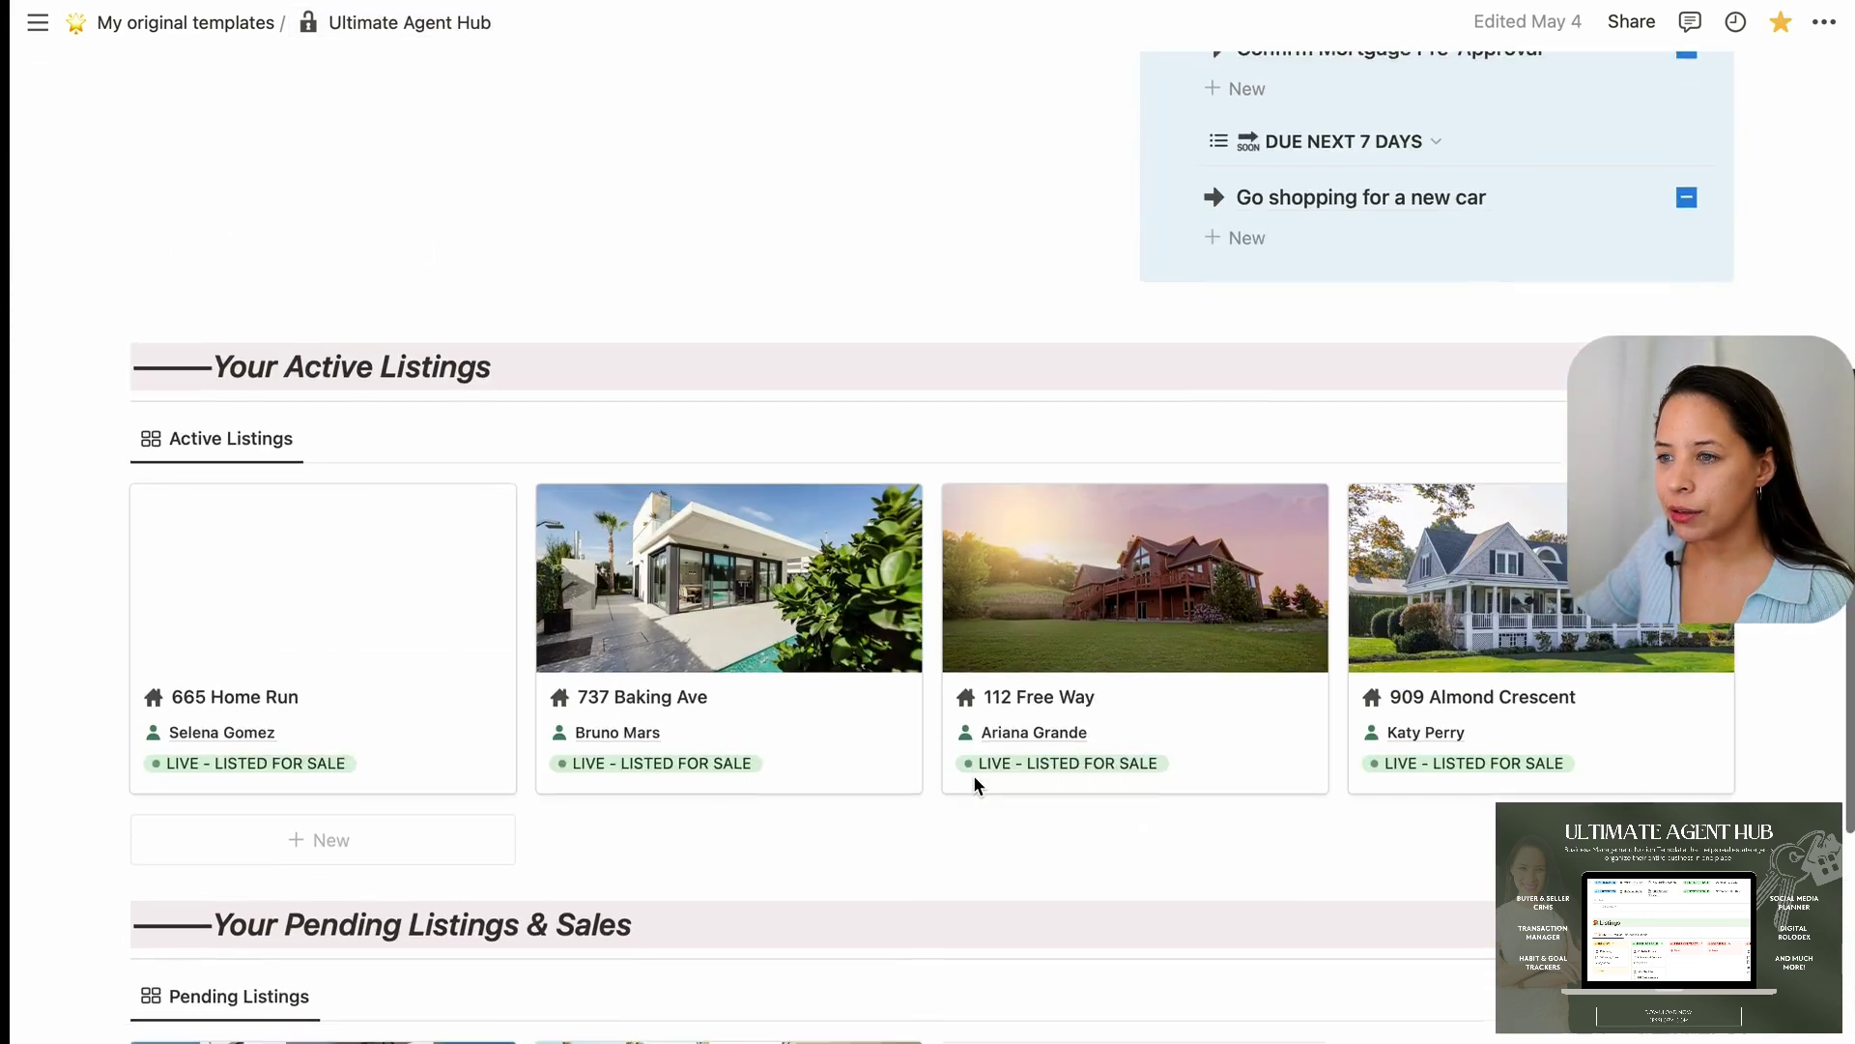
scroll(972, 775, "down", 3)
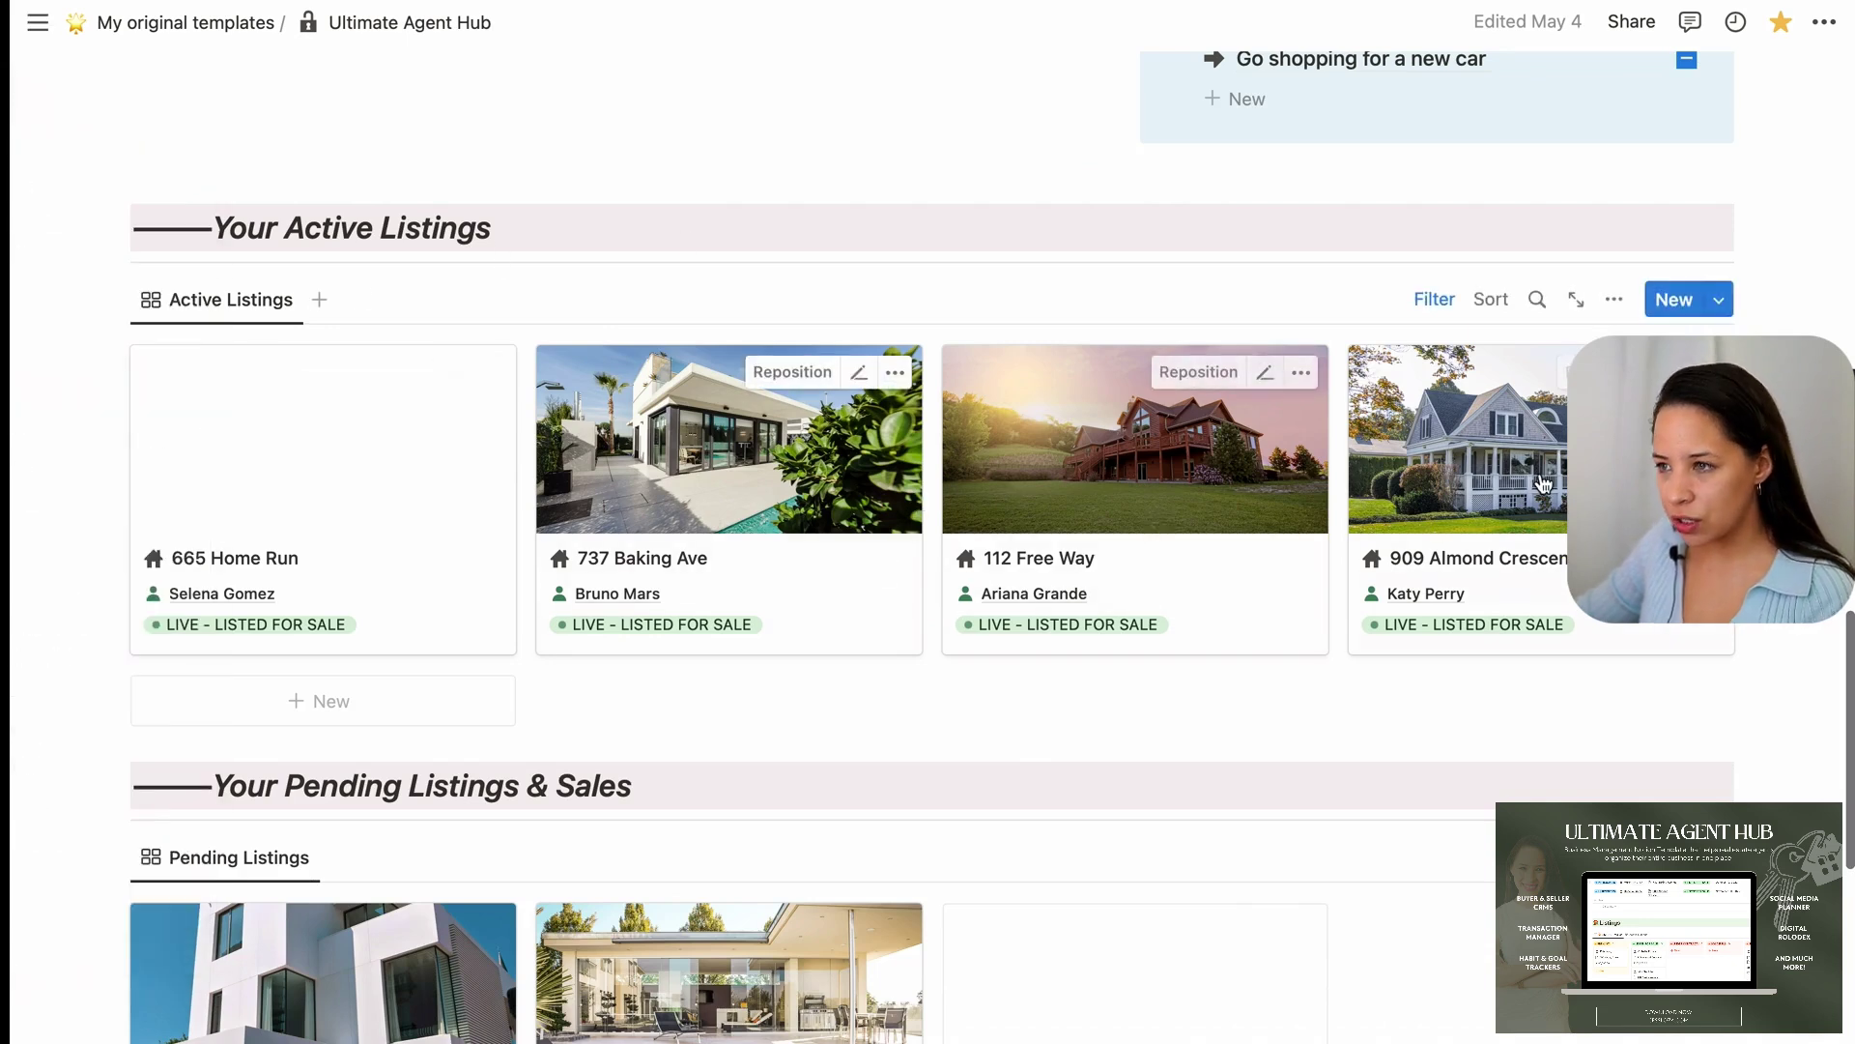
scroll(870, 483, "up", 10)
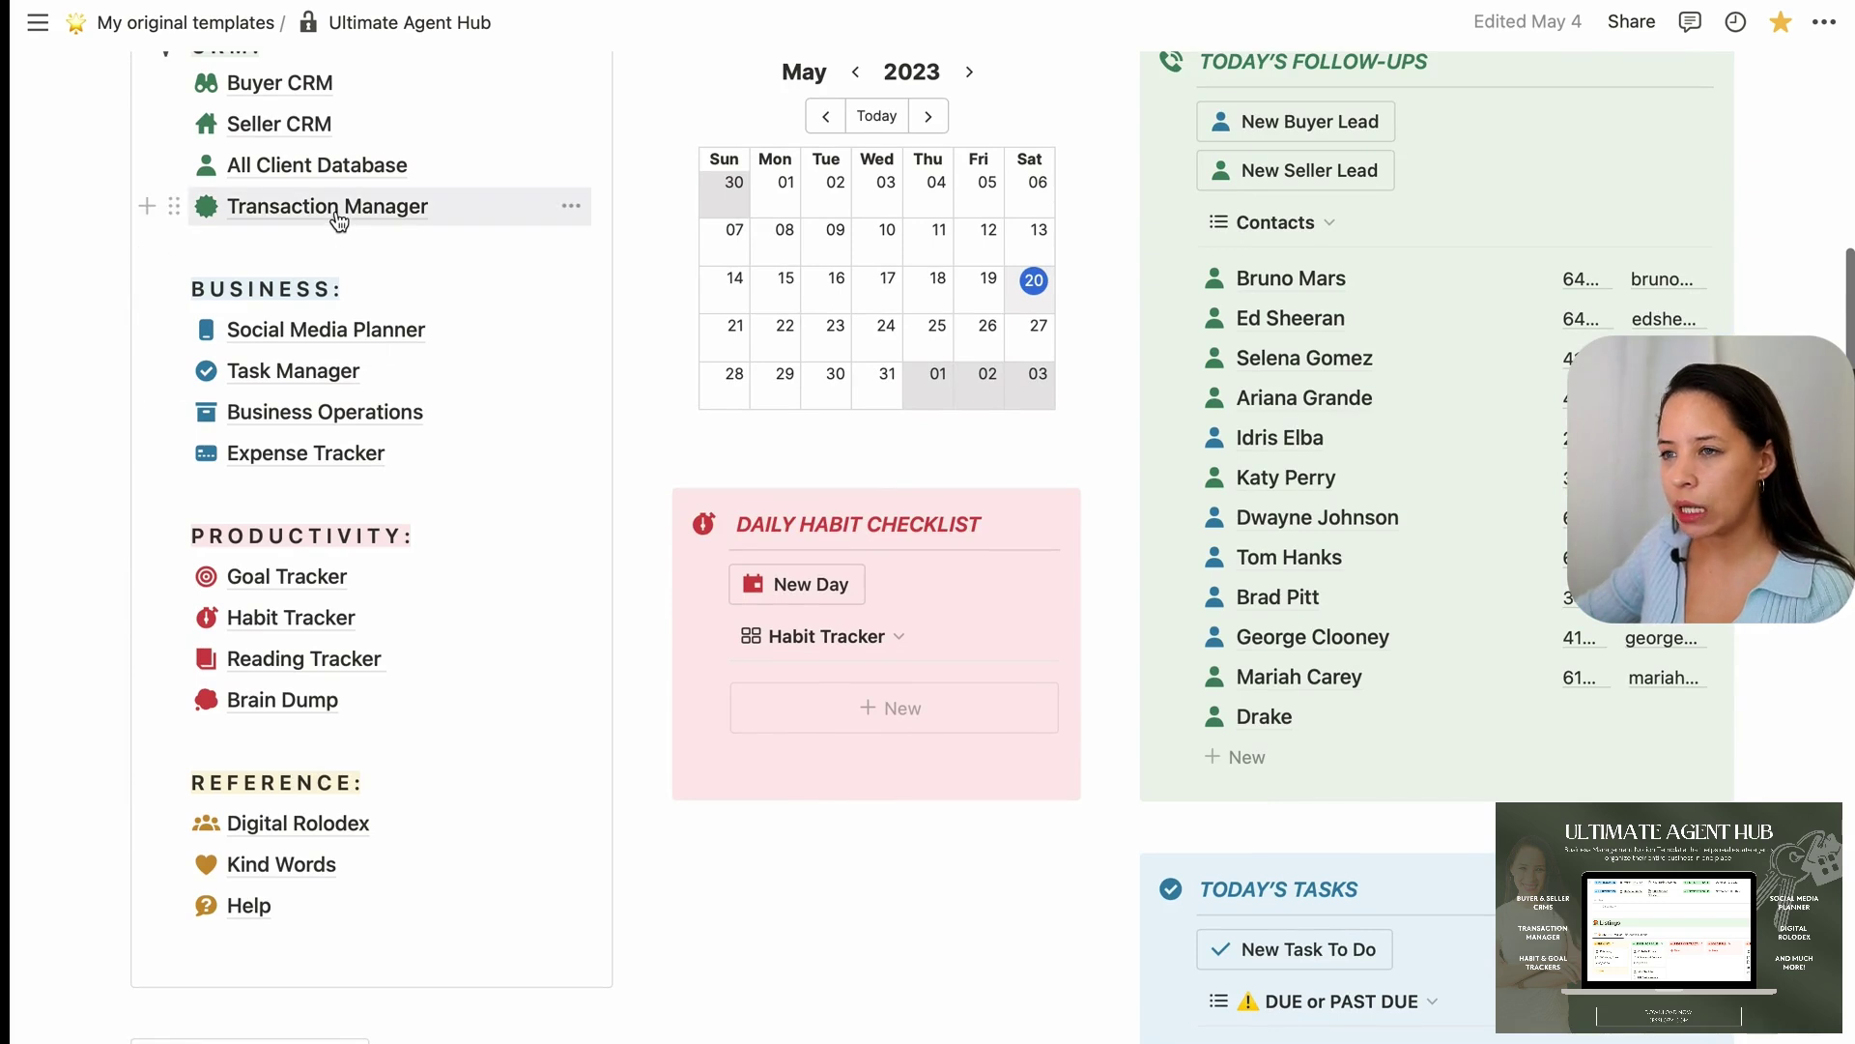
Open the Transaction Manager page again and scroll through its contents
left_click(338, 222)
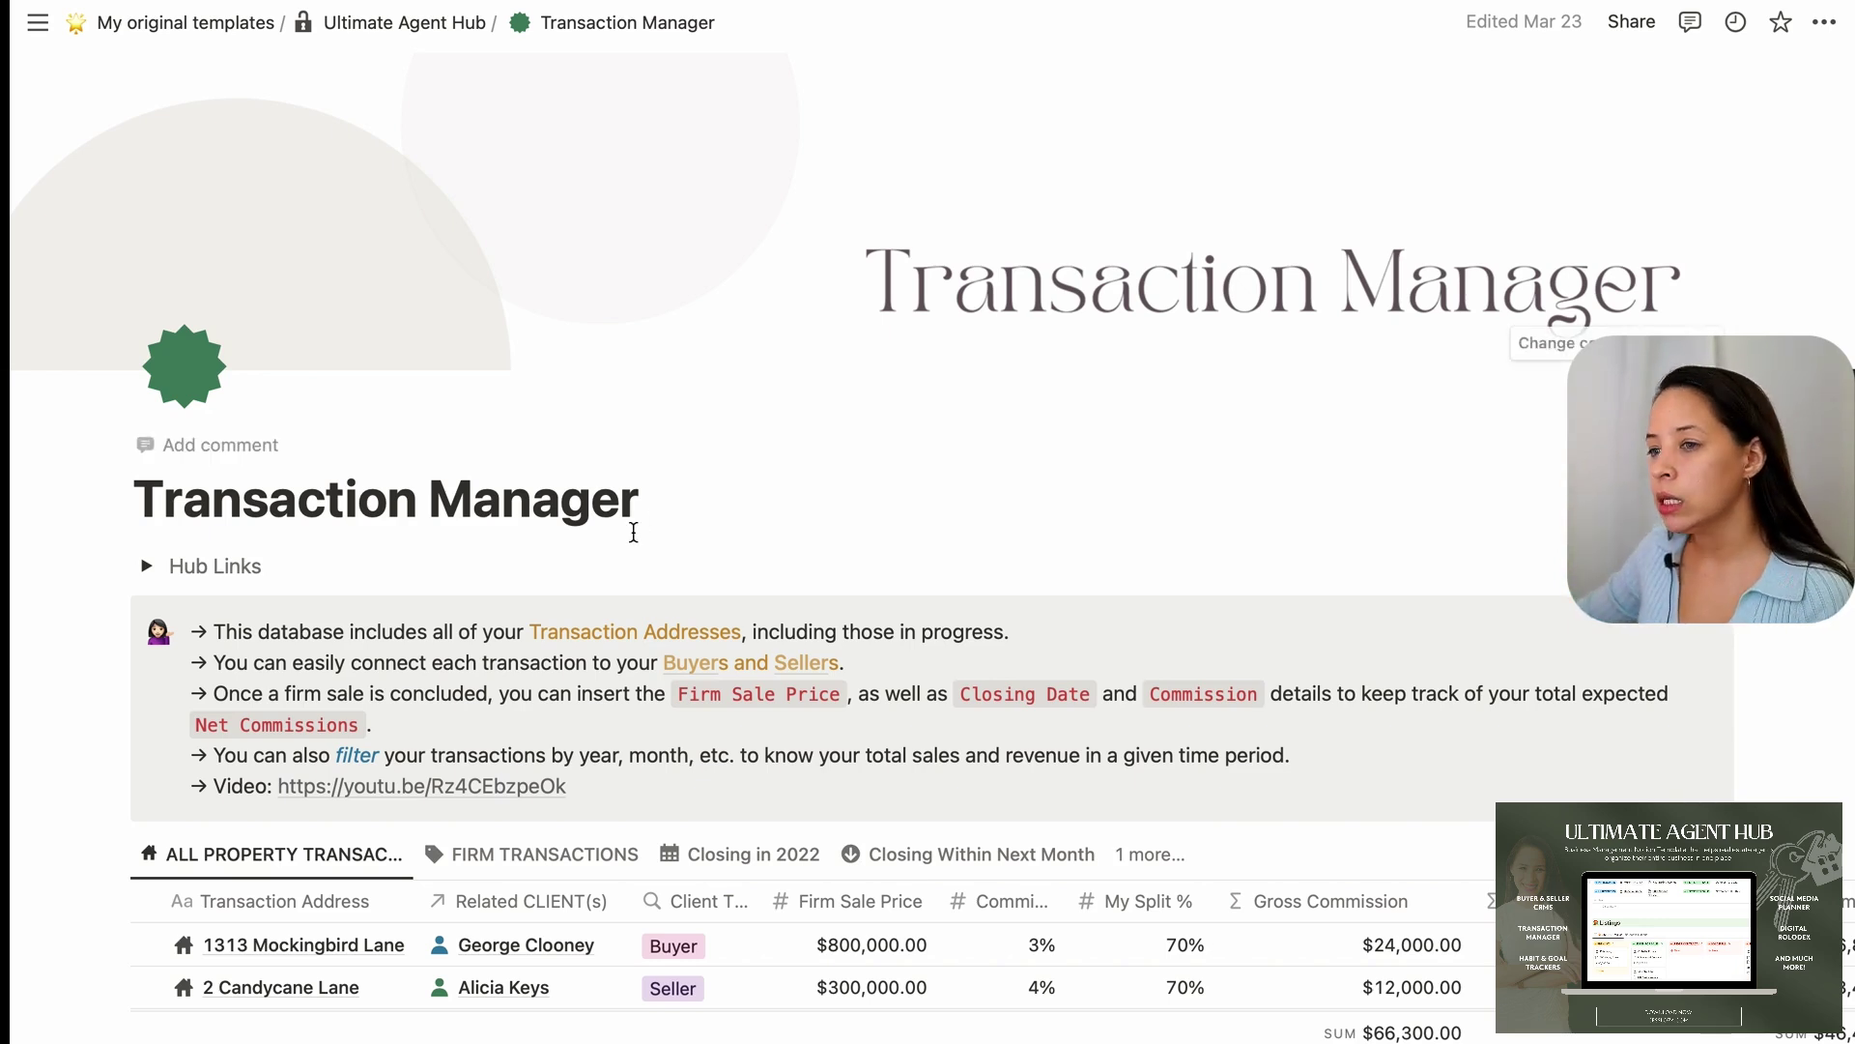
scroll(273, 498, "down", 5)
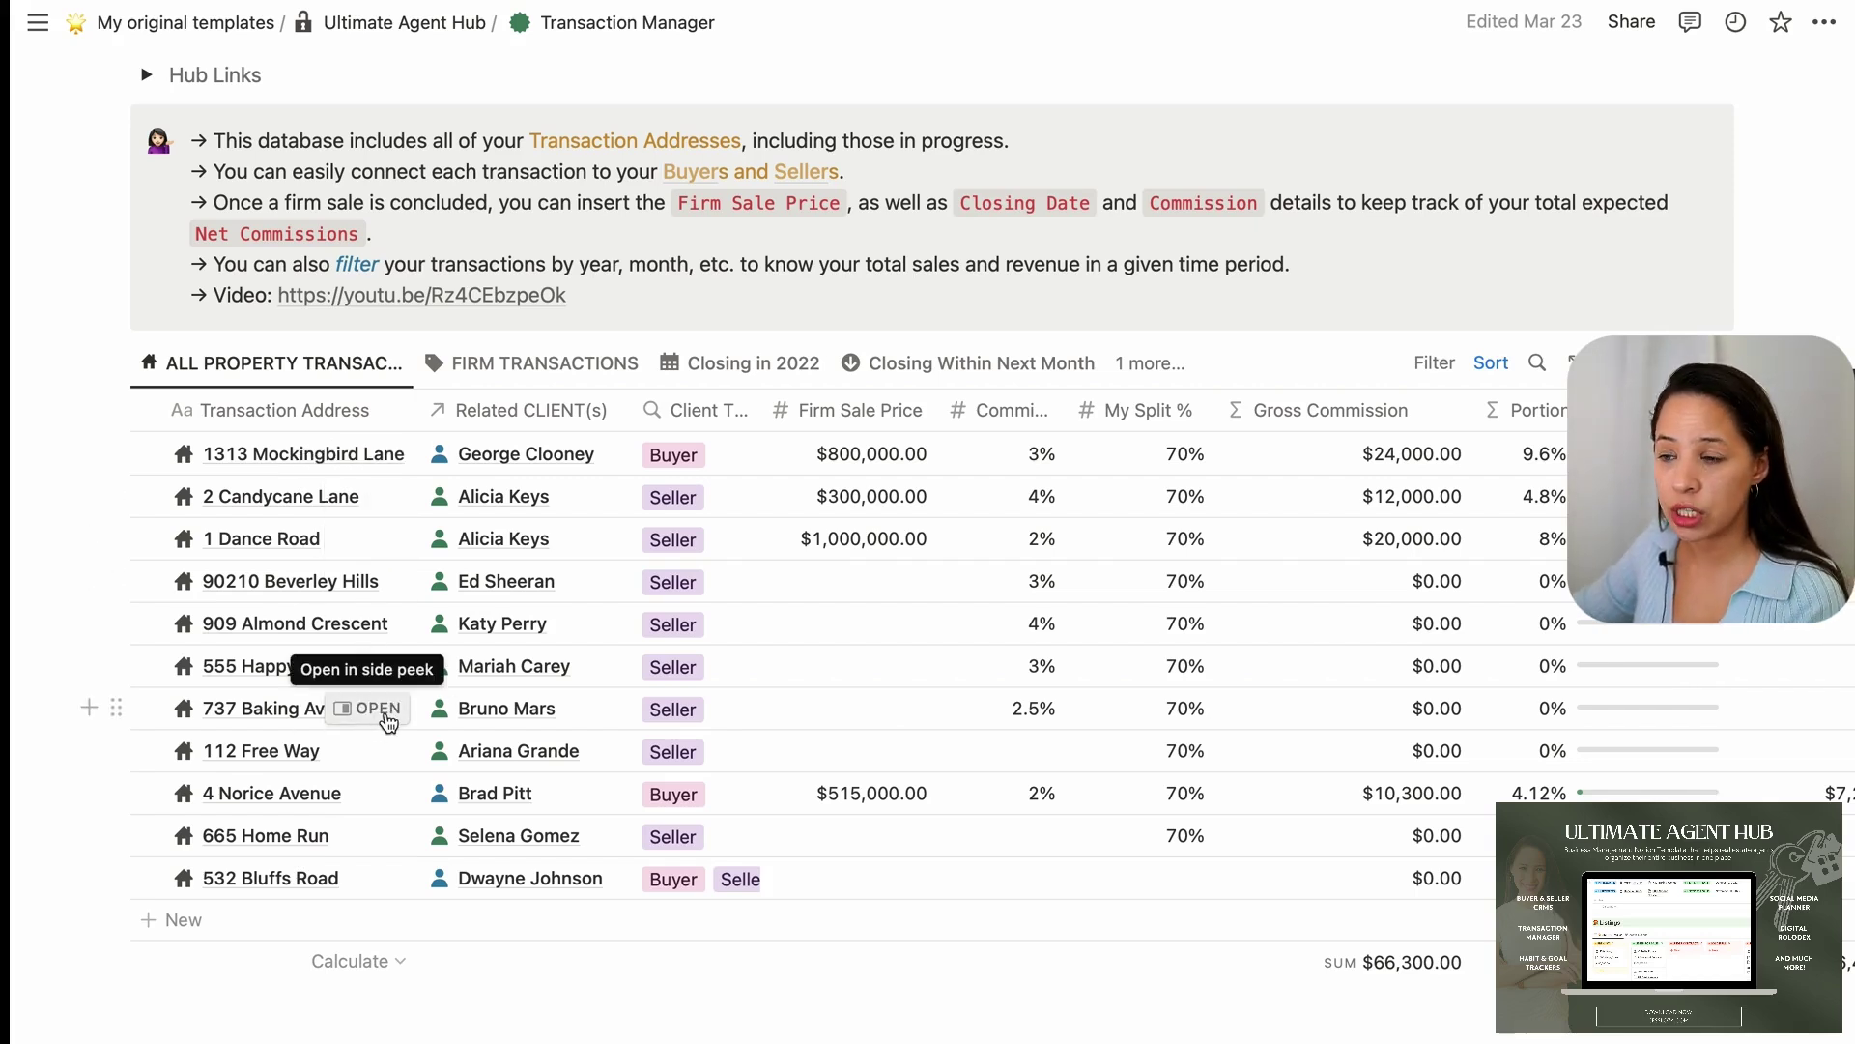
scroll(479, 553, "up", 7)
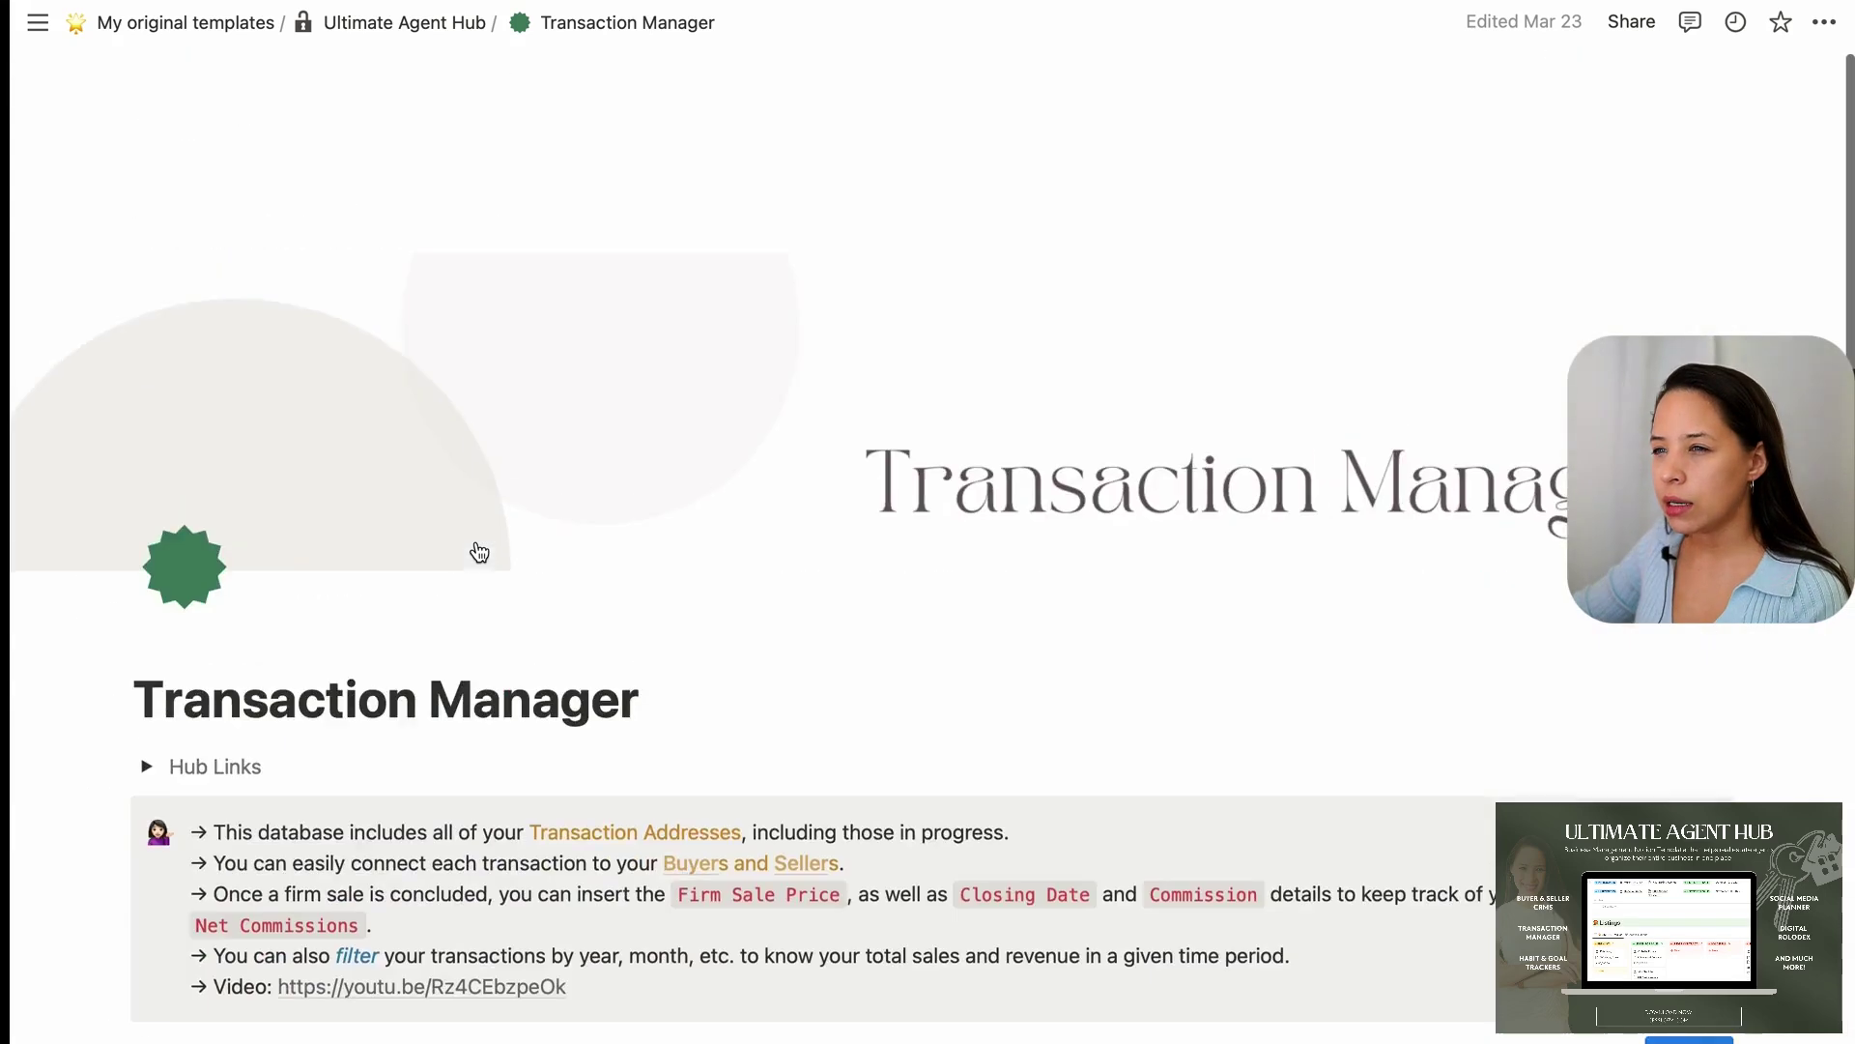
scroll(479, 553, "down", 3)
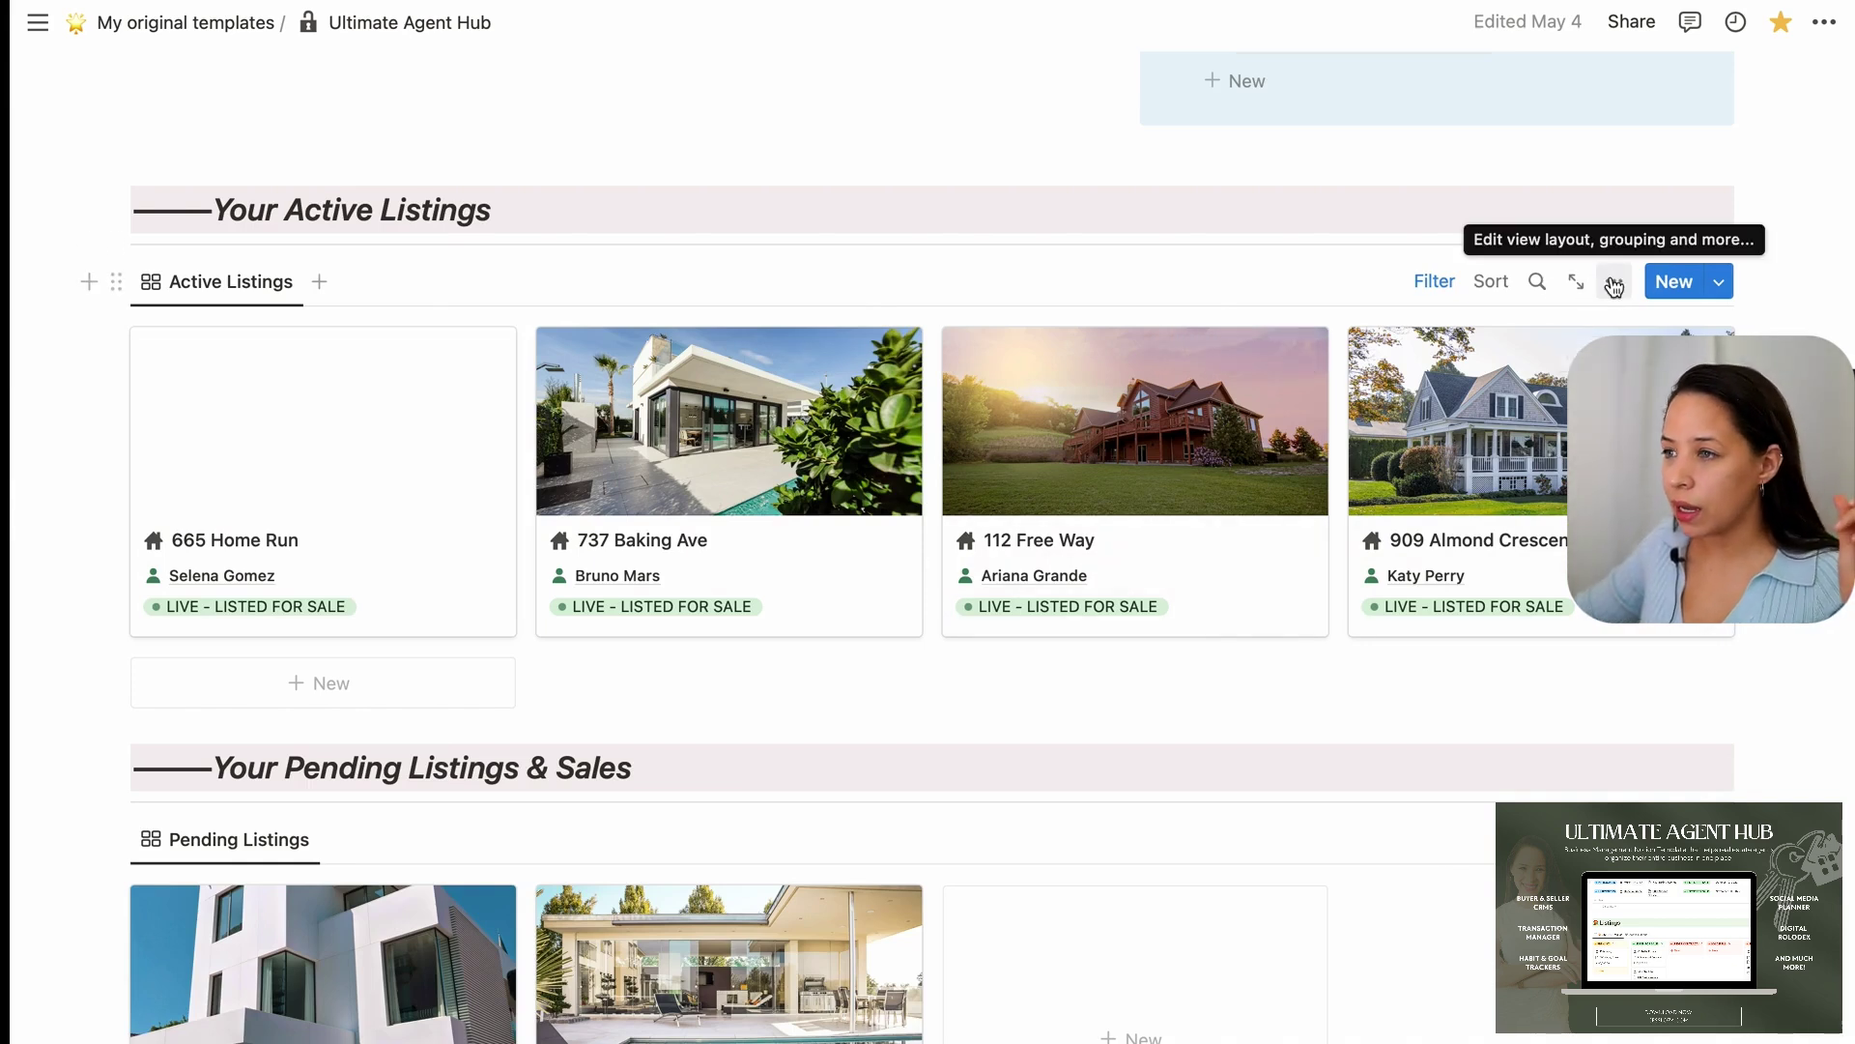
left_click(1435, 284)
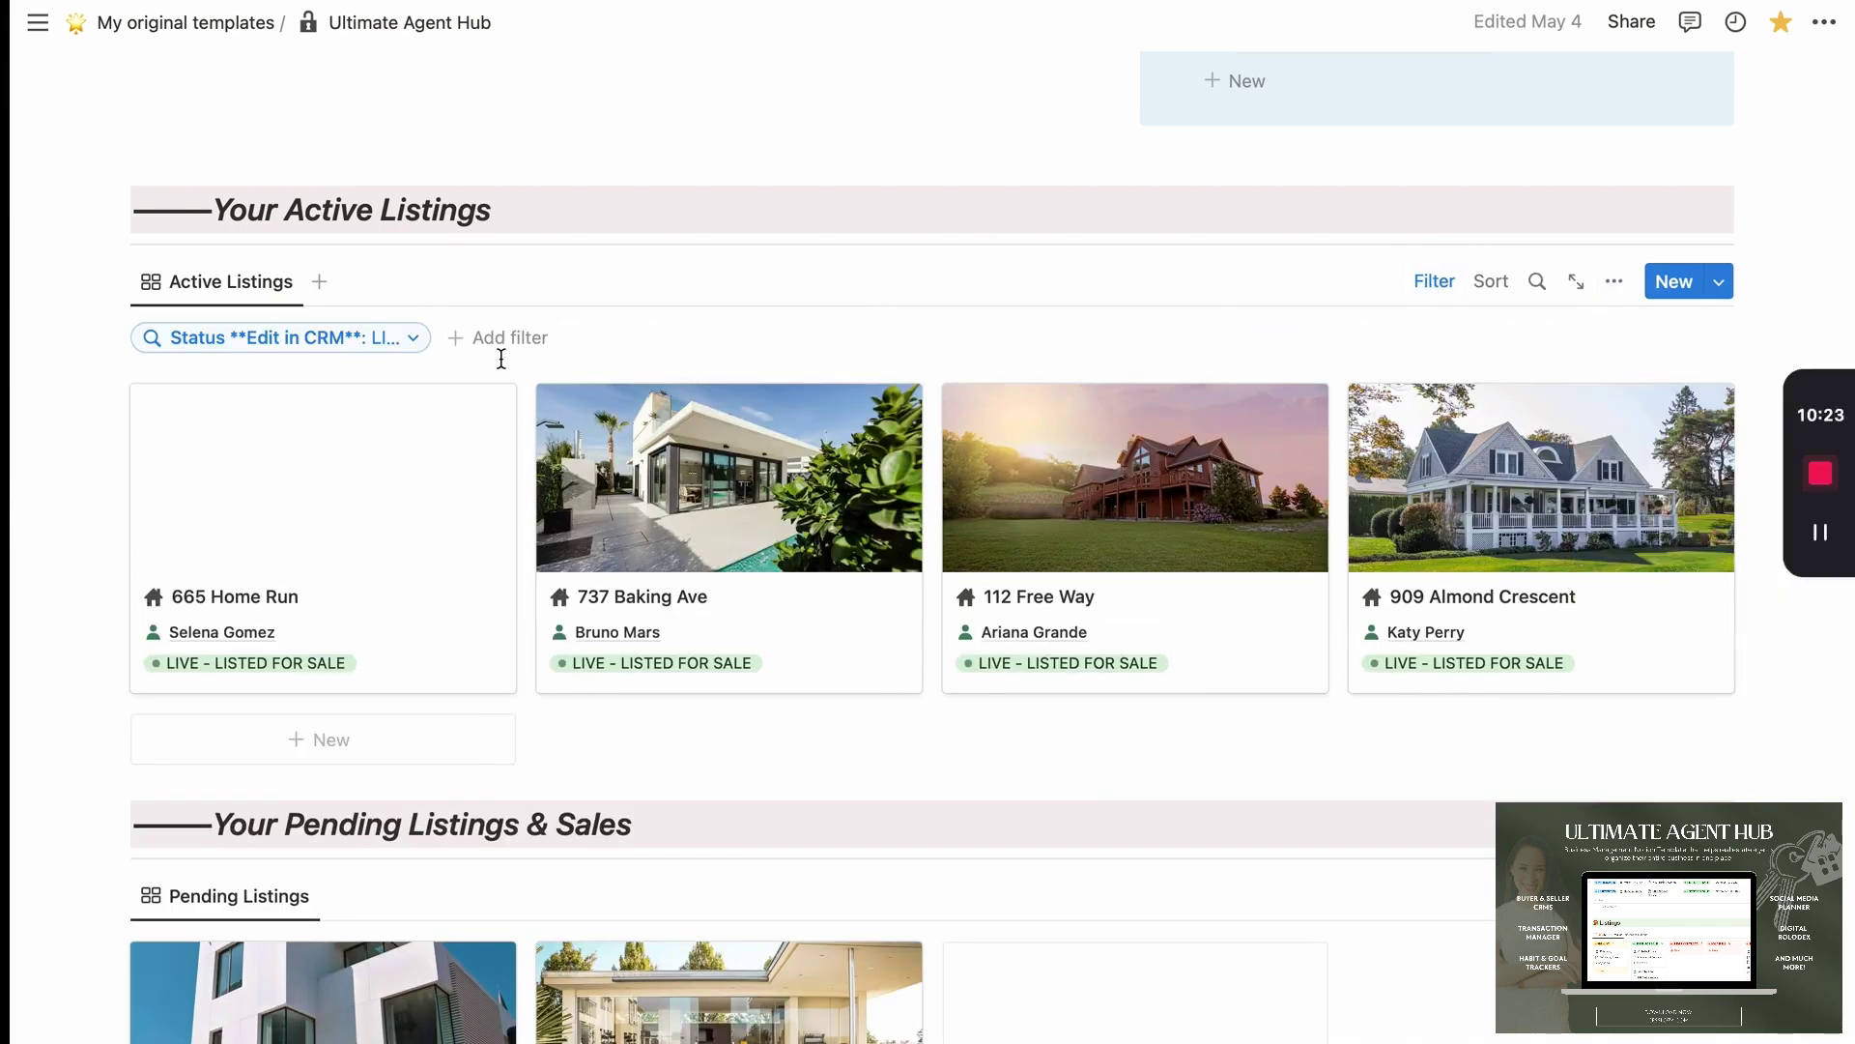
left_click(354, 340)
scroll(235, 630, "down", 2)
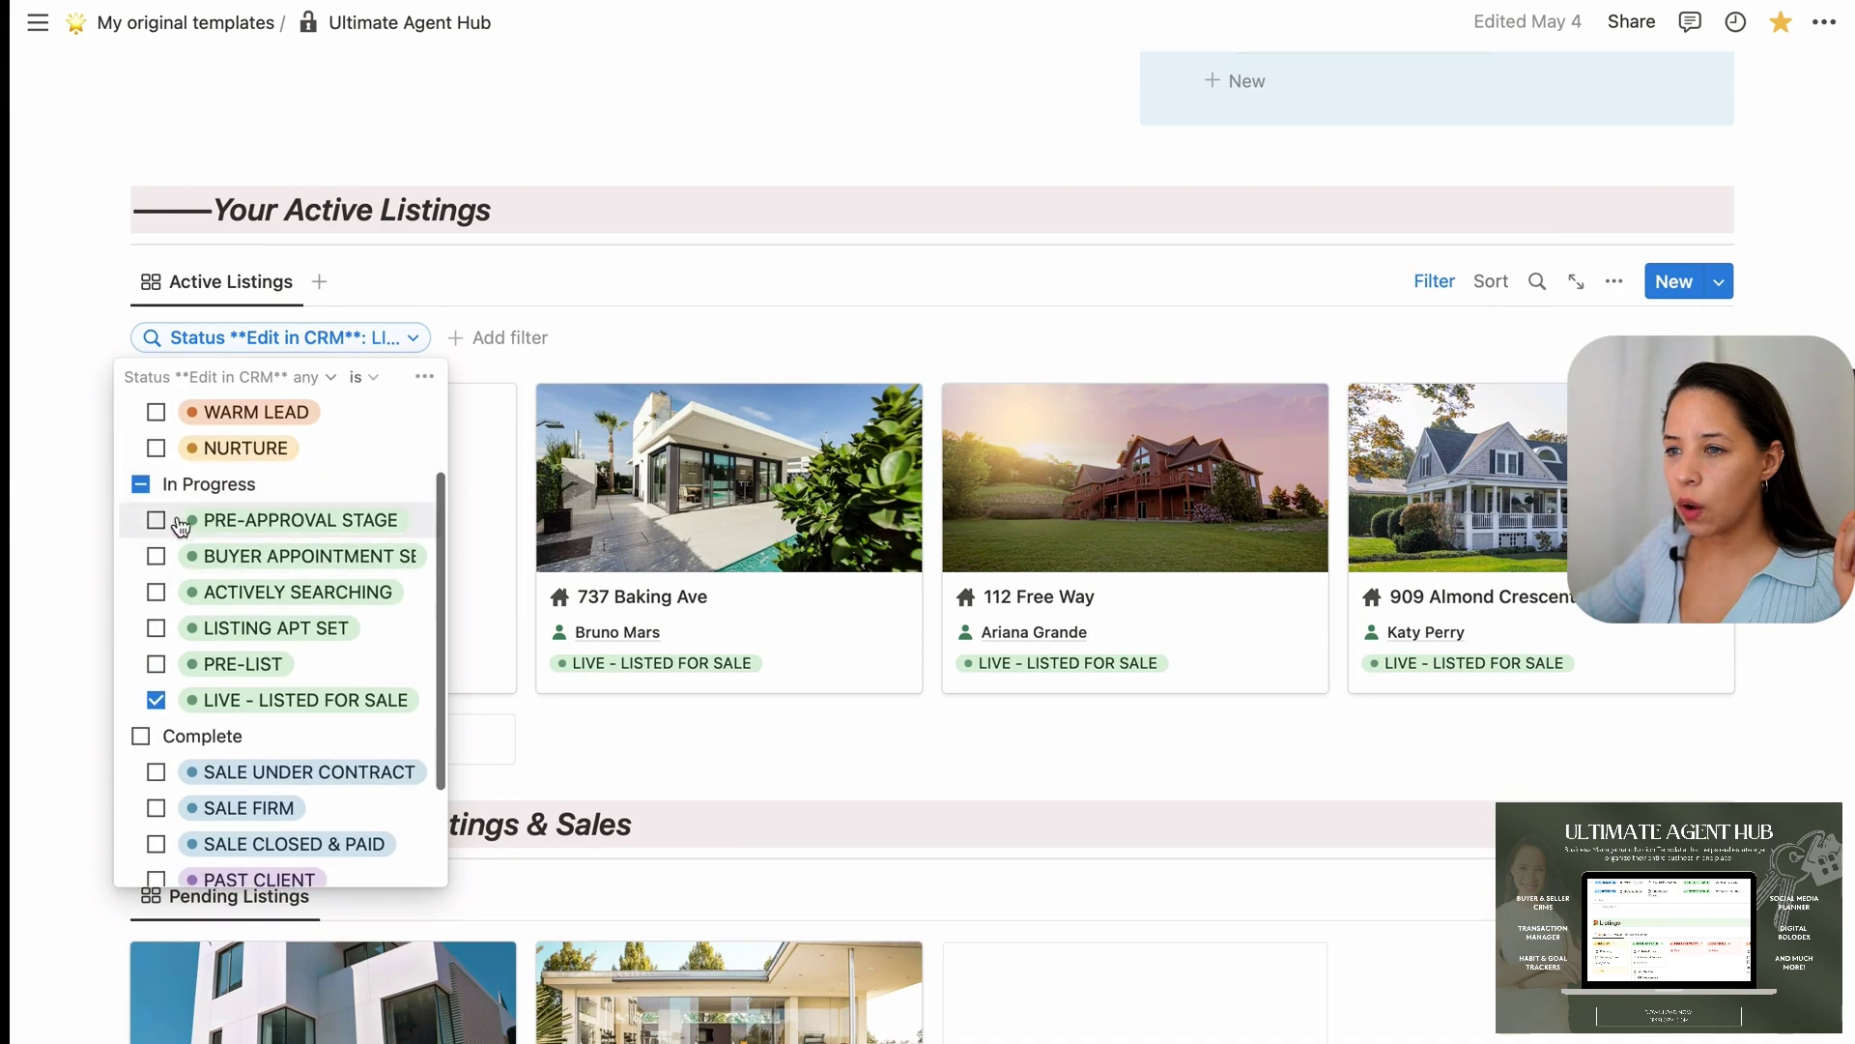
scroll(208, 502, "up", 2)
scroll(318, 600, "down", 2)
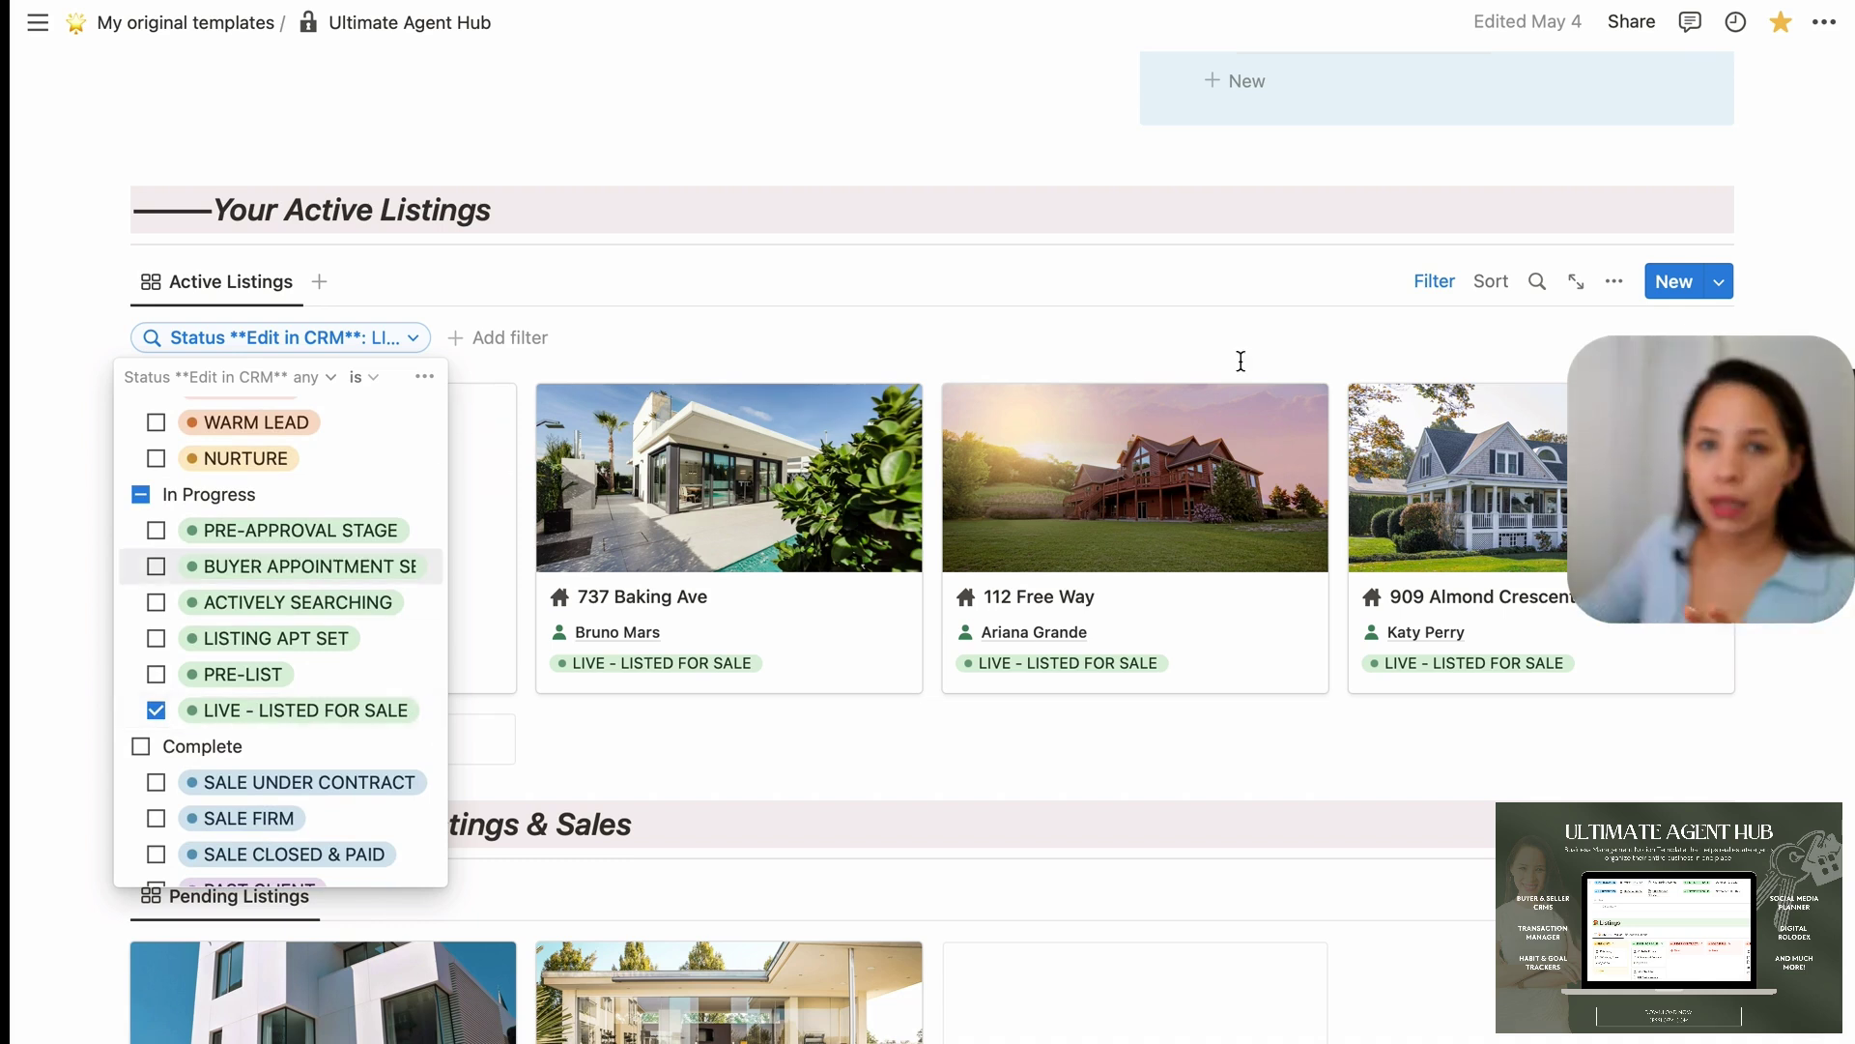
left_click(1432, 281)
scroll(969, 492, "up", 7)
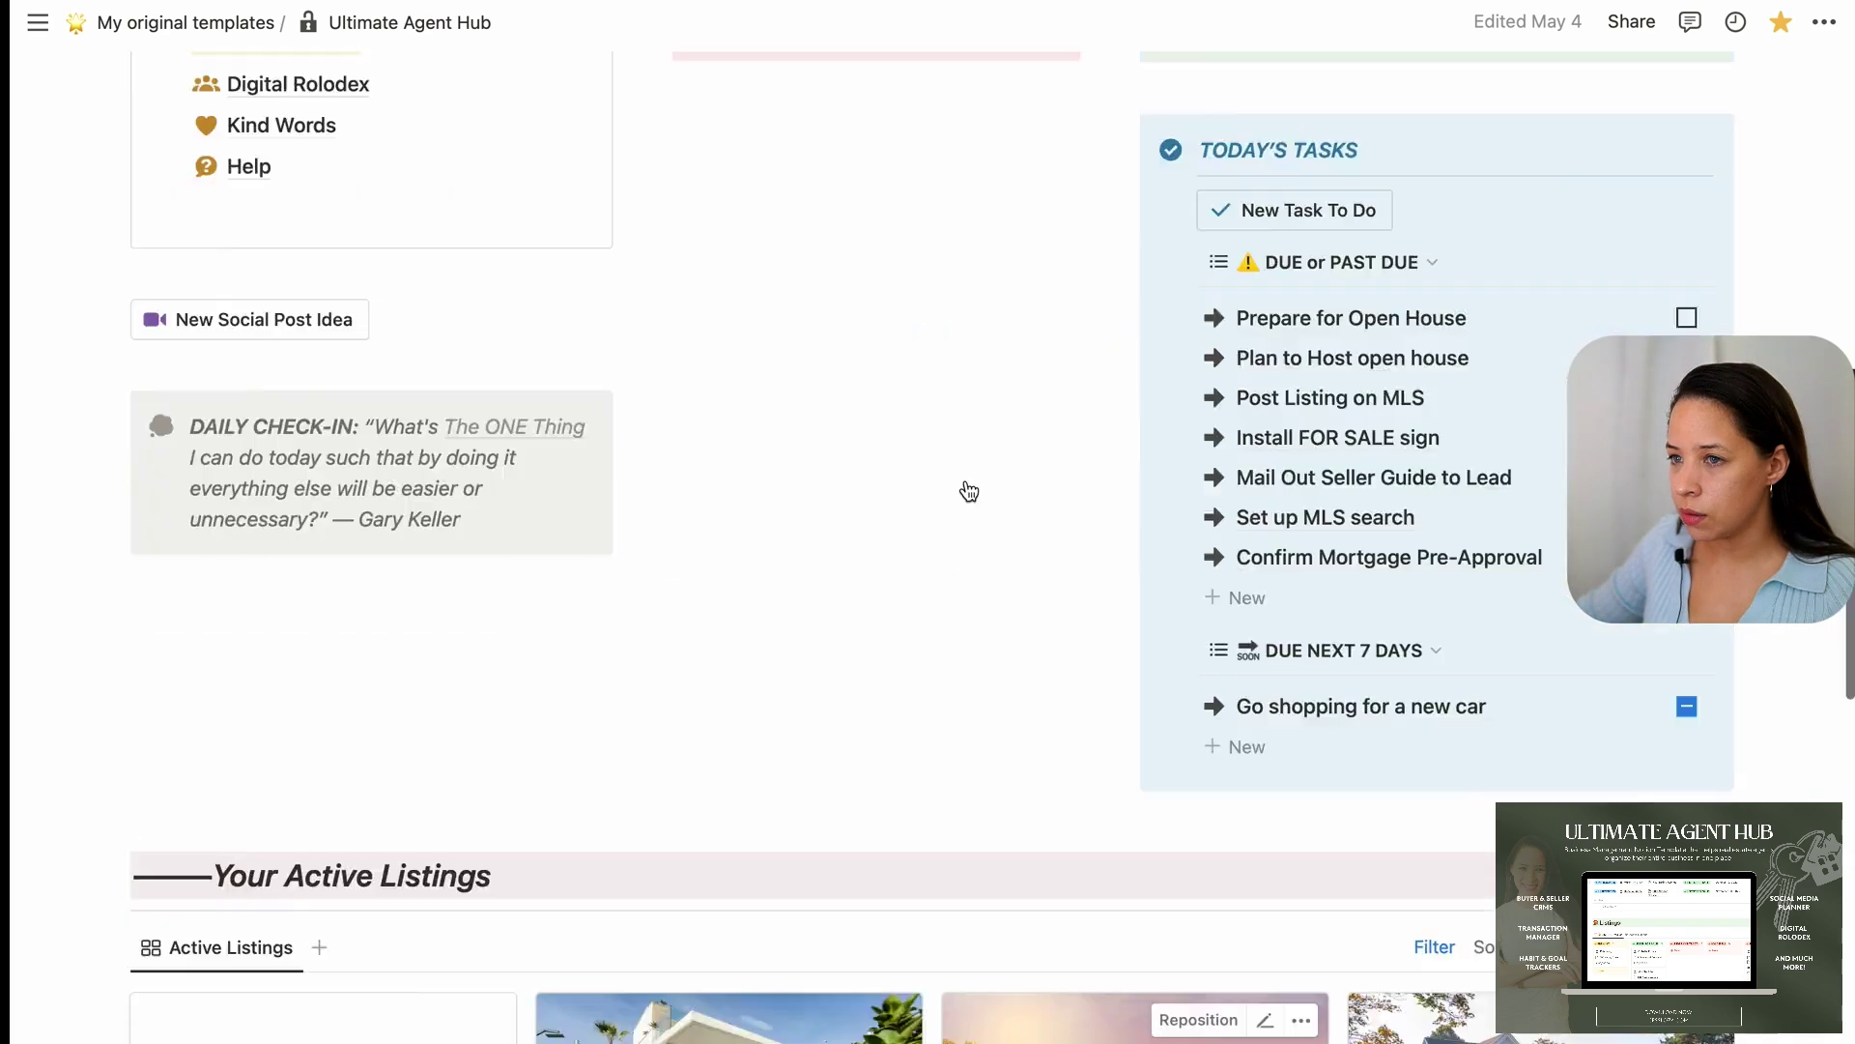
scroll(443, 484, "up", 10)
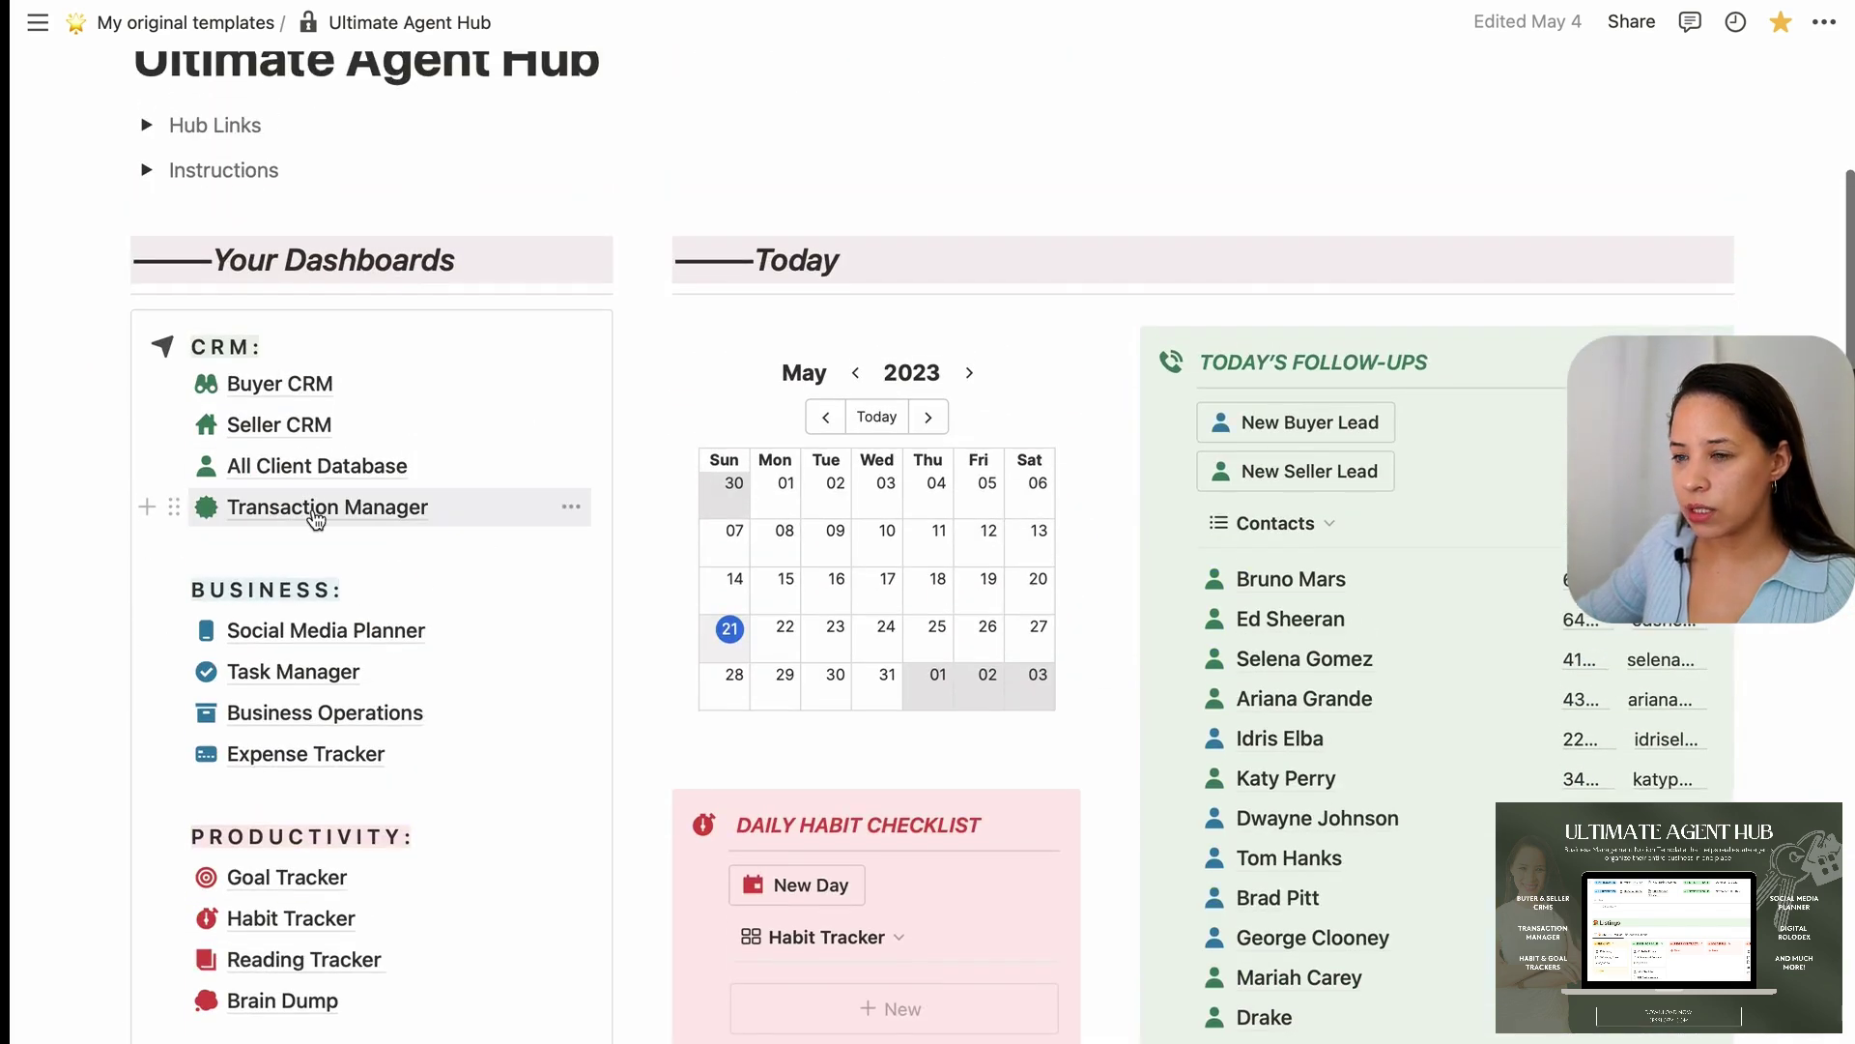
left_click(316, 513)
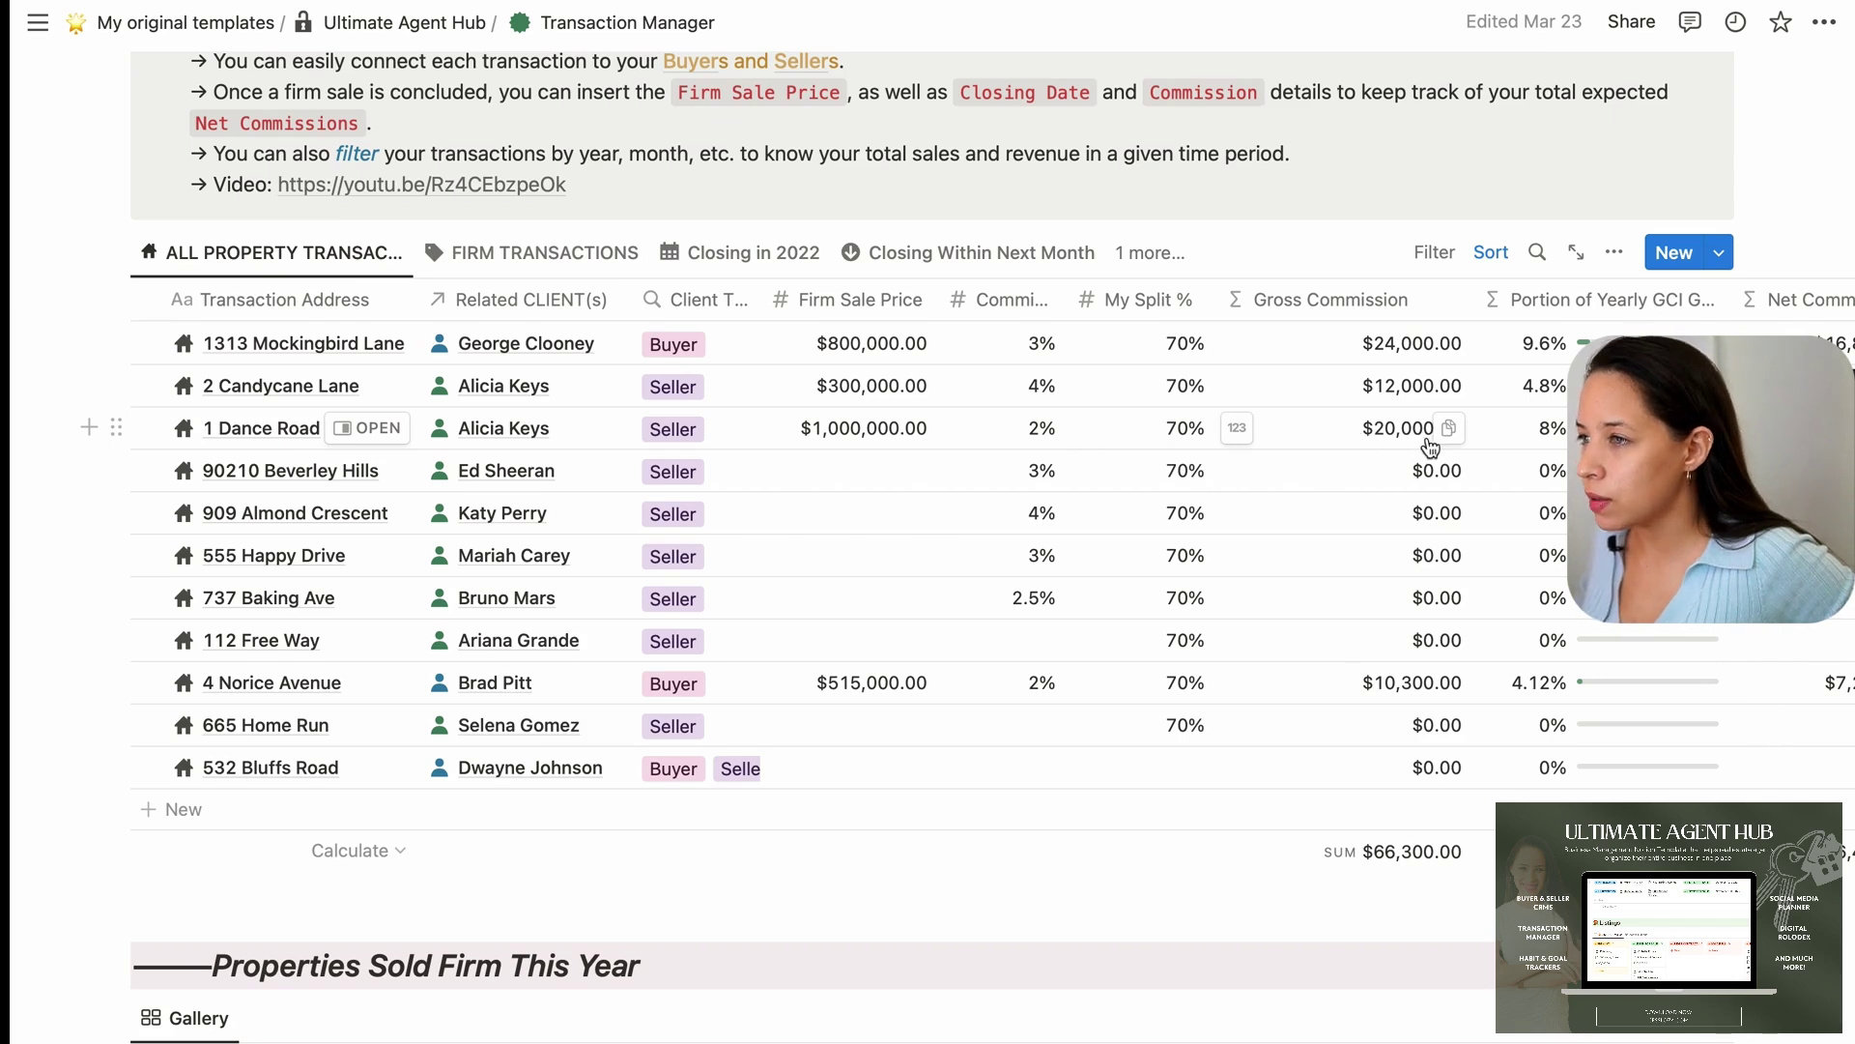
Scroll the All Property Transactions table sideways to see net commissions and yearly GCI goal progress
scroll(1450, 435, "right", 3)
scroll(1475, 437, "right", 2)
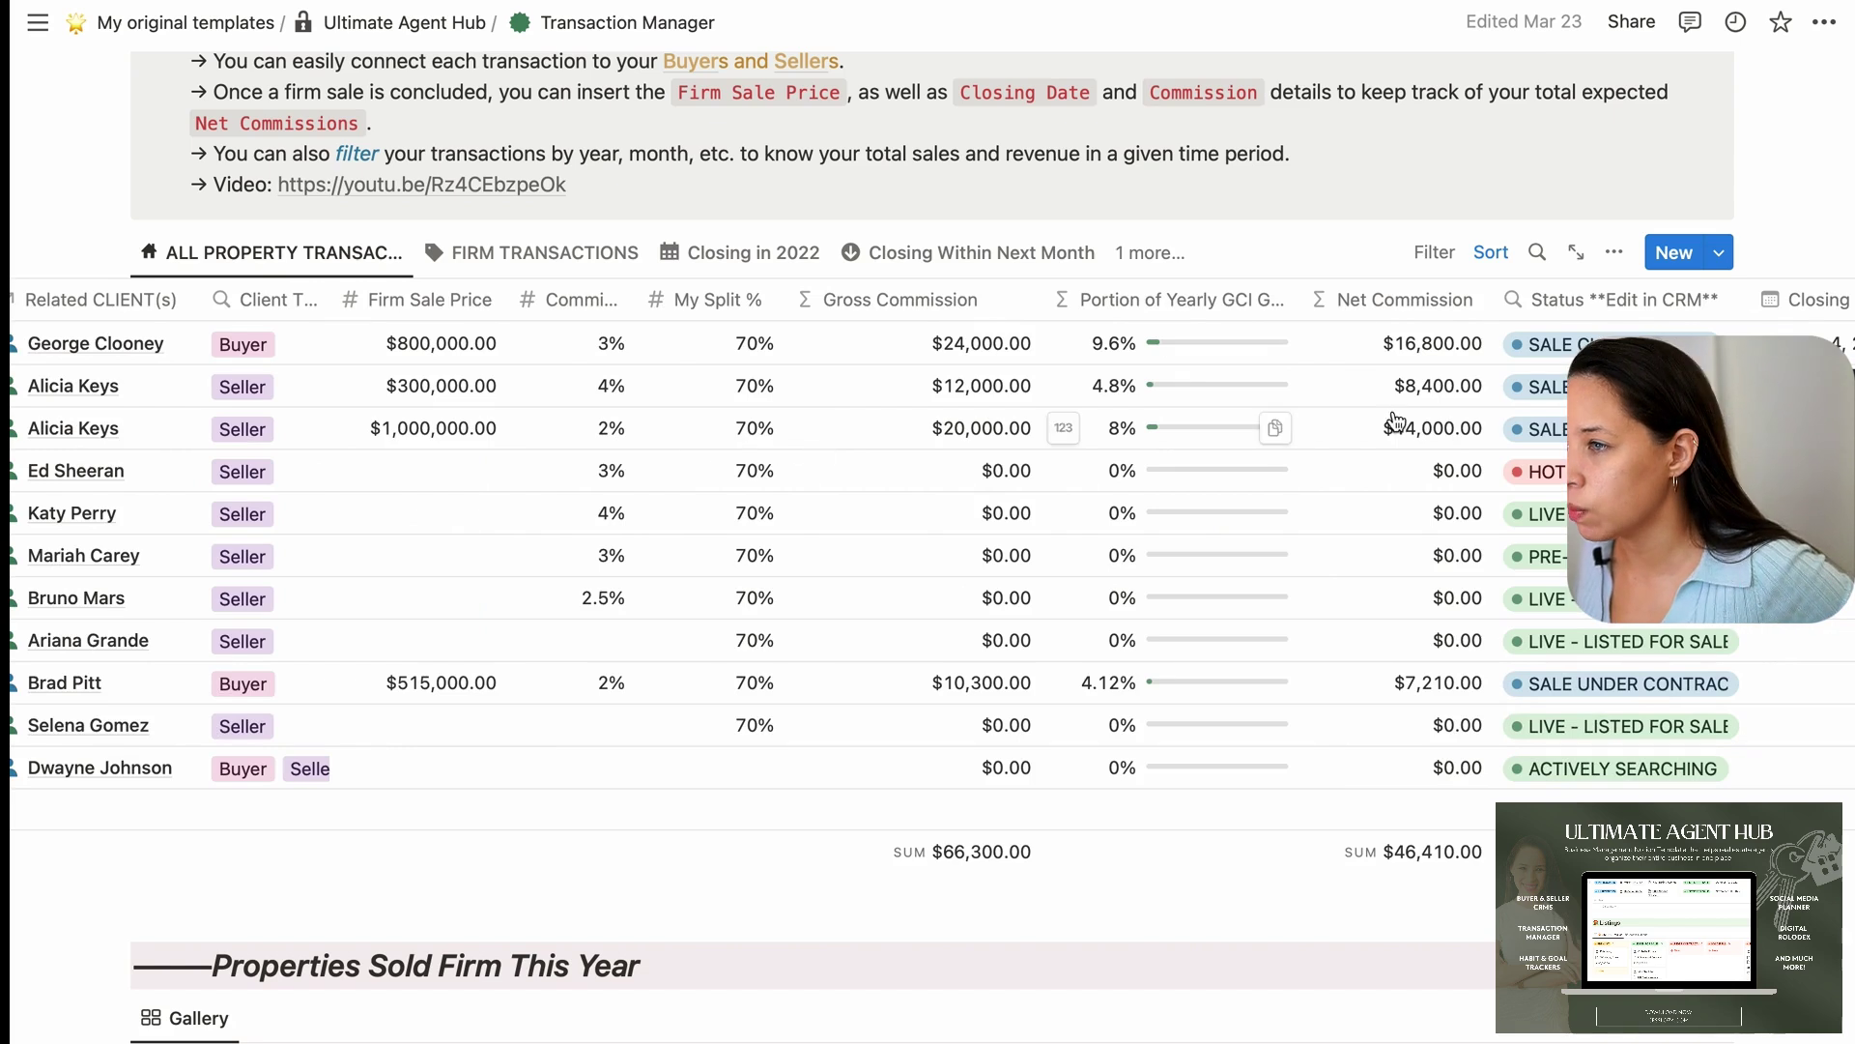
scroll(1517, 412, "right", 3)
scroll(1180, 435, "left", 5)
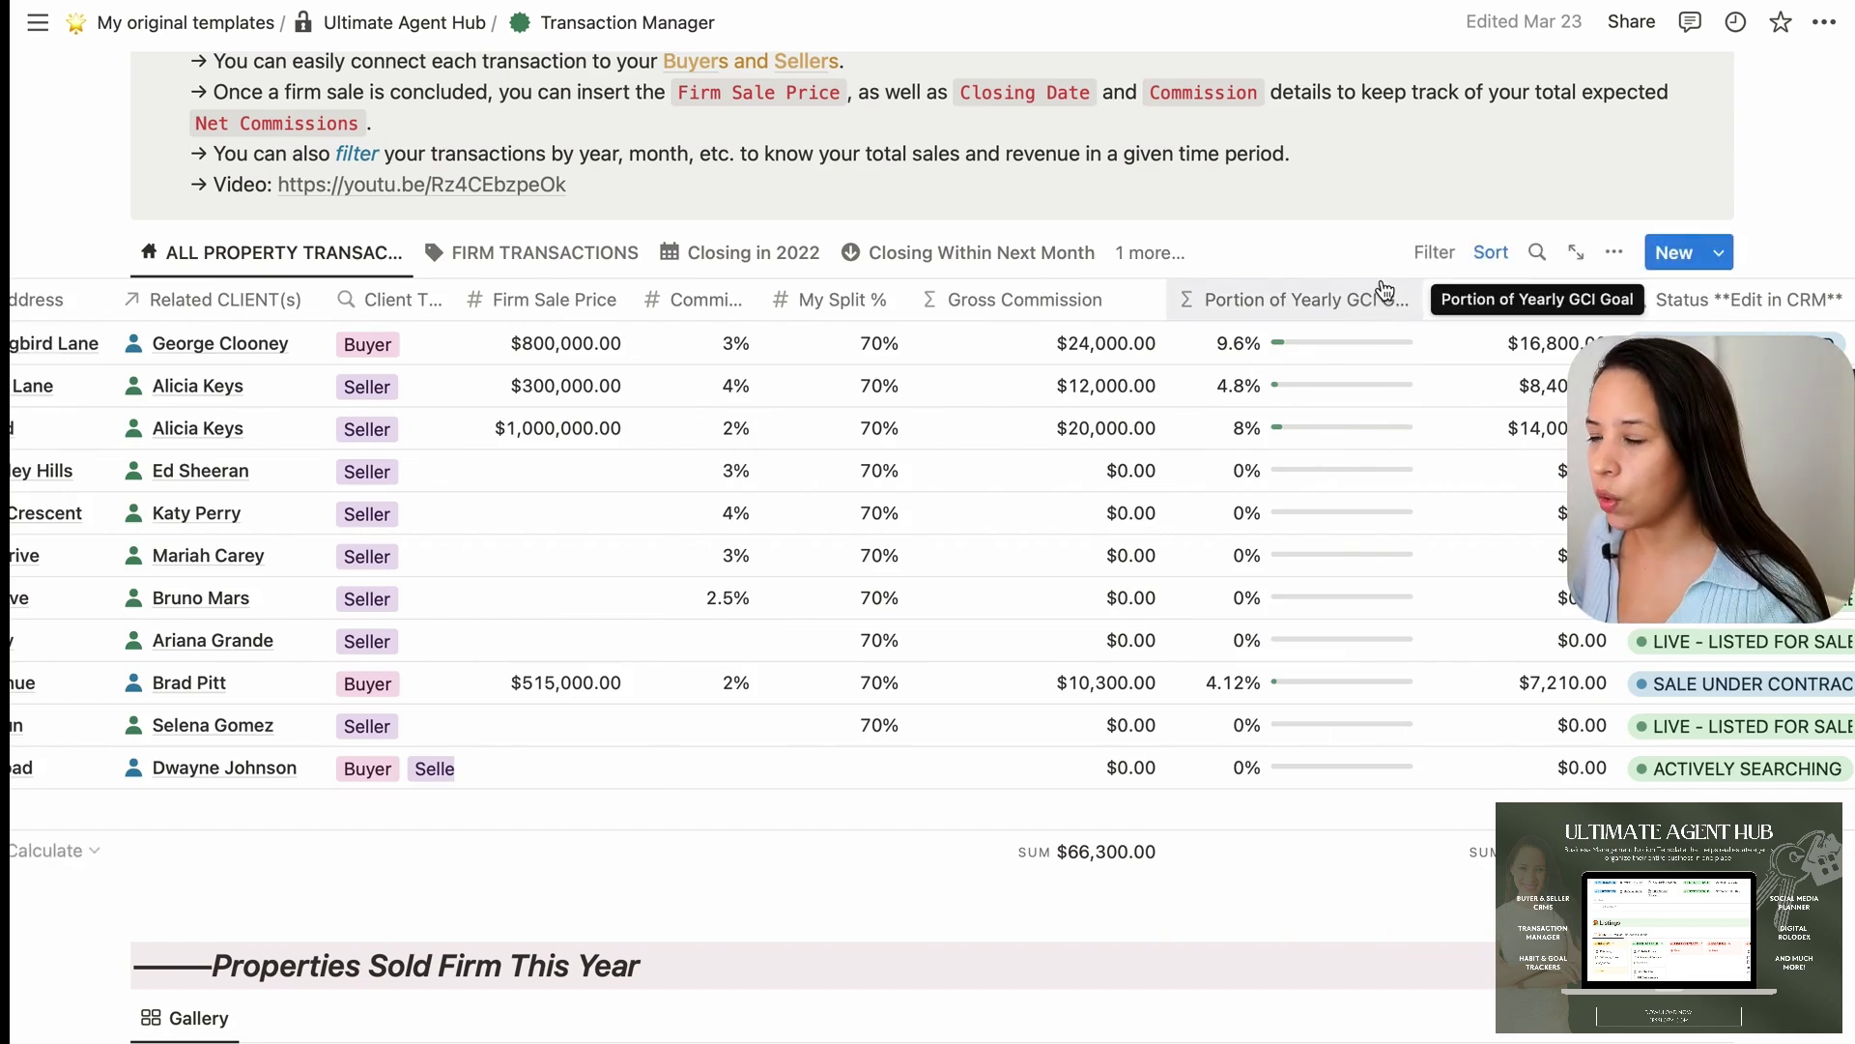
Switch the transactions database to the Closing in 2023 view and scroll across its columns
left_click(1042, 267)
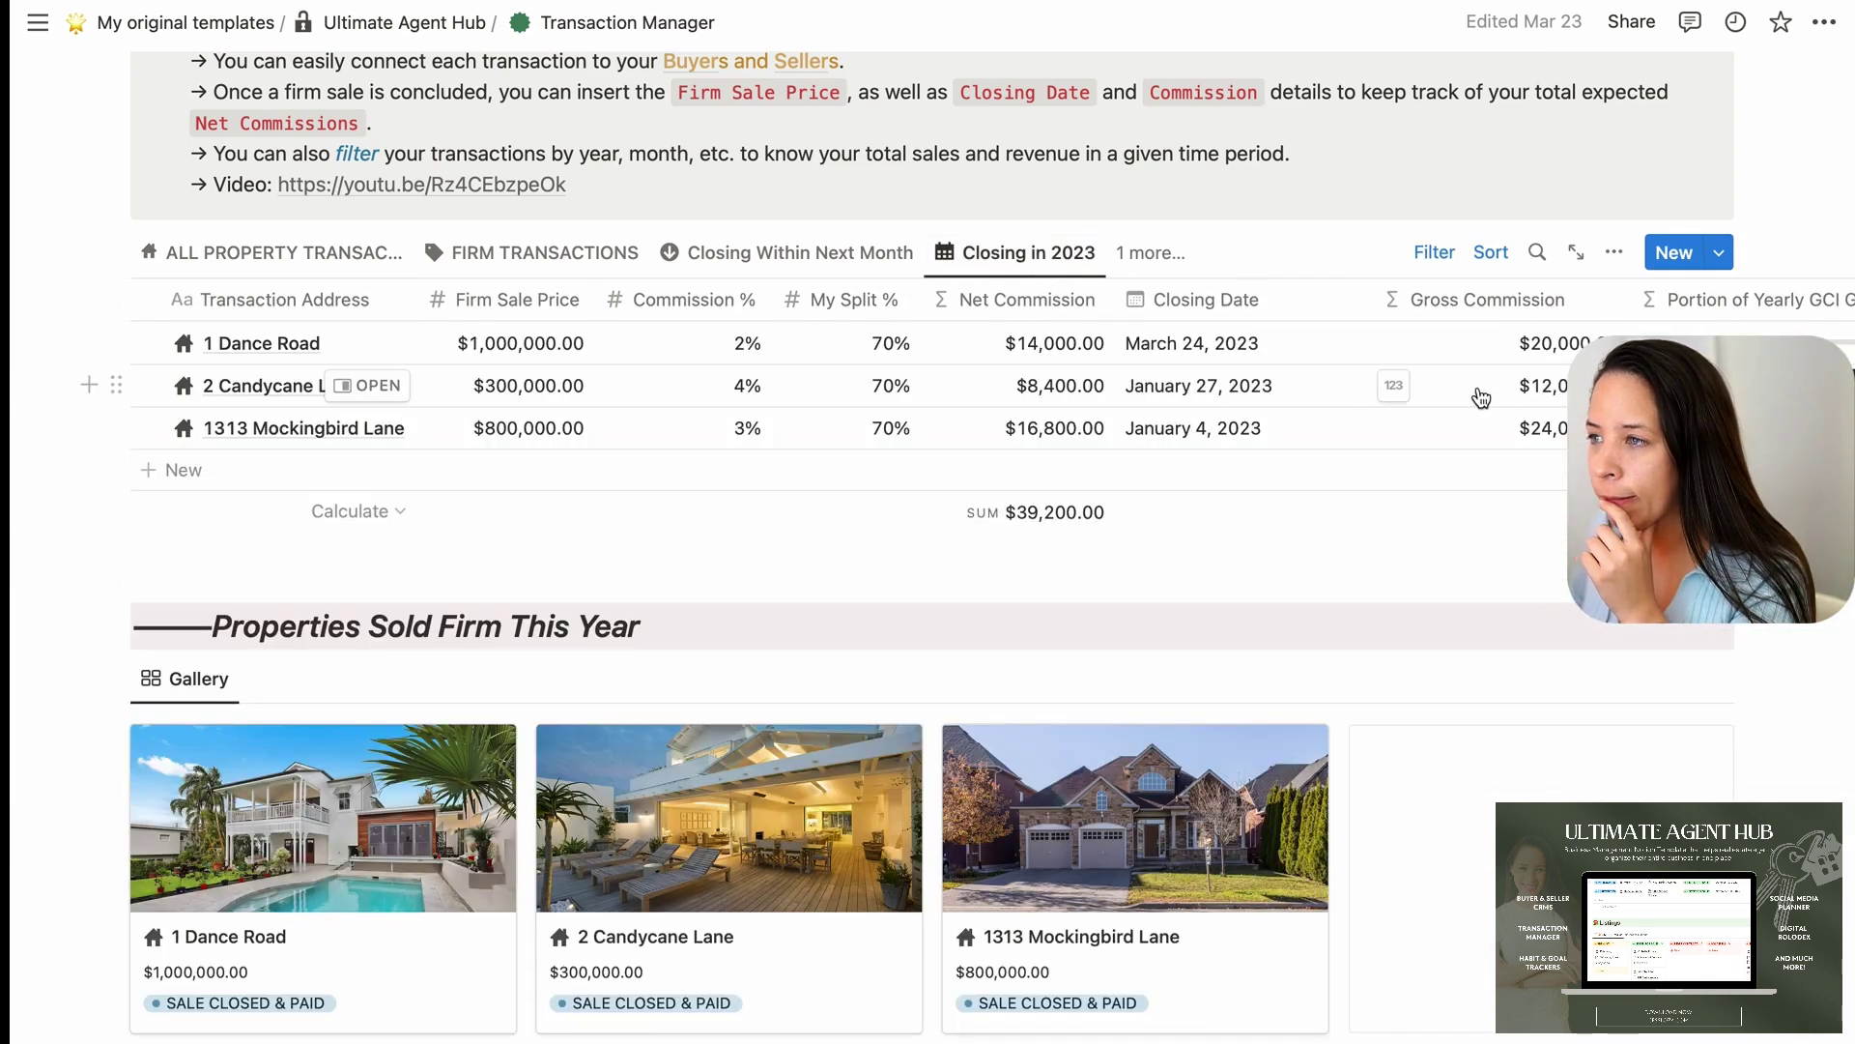
scroll(1484, 391, "right", 3)
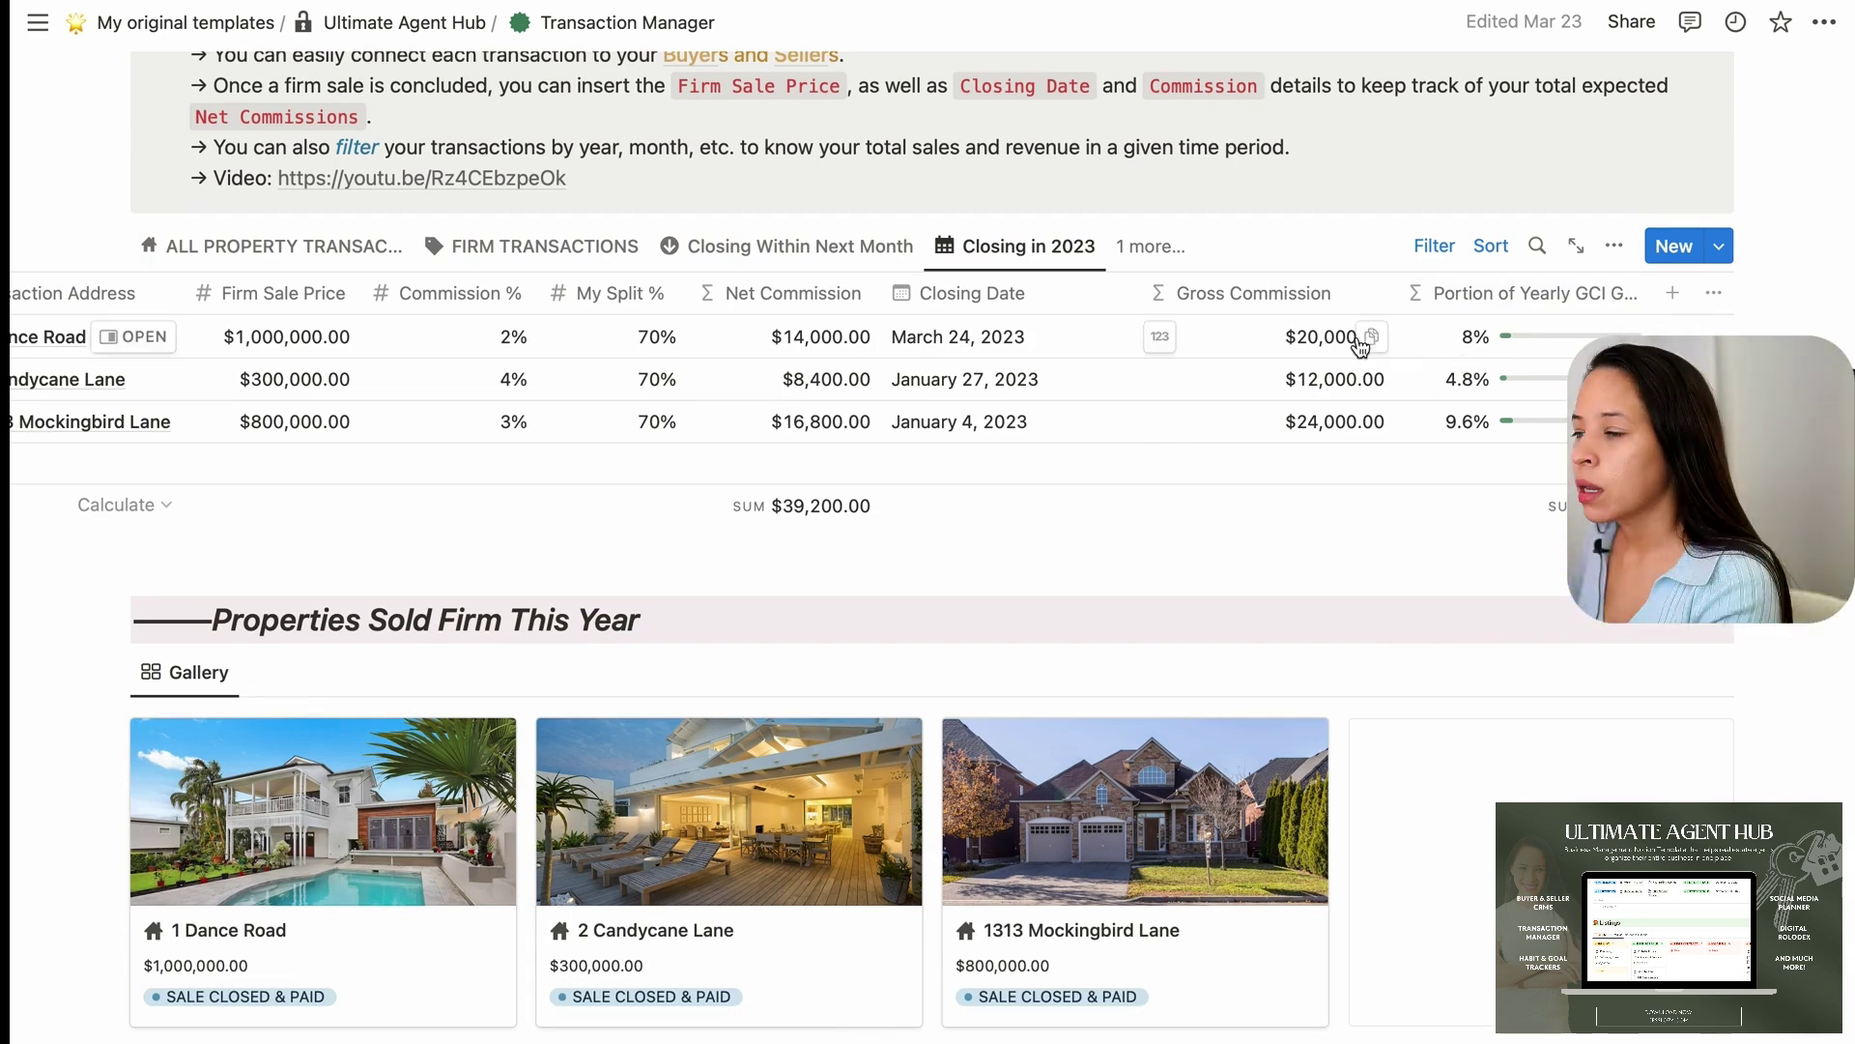
left_click(1508, 293)
left_click(1507, 393)
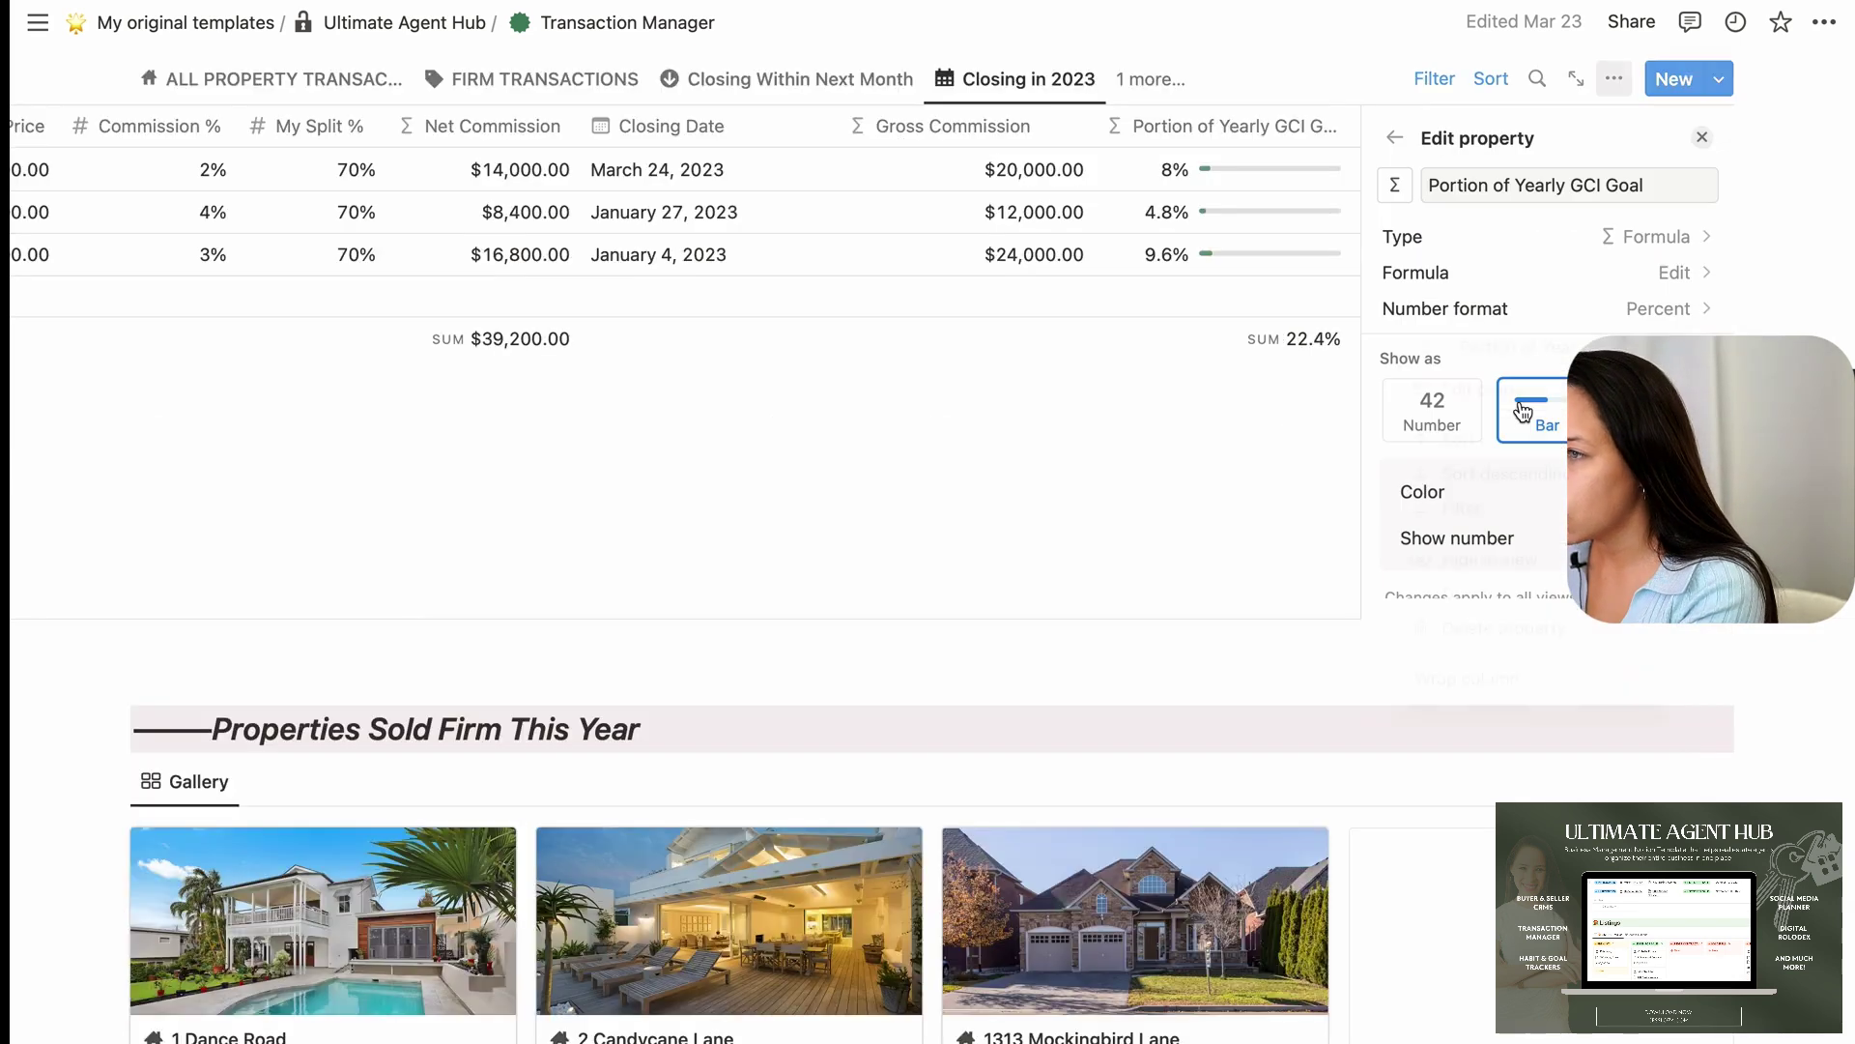
left_click(1527, 274)
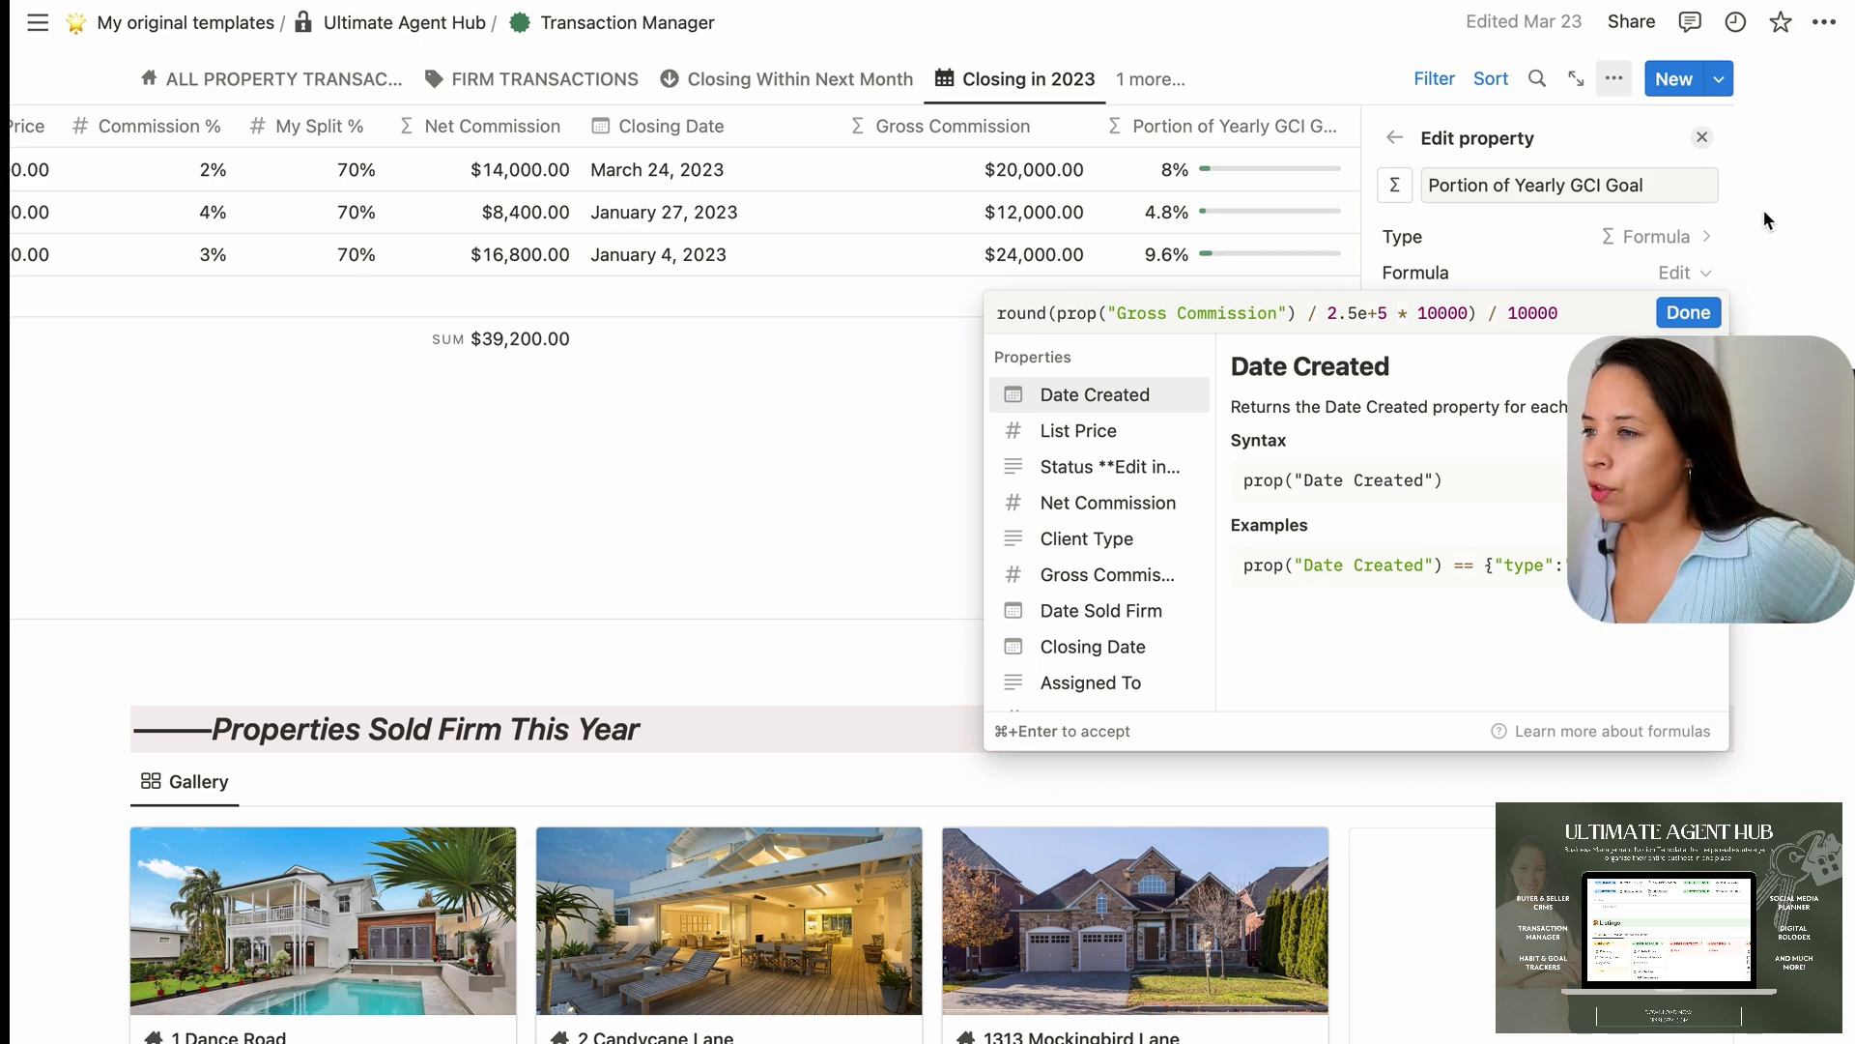
key("Escape")
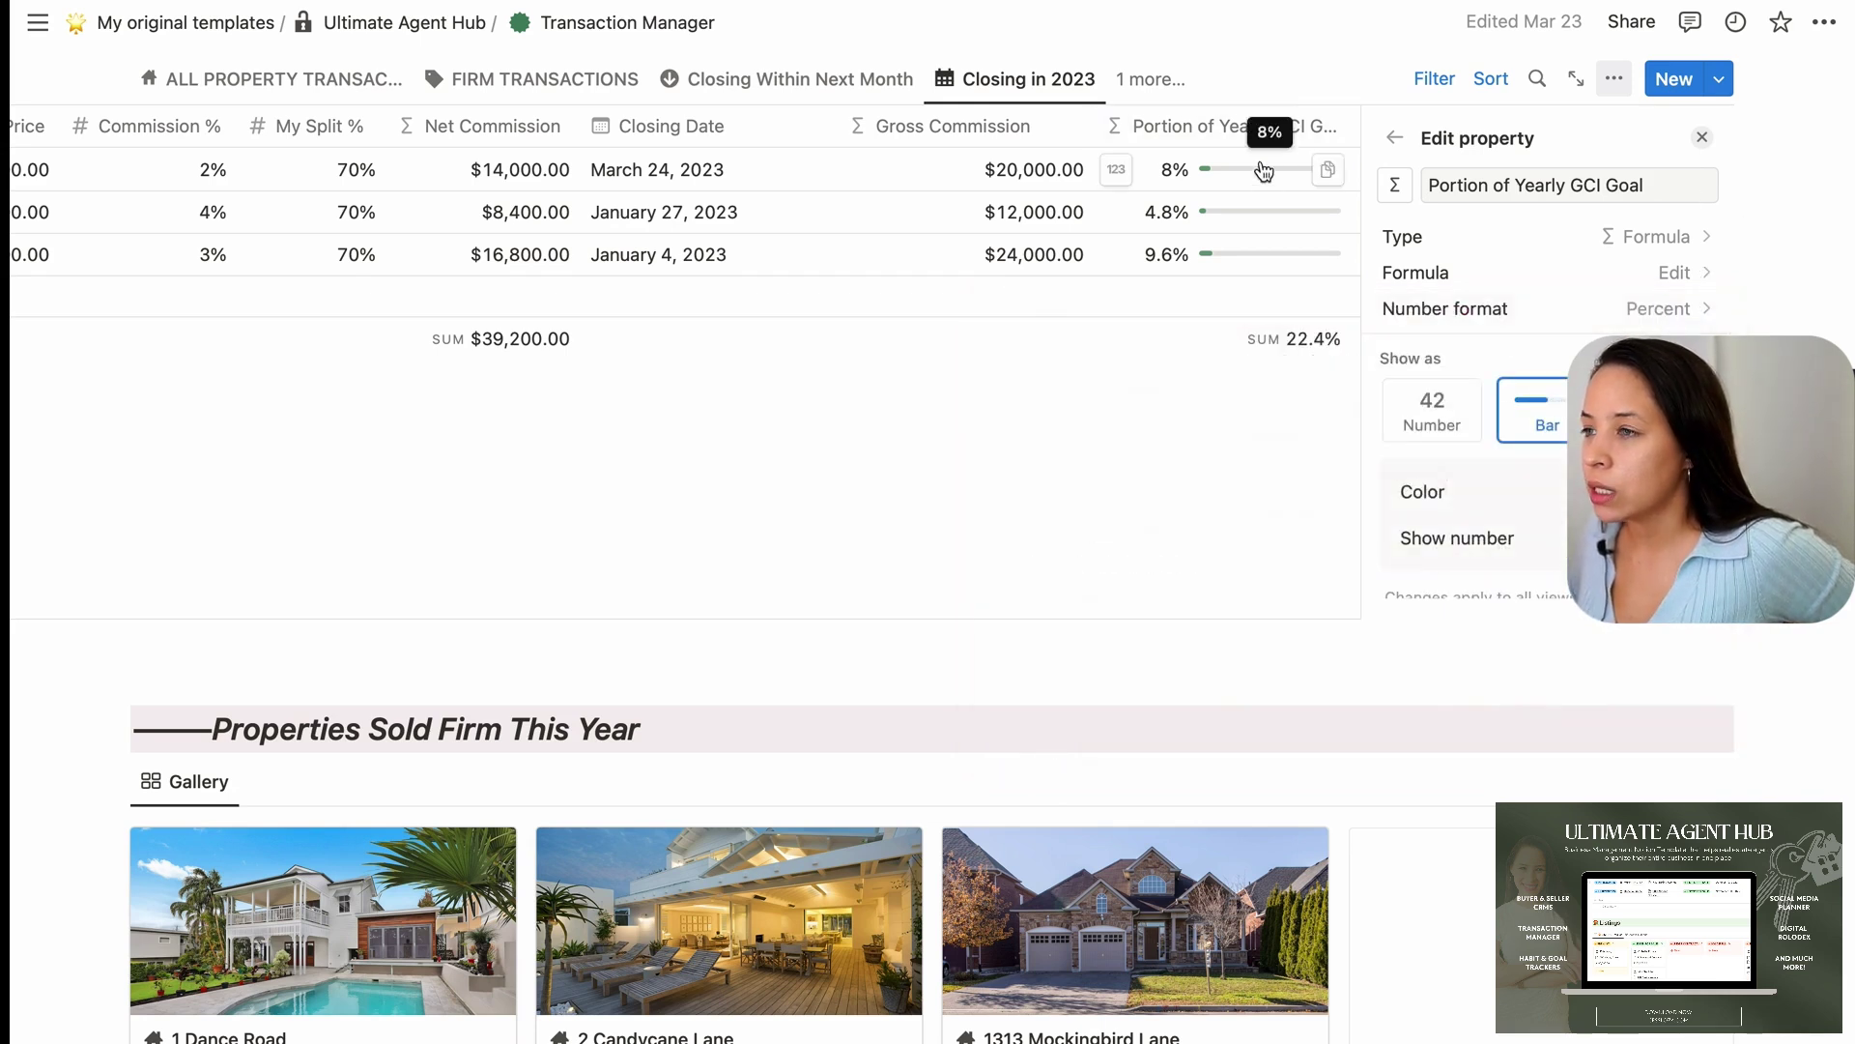
key("Escape")
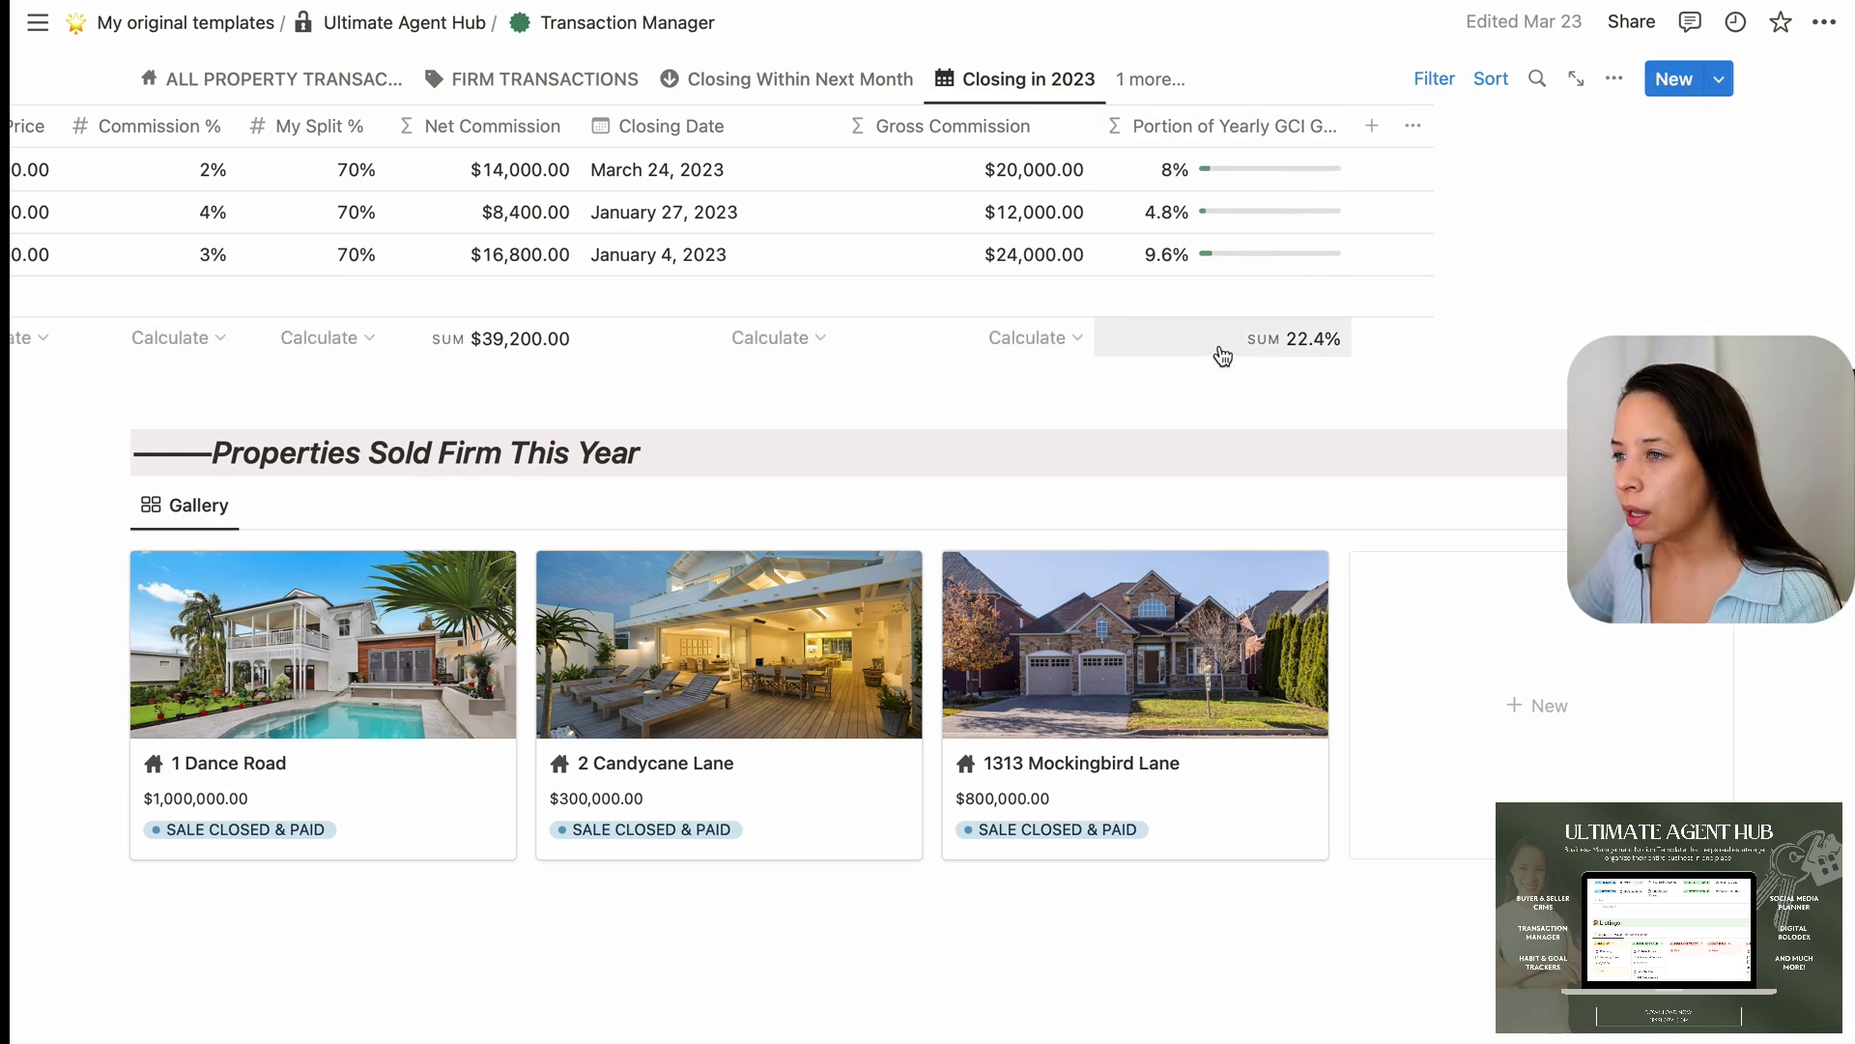
left_click(1265, 360)
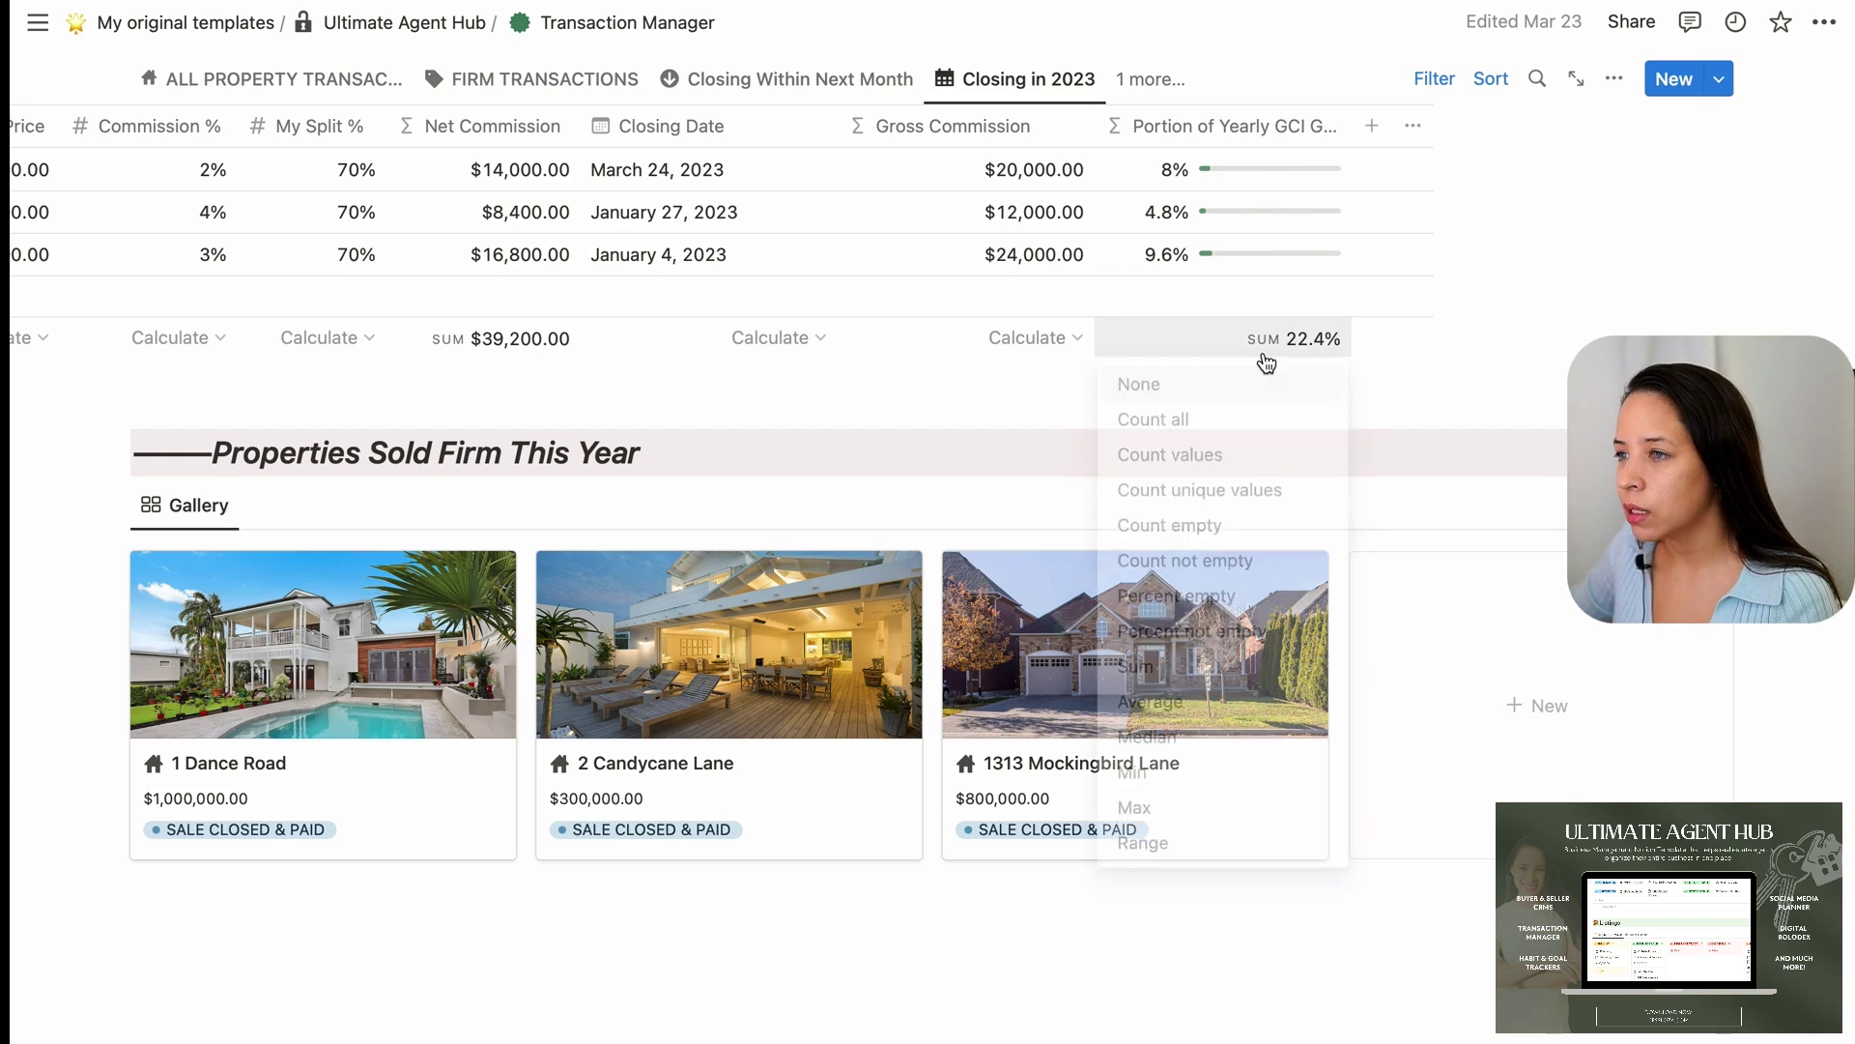
Keep the Portion of Yearly GCI Goal footer as a Sum (22.4%) and scroll back up to All Property Transactions
left_click(1219, 681)
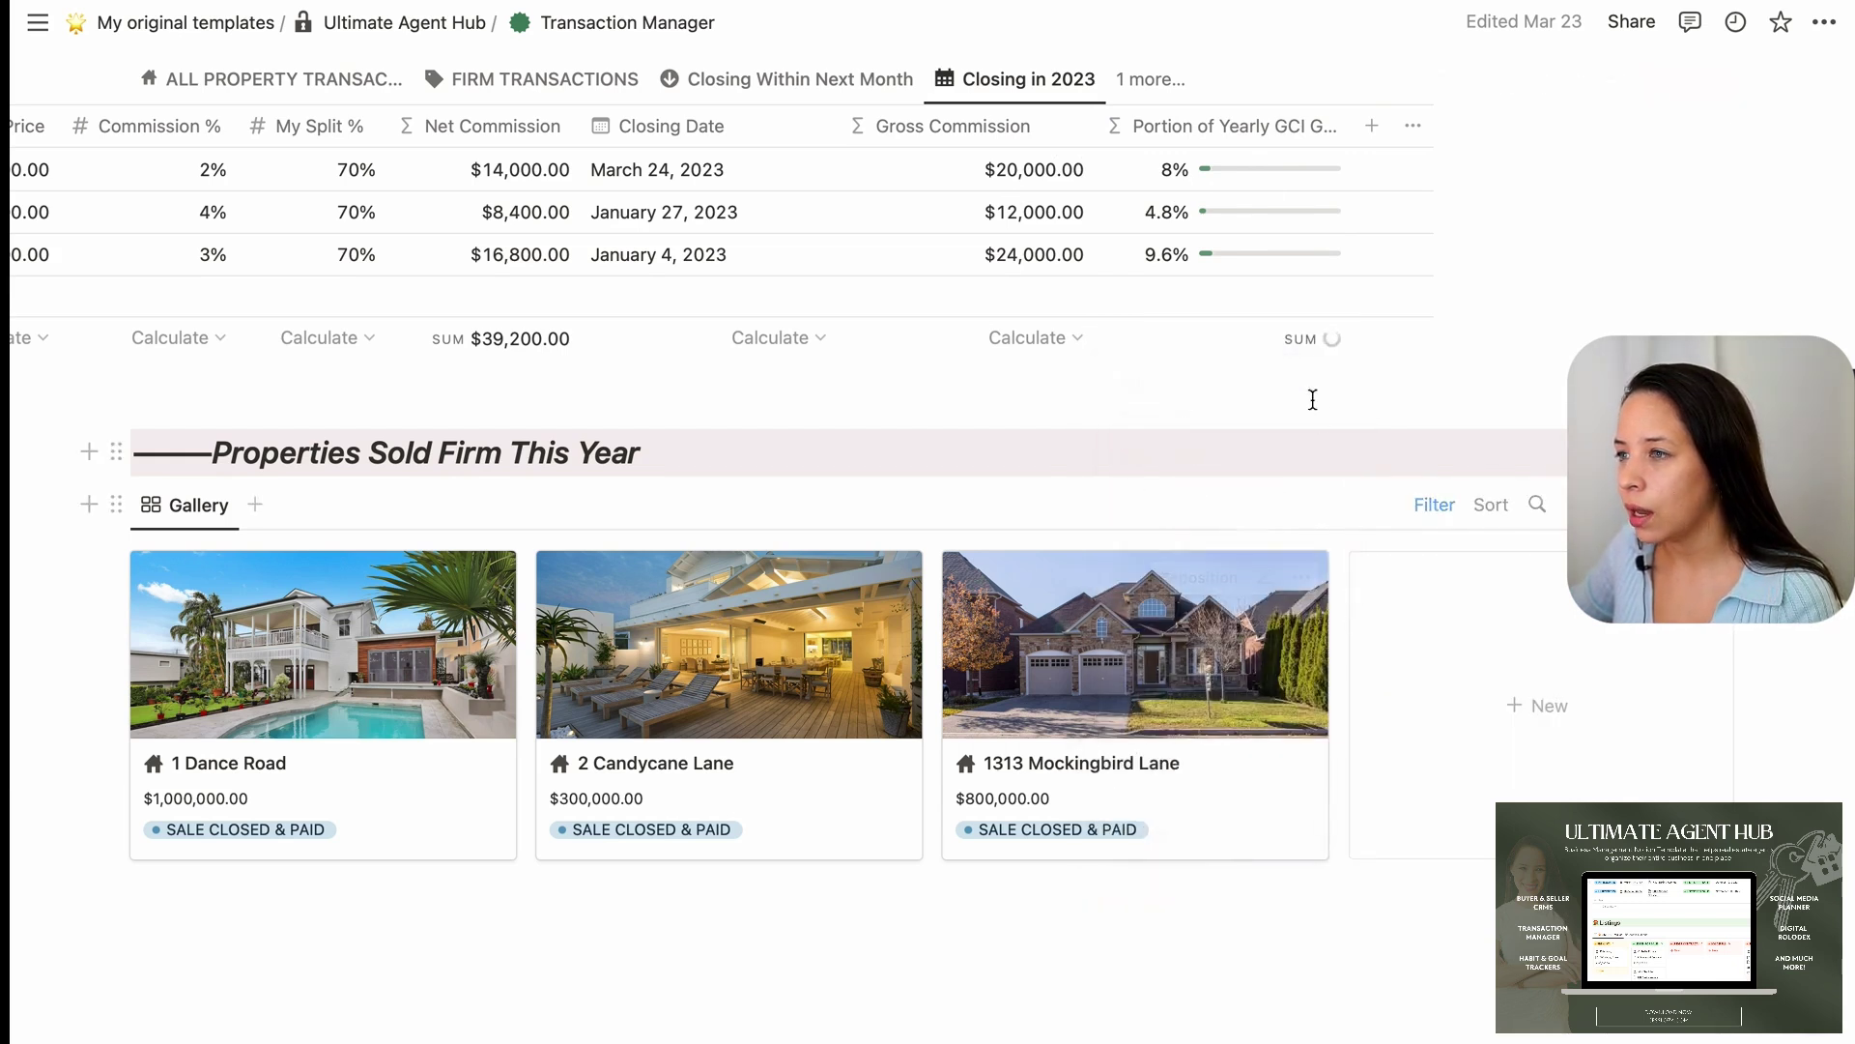
scroll(1319, 402, "up", 4)
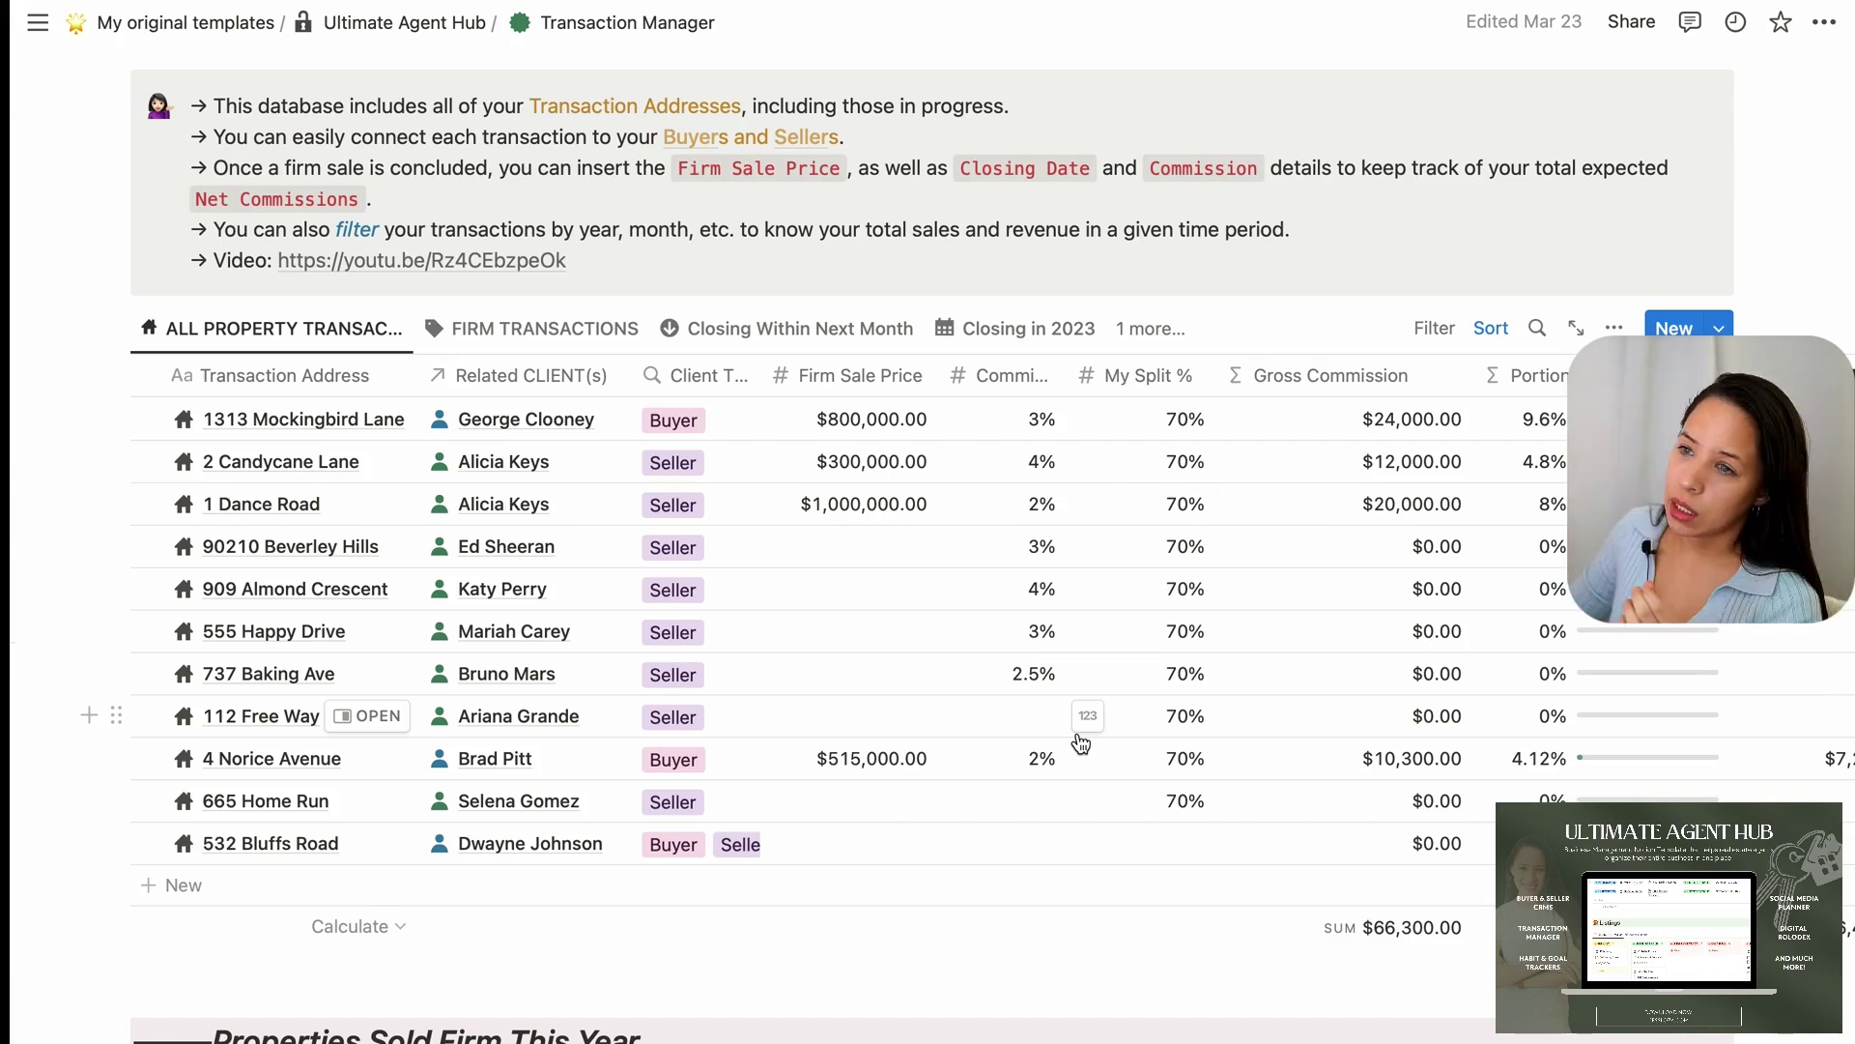
Scroll down to the Properties Sold Firm This Year gallery showing three closed sales
scroll(1081, 742, "down", 7)
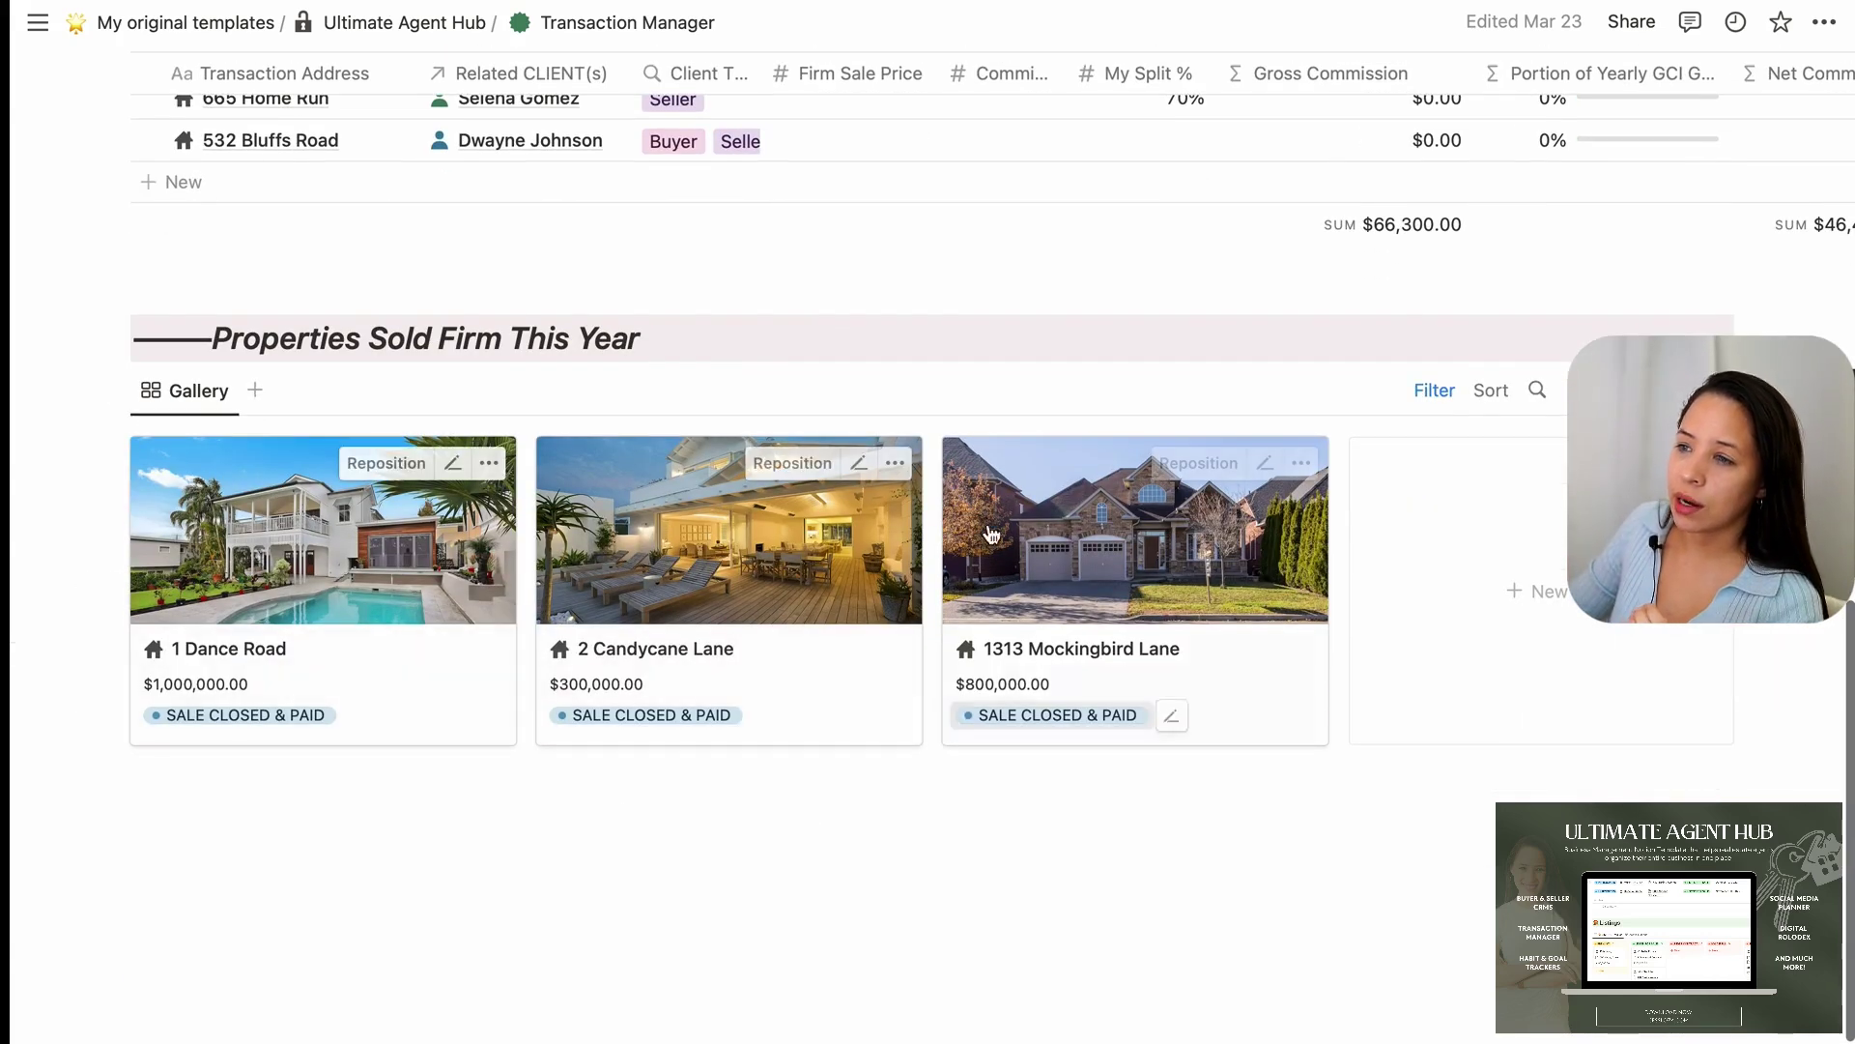